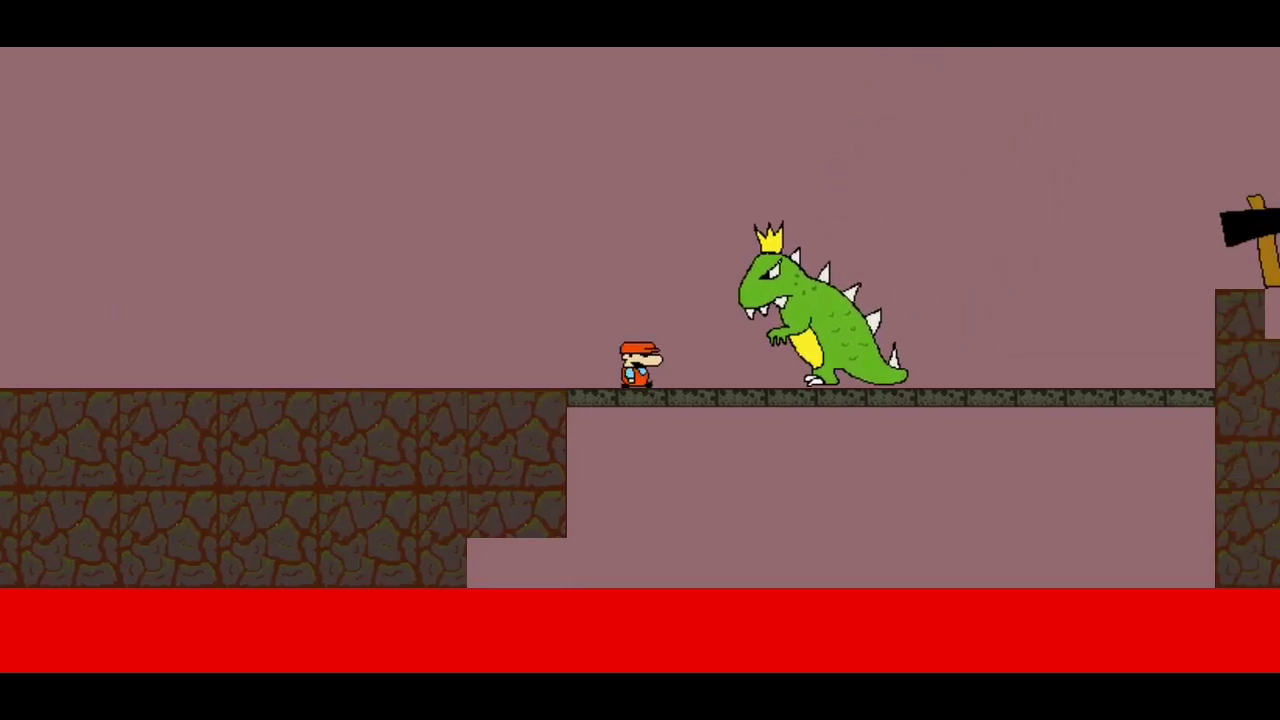
key("Right")
key("Left")
key("Right")
key("Right")
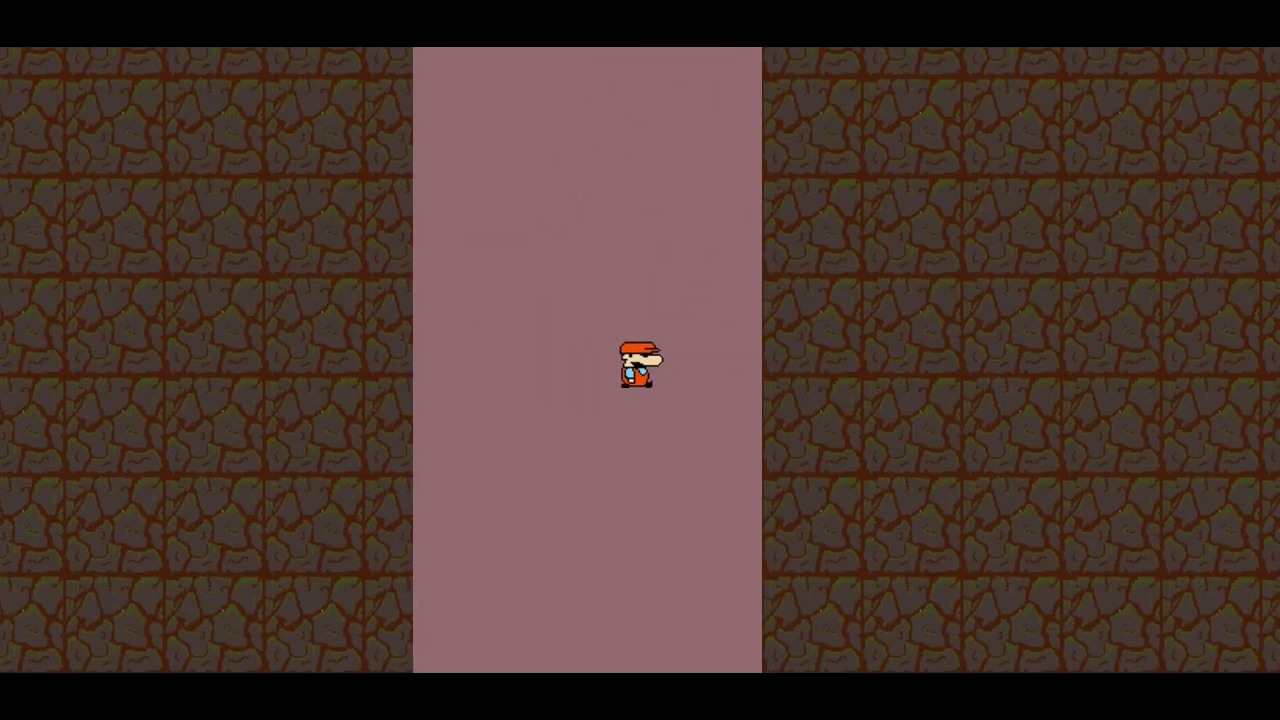
key("Right")
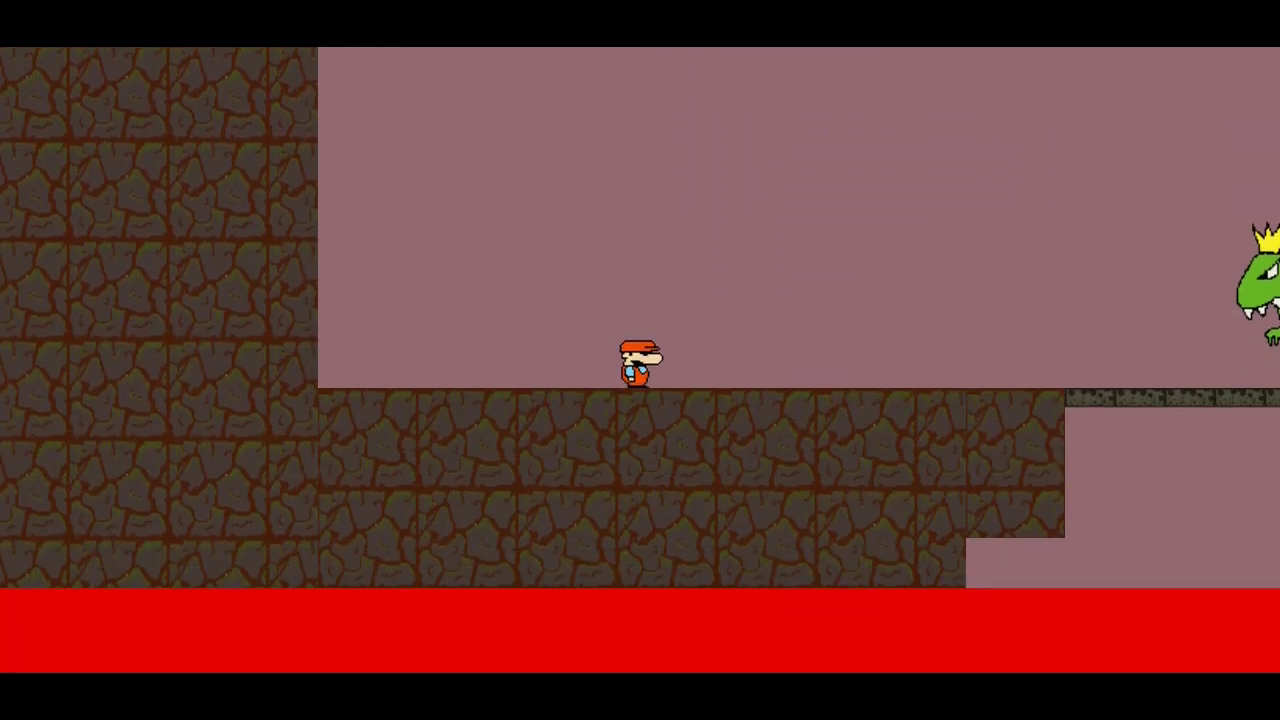
key("Right")
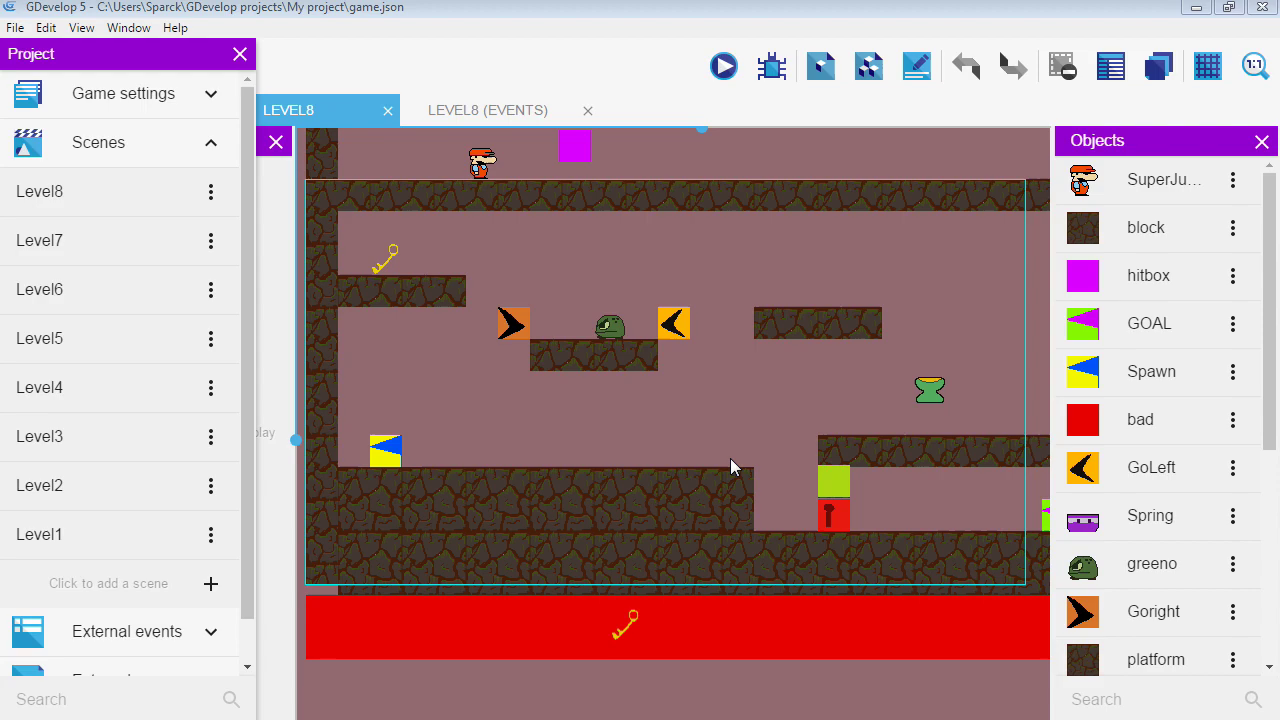
- Extend the stone floor and the block strip above it toward the far end of the level
middle_click_drag(730, 458, 344, 472)
middle_click_drag(892, 411, 642, 408)
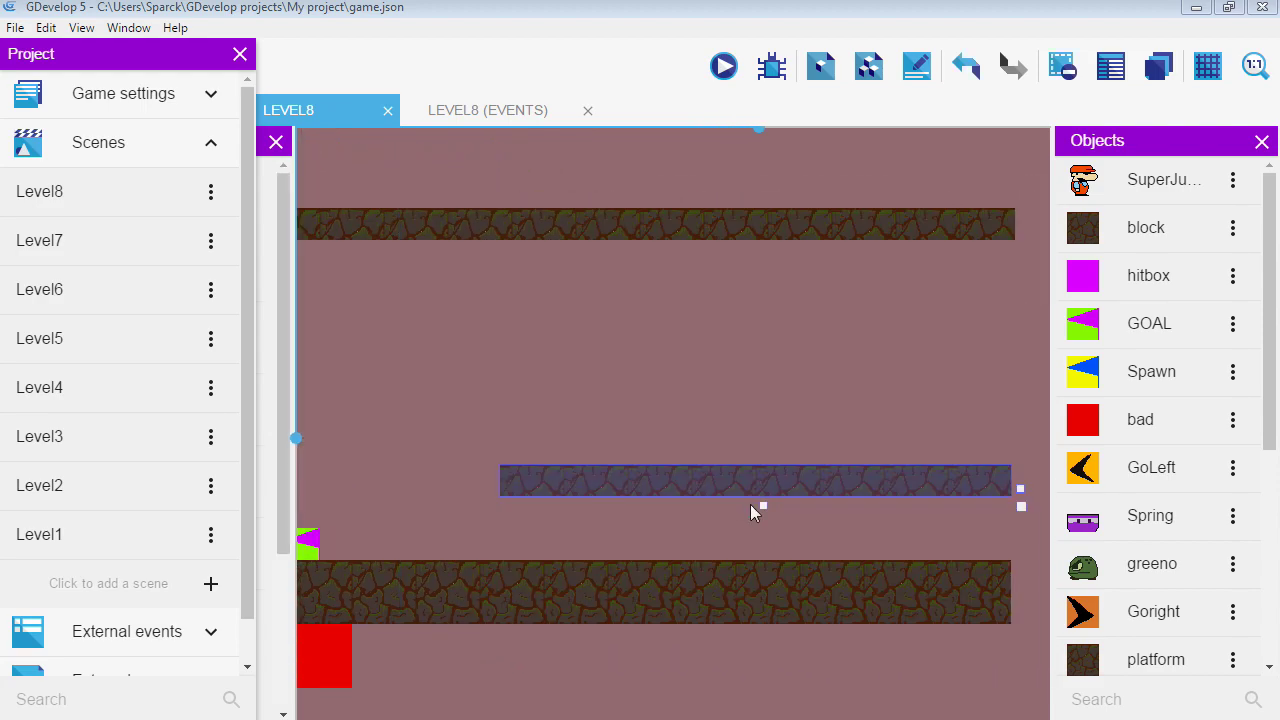
left_click(626, 500)
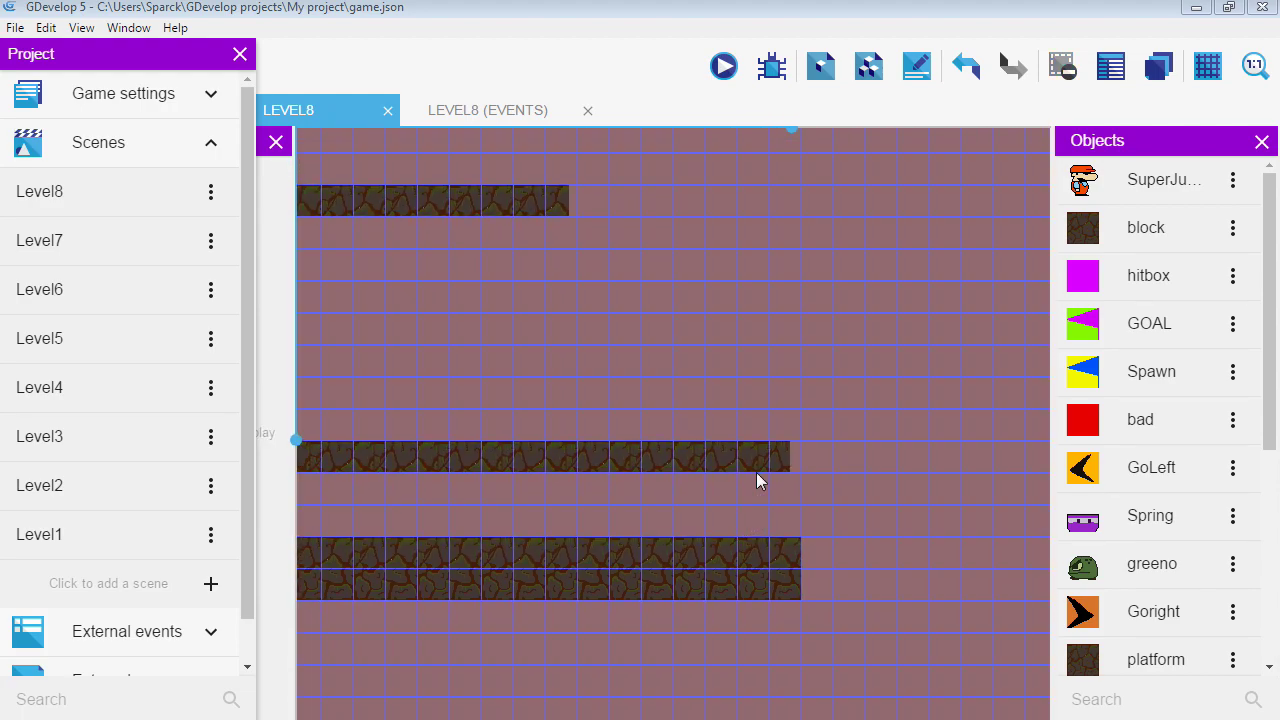
left_click(756, 470)
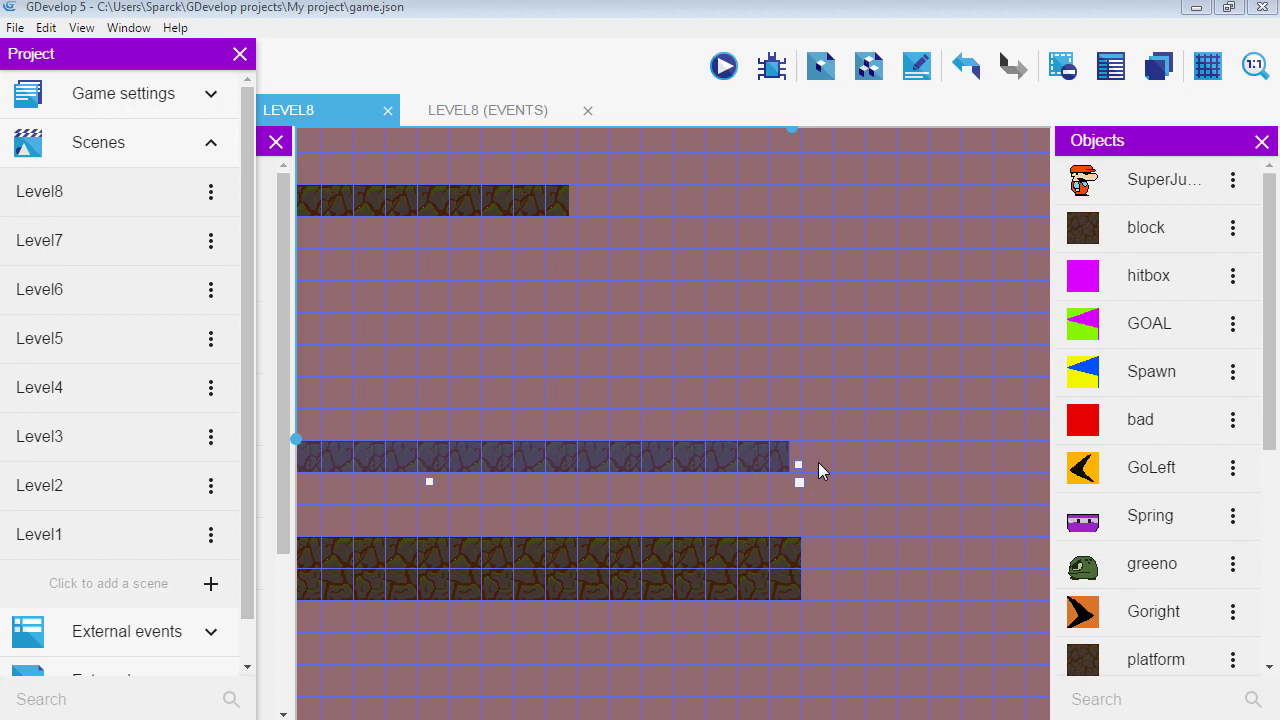
left_click(774, 568)
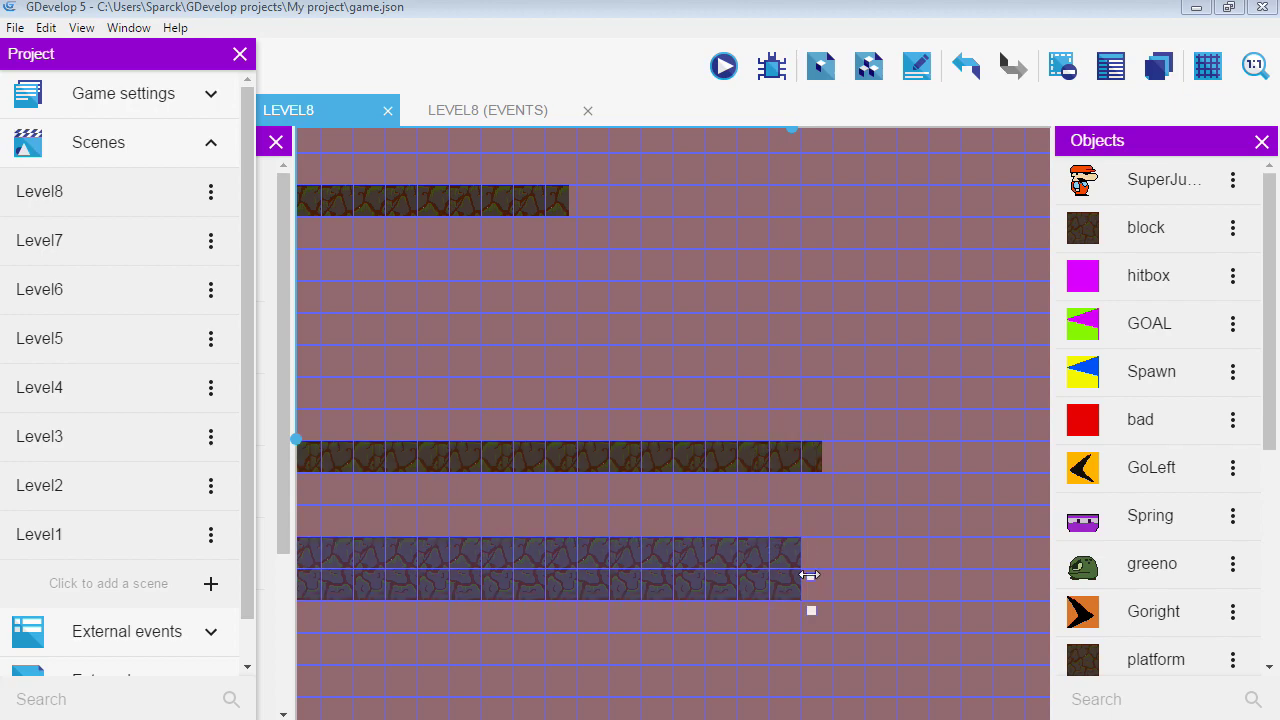
left_click_drag(809, 575, 833, 575)
left_click(829, 465)
left_click_drag(830, 463, 846, 466)
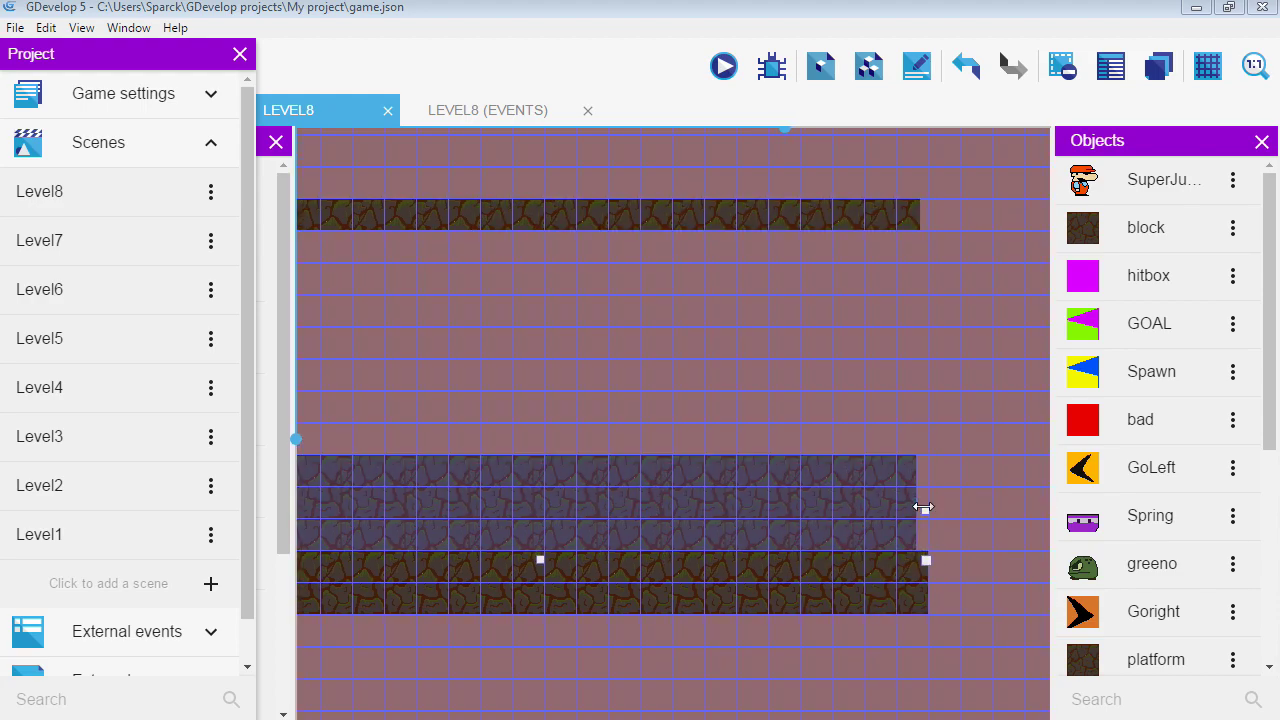
- Shorten the three-cell-high stone block on the floor to six grid cells wide
left_click_drag(922, 507, 417, 509)
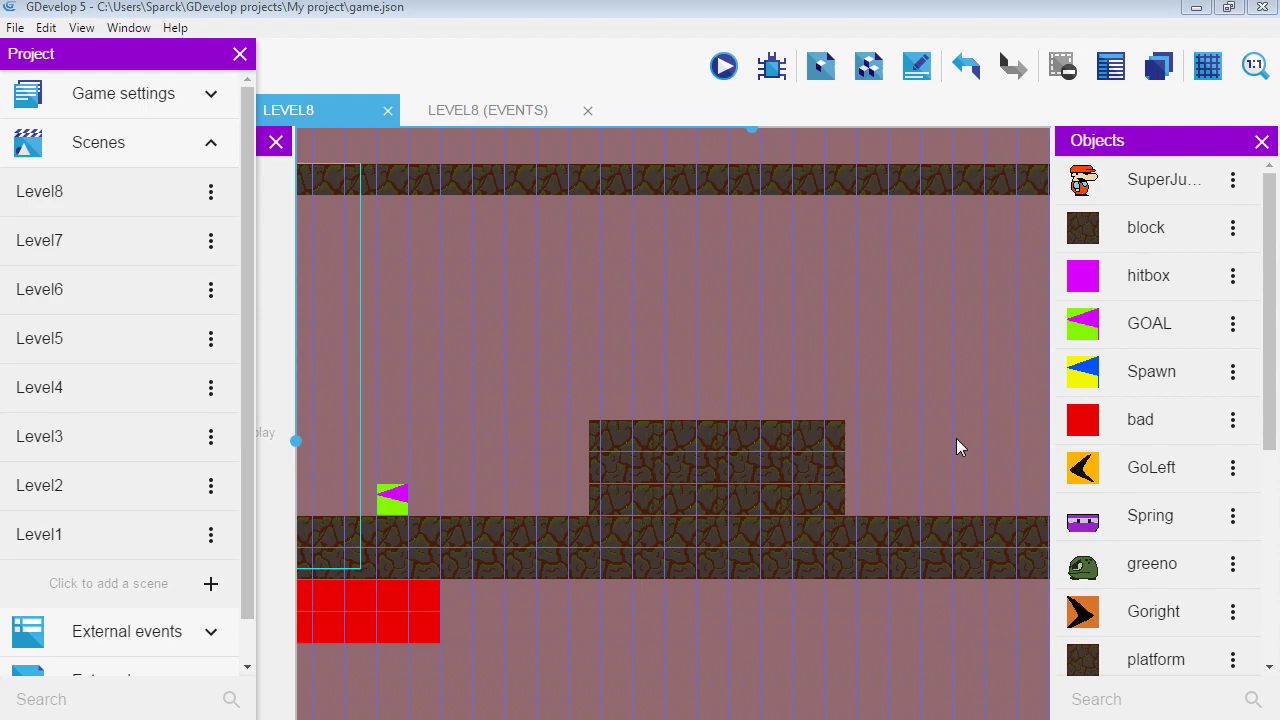
left_click(786, 472)
left_click_drag(852, 476, 757, 477)
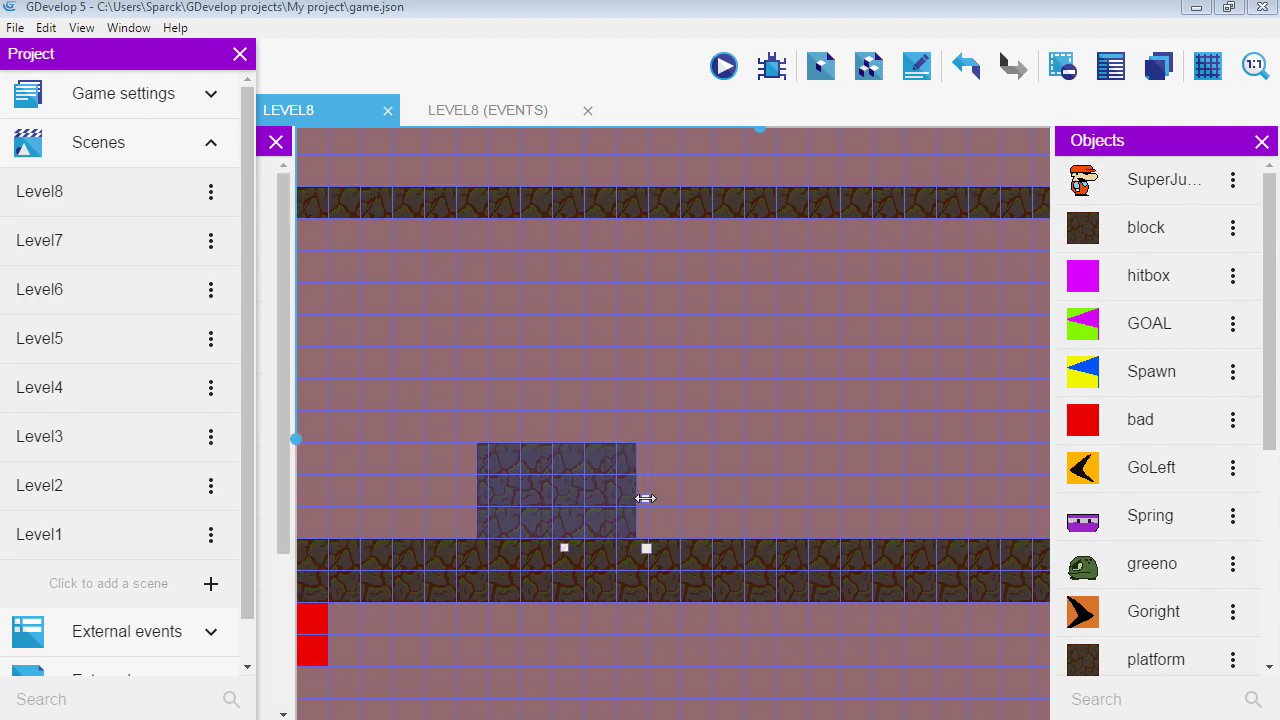
left_click_drag(645, 498, 662, 498)
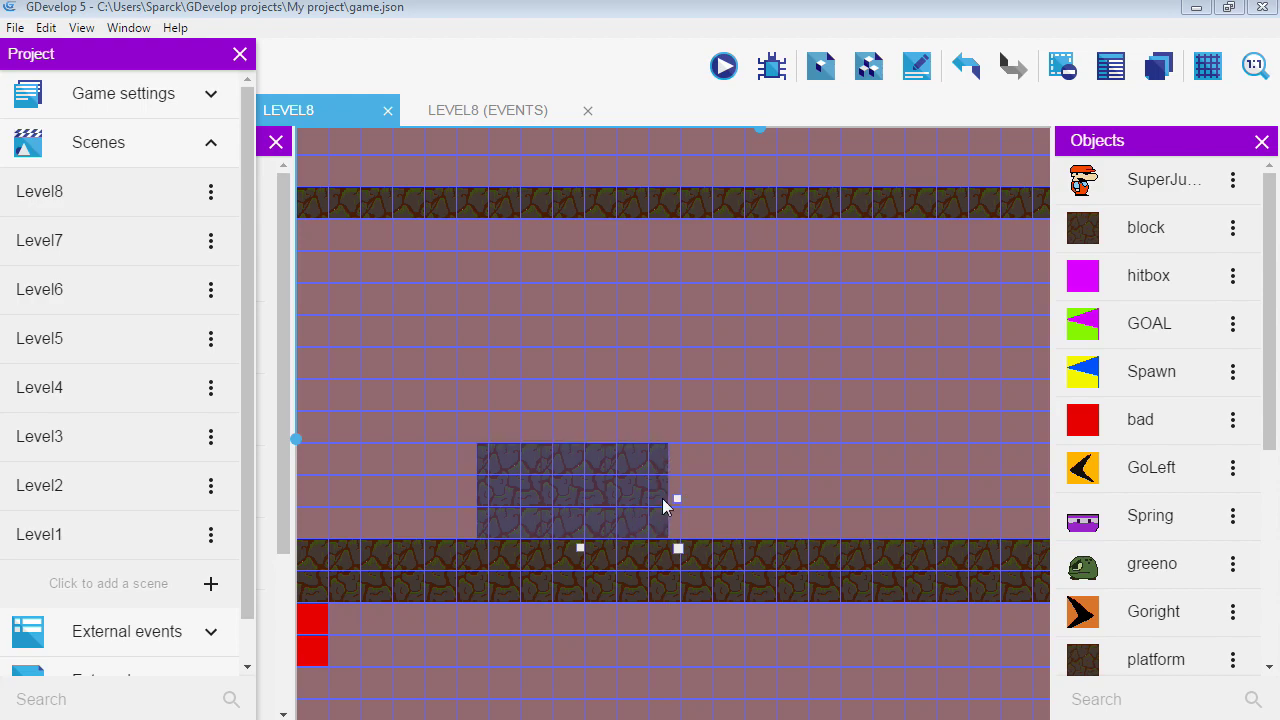
- Apply the grid setup with 32 by 32 pixel cells and zero X and Y offsets
left_click(1208, 66)
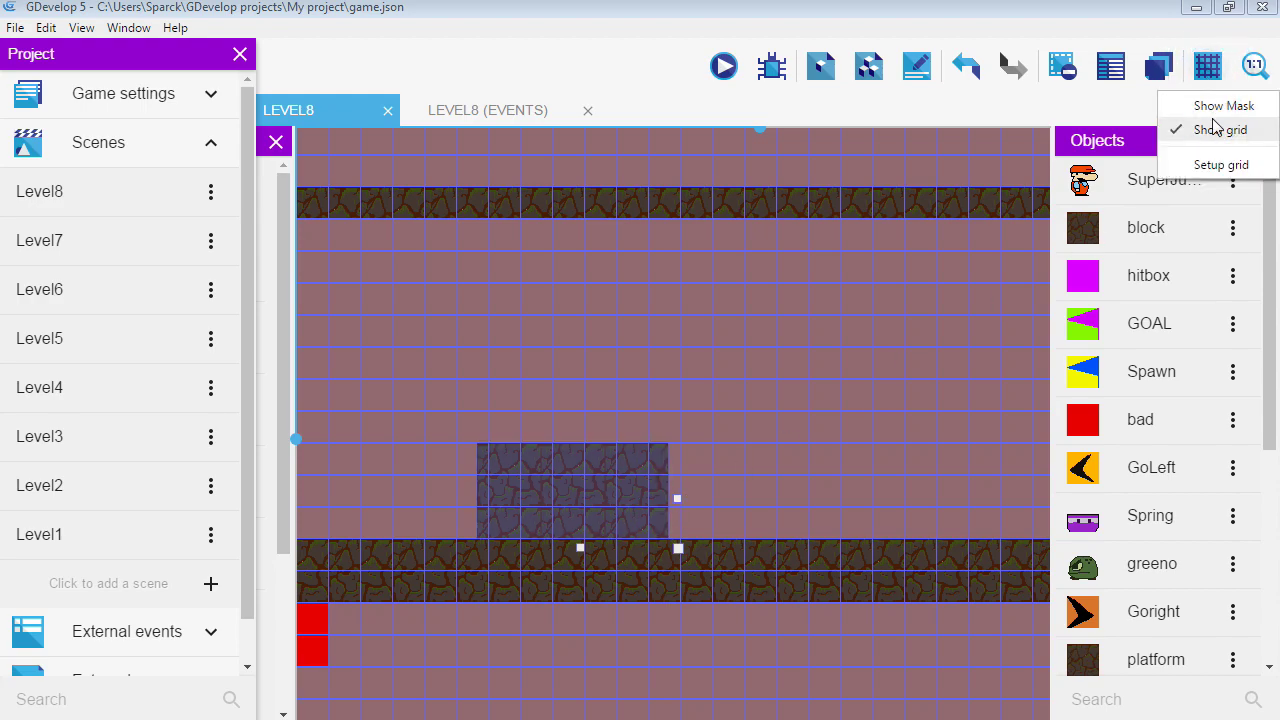
left_click(1228, 163)
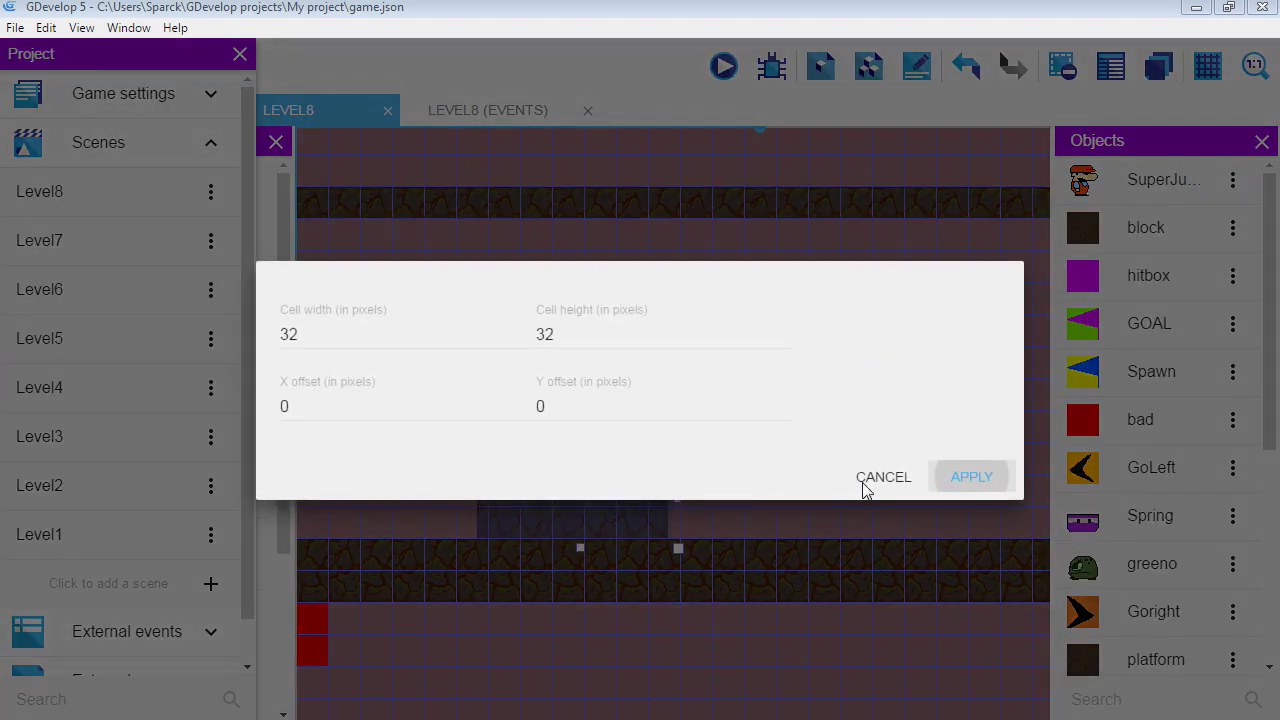
left_click(985, 486)
middle_click_drag(784, 472, 684, 506)
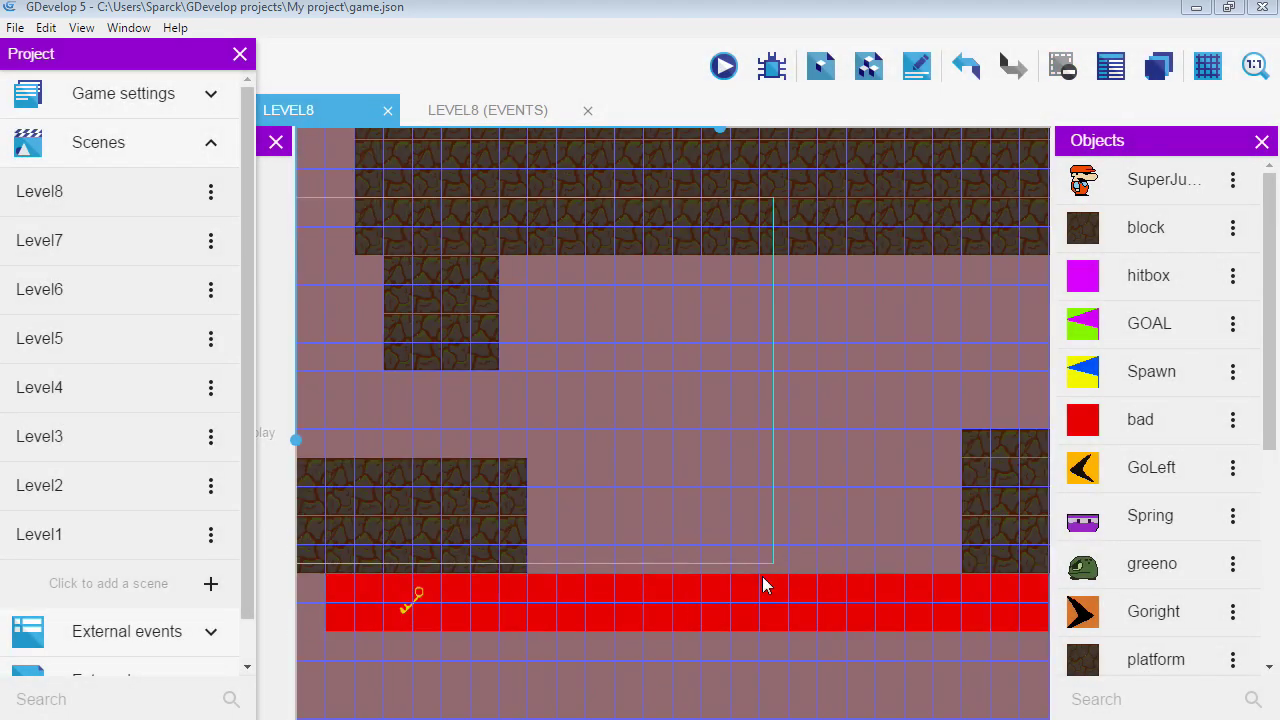
middle_click_drag(661, 500, 718, 488)
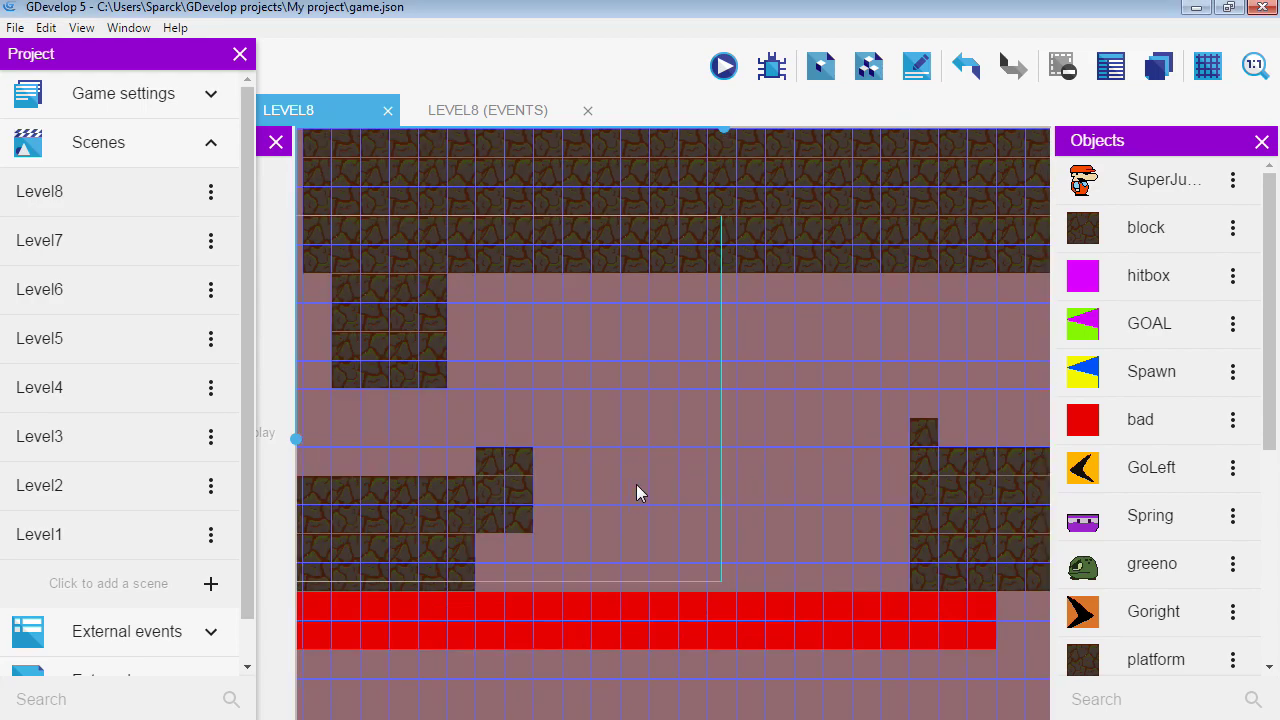
middle_click_drag(720, 498, 664, 500)
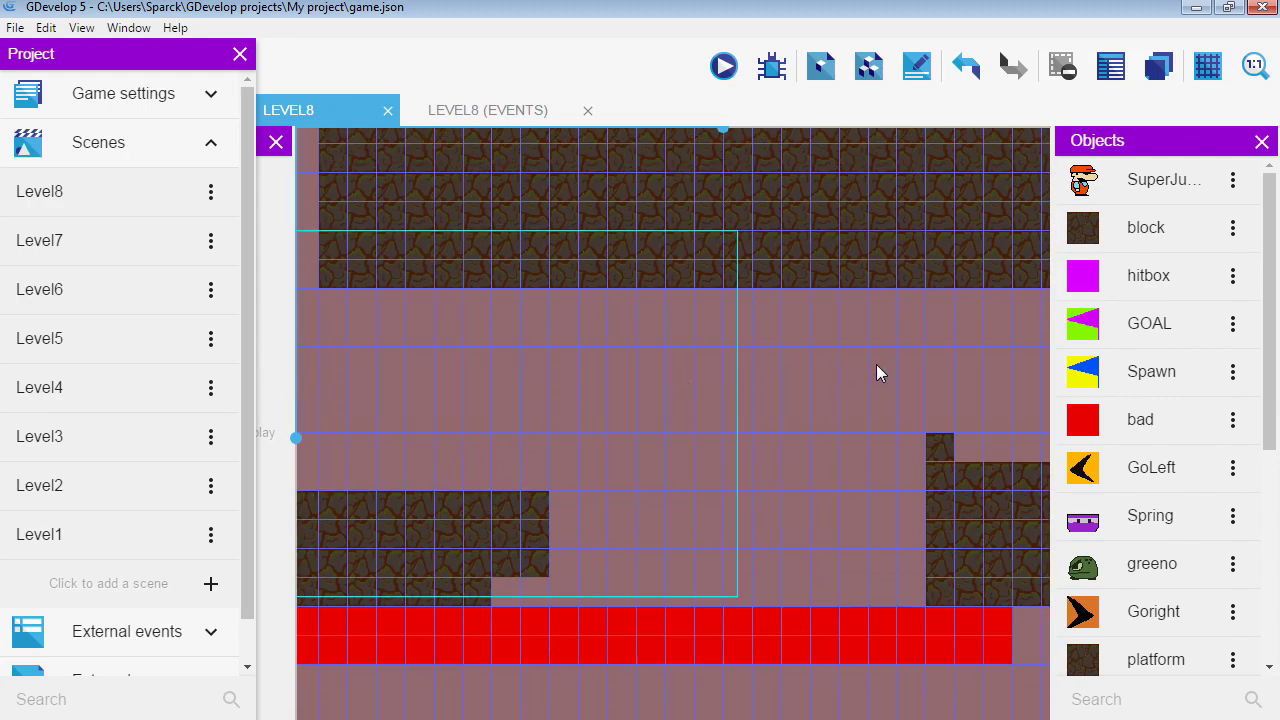
middle_click_drag(652, 479, 451, 508)
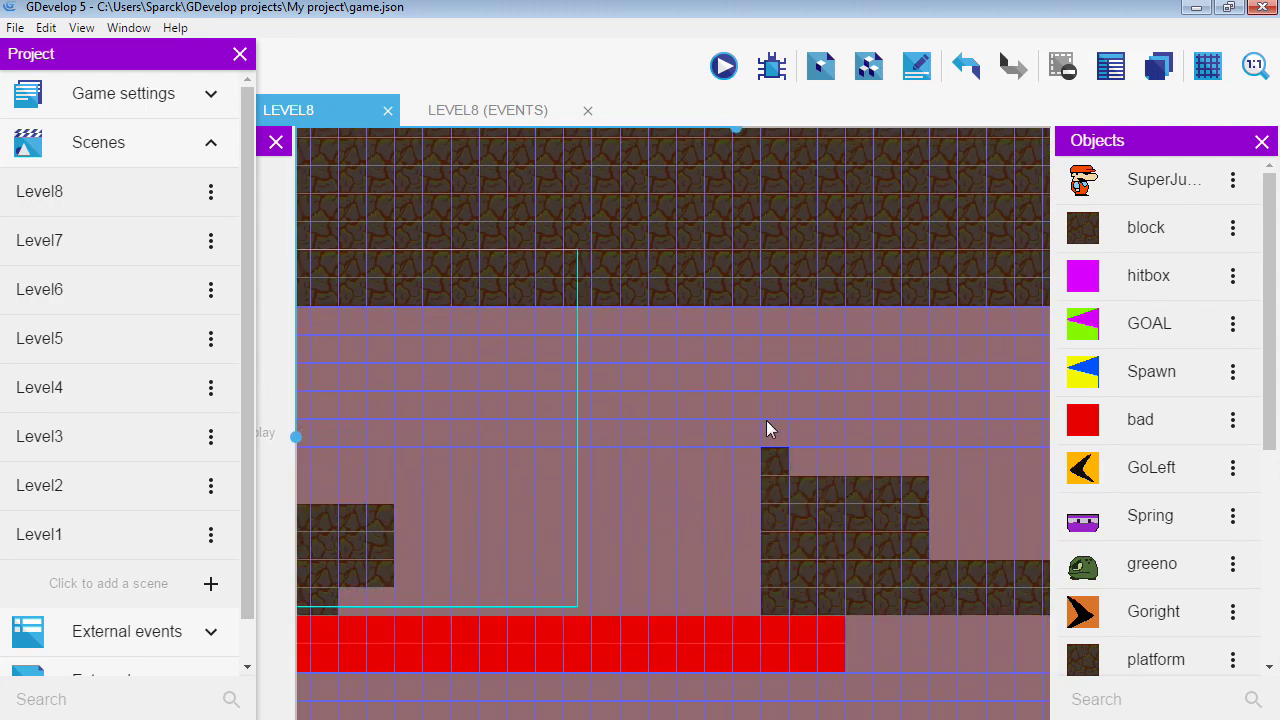
middle_click_drag(660, 503, 730, 482)
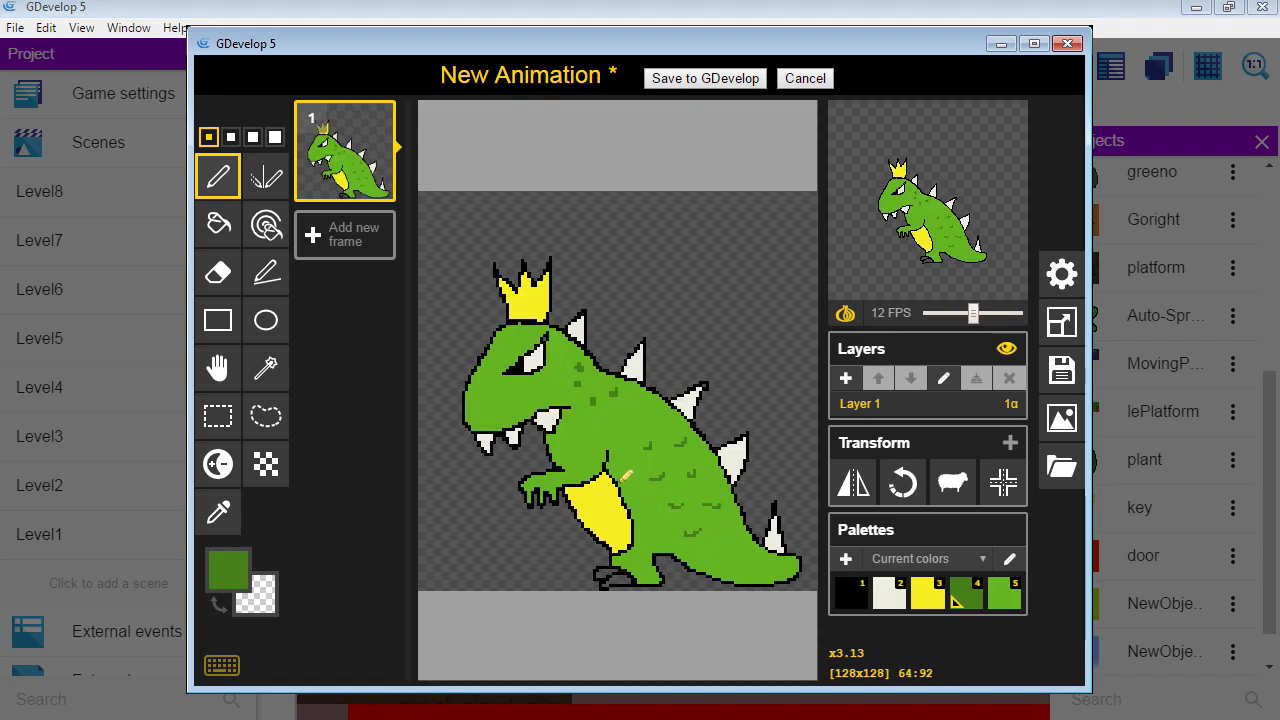
- Save the crowned dinosaur sprite to its object and position the dinosaur above the red gap between the stone platforms
left_click(712, 82)
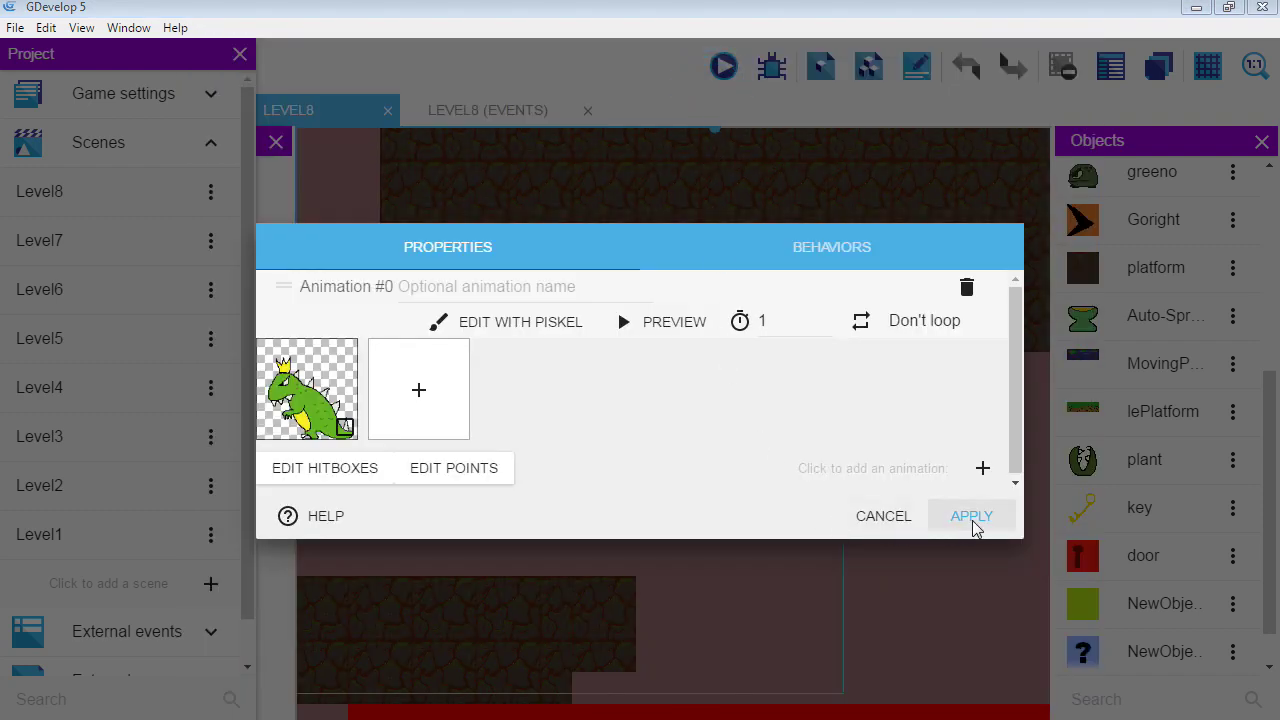
left_click(971, 517)
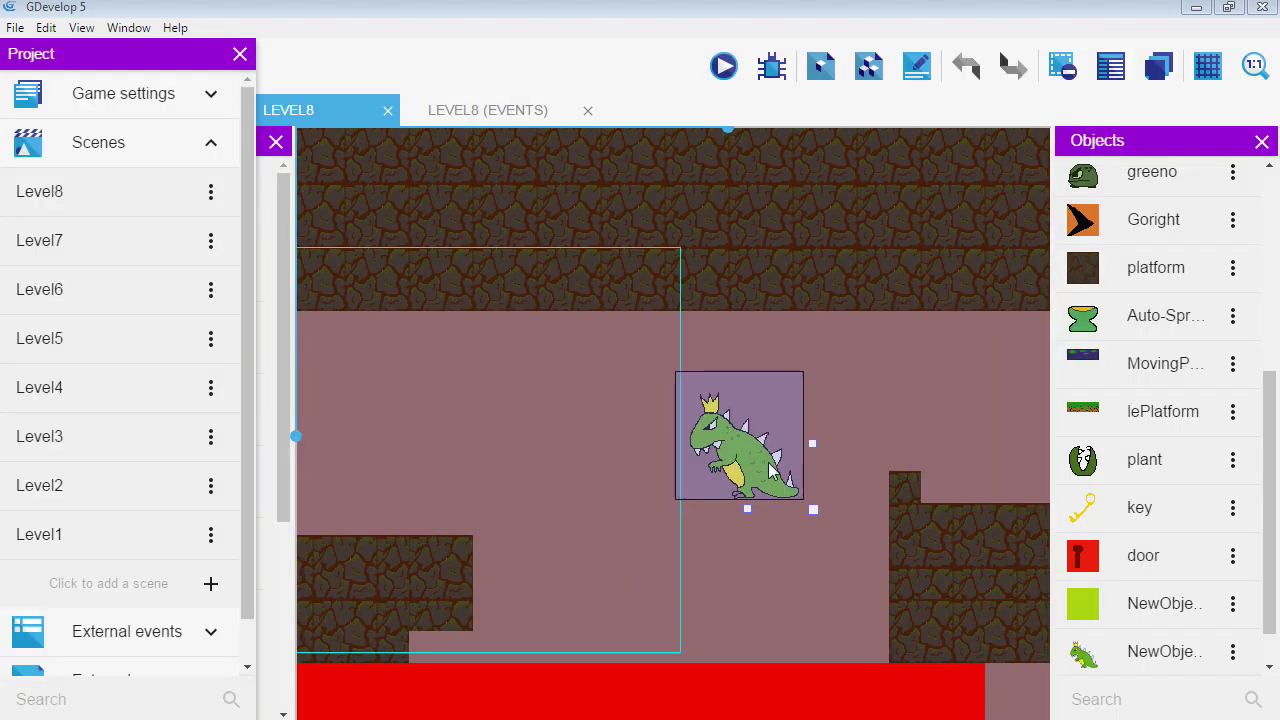
left_click_drag(766, 468, 780, 446)
mouse_move(558, 500)
middle_mouse_down()
mouse_move(590, 525)
mouse_move(561, 497)
mouse_move(549, 505)
middle_mouse_up()
left_click(755, 438)
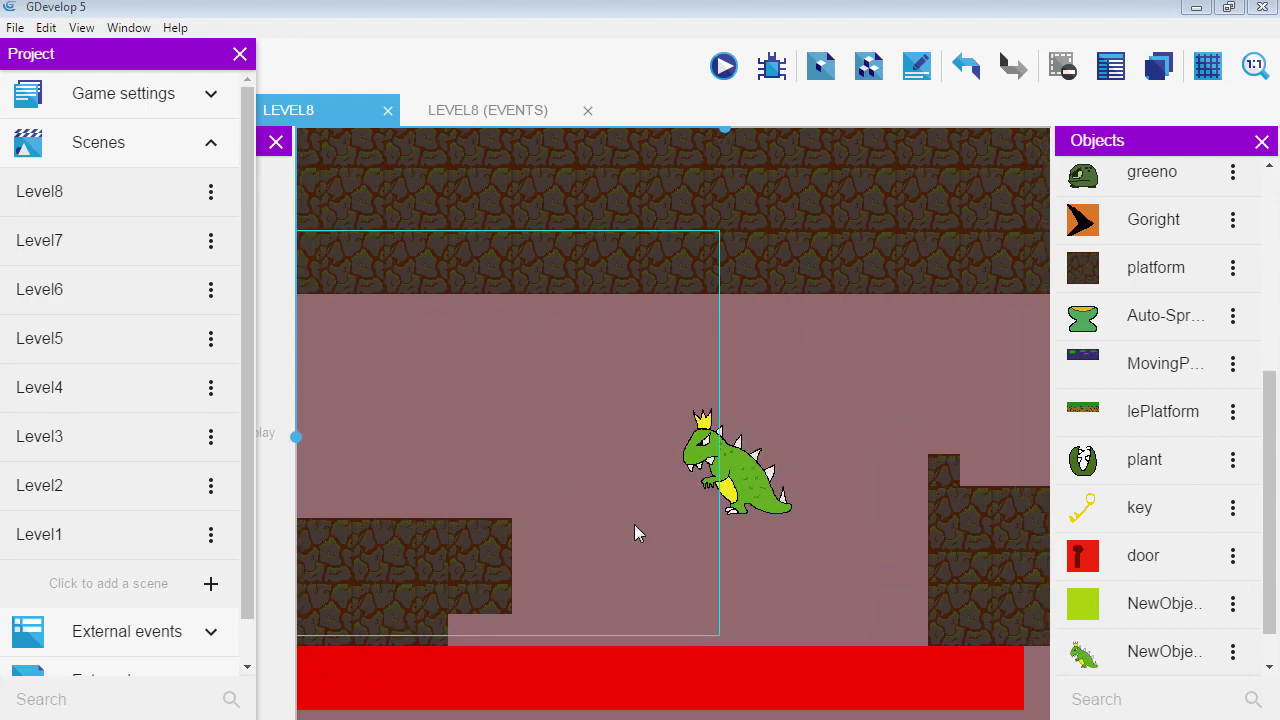
- Preview the level in a maximized window and move the player character to try out the boss room
mouse_move(631, 533)
middle_mouse_down()
mouse_move(766, 524)
mouse_move(650, 520)
middle_mouse_up()
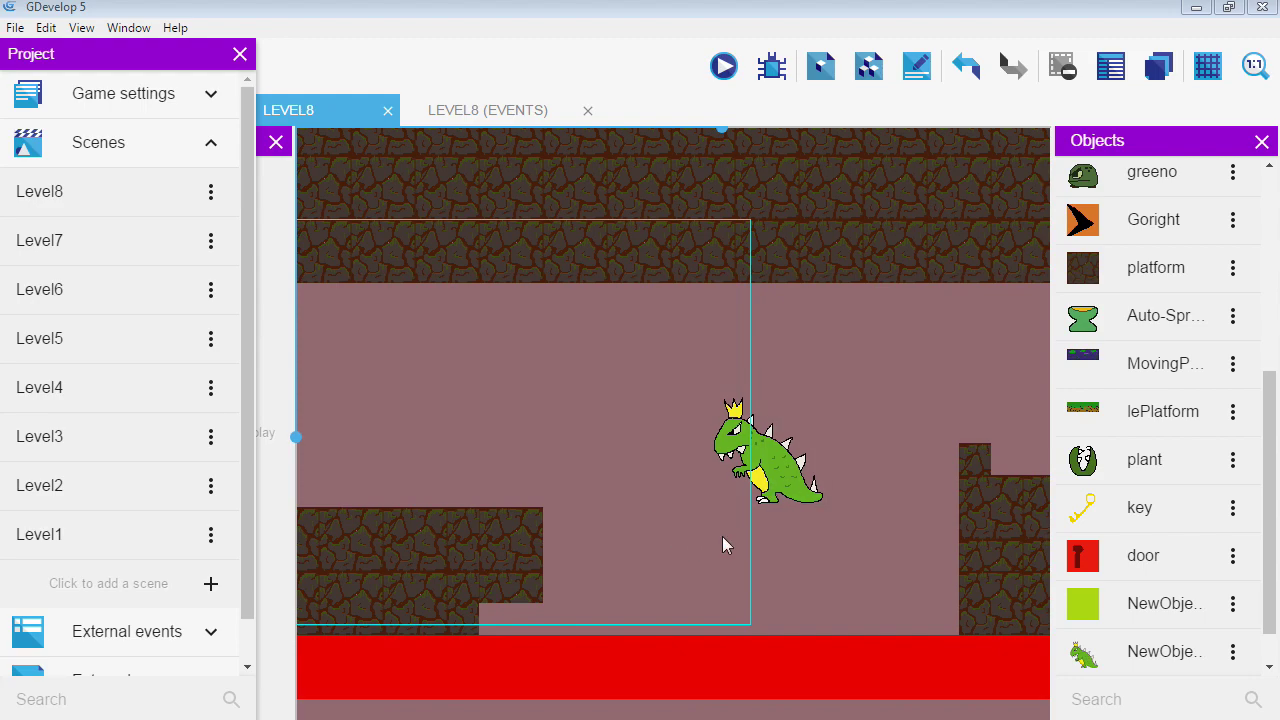
middle_click_drag(654, 520, 858, 534)
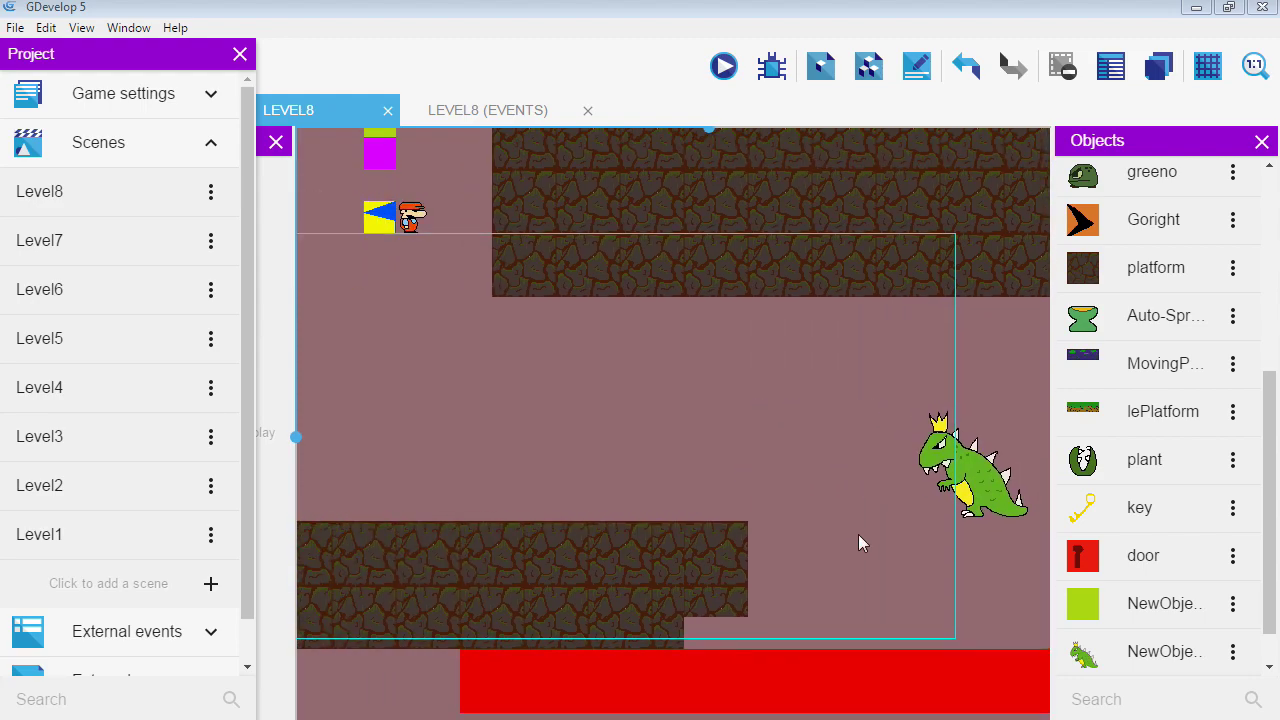
left_click(723, 67)
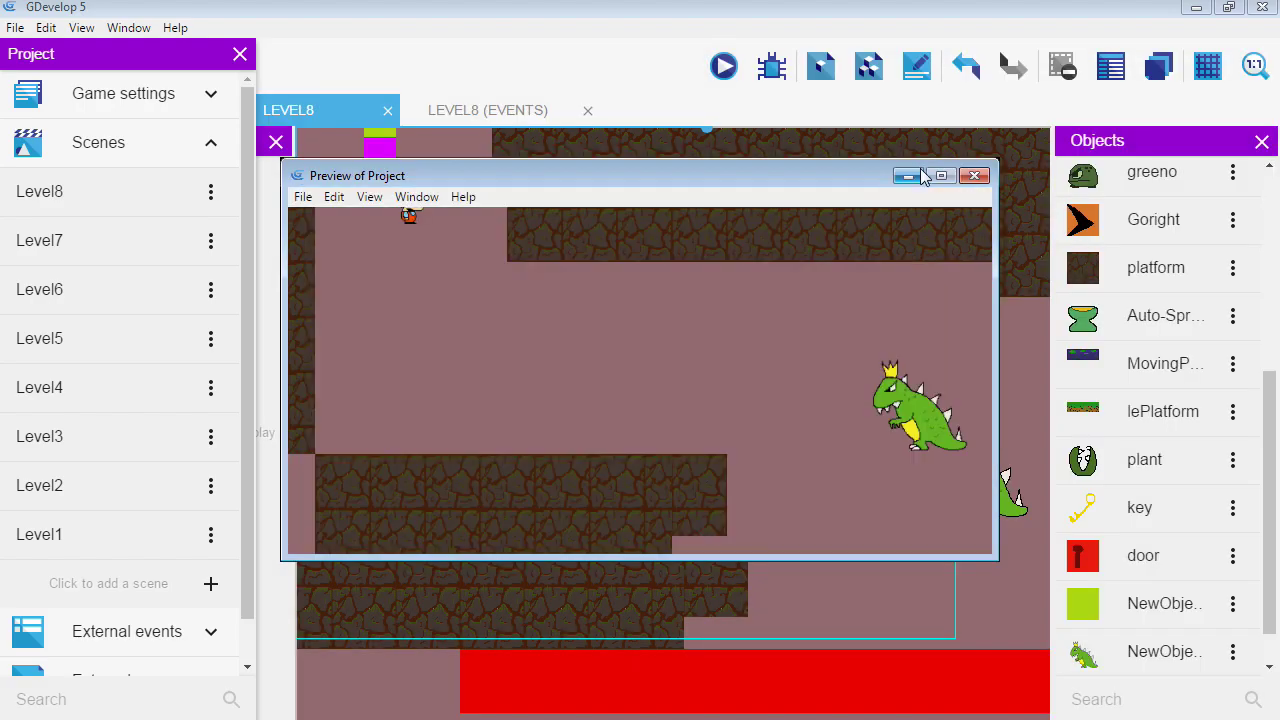
left_click(942, 176)
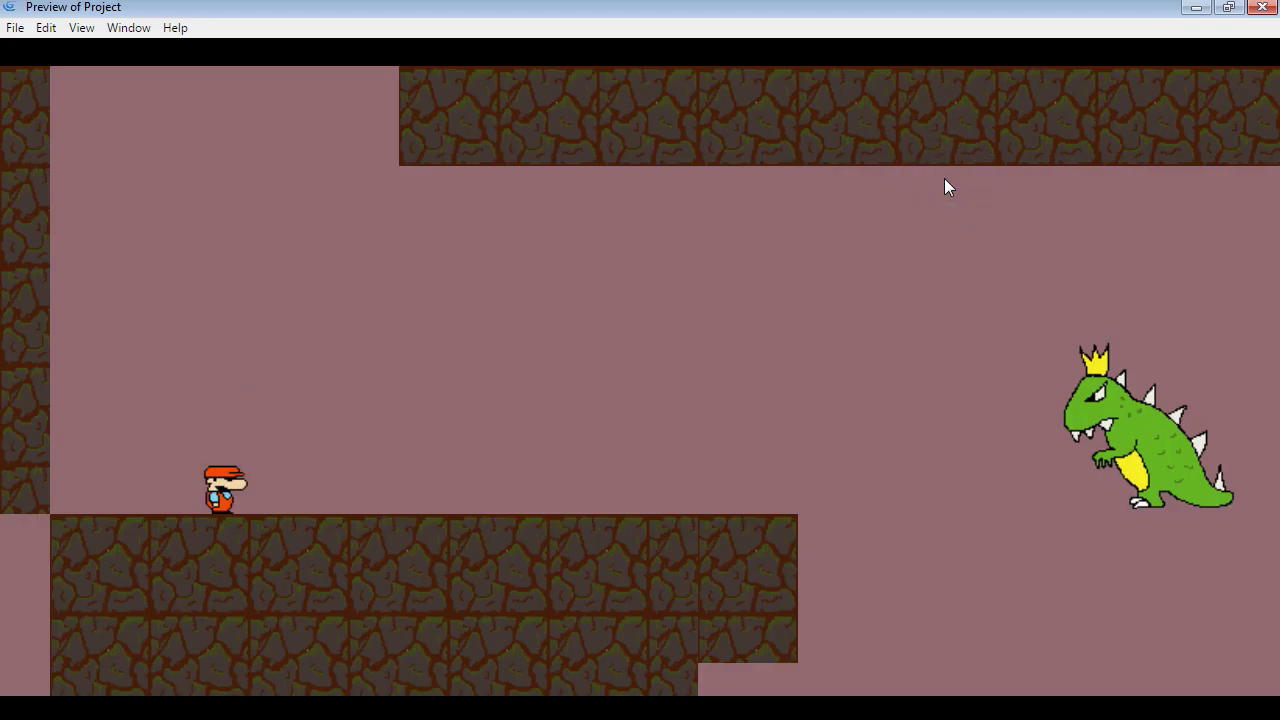
key("Right")
key("Left")
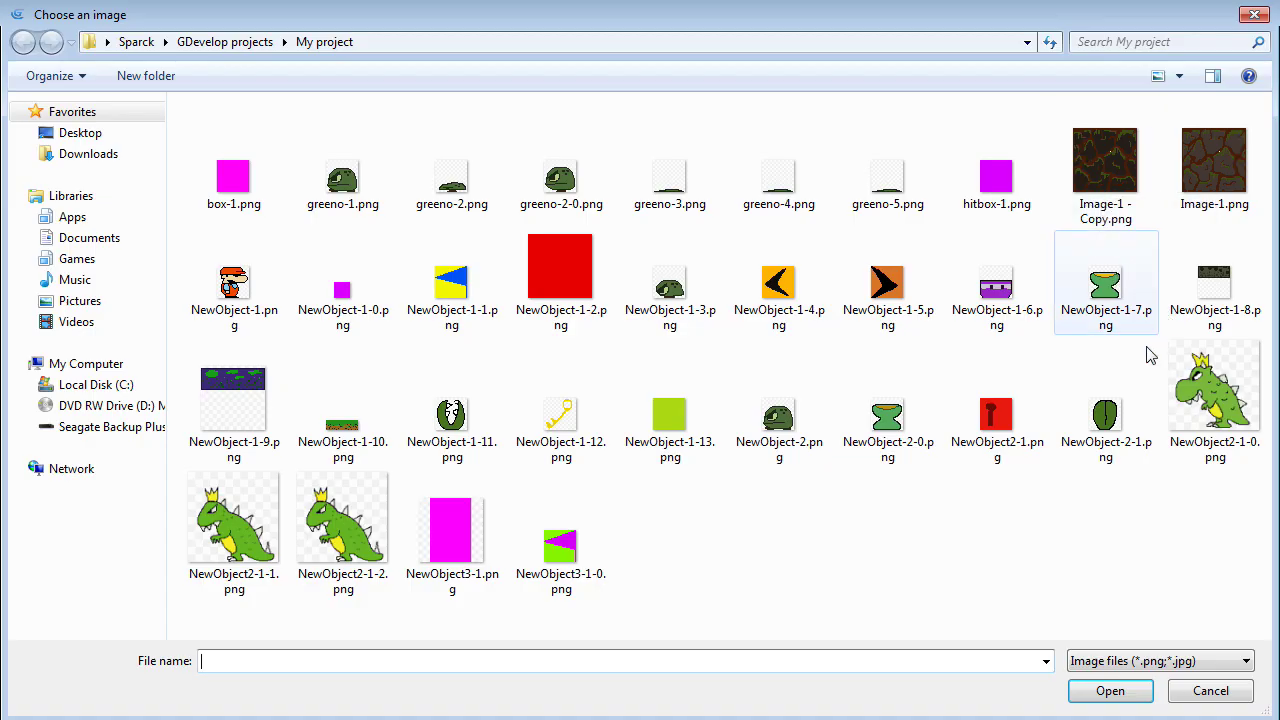
- Choose NewObject-1-8.png from the project folder as the image for the bridge object
left_click(1210, 290)
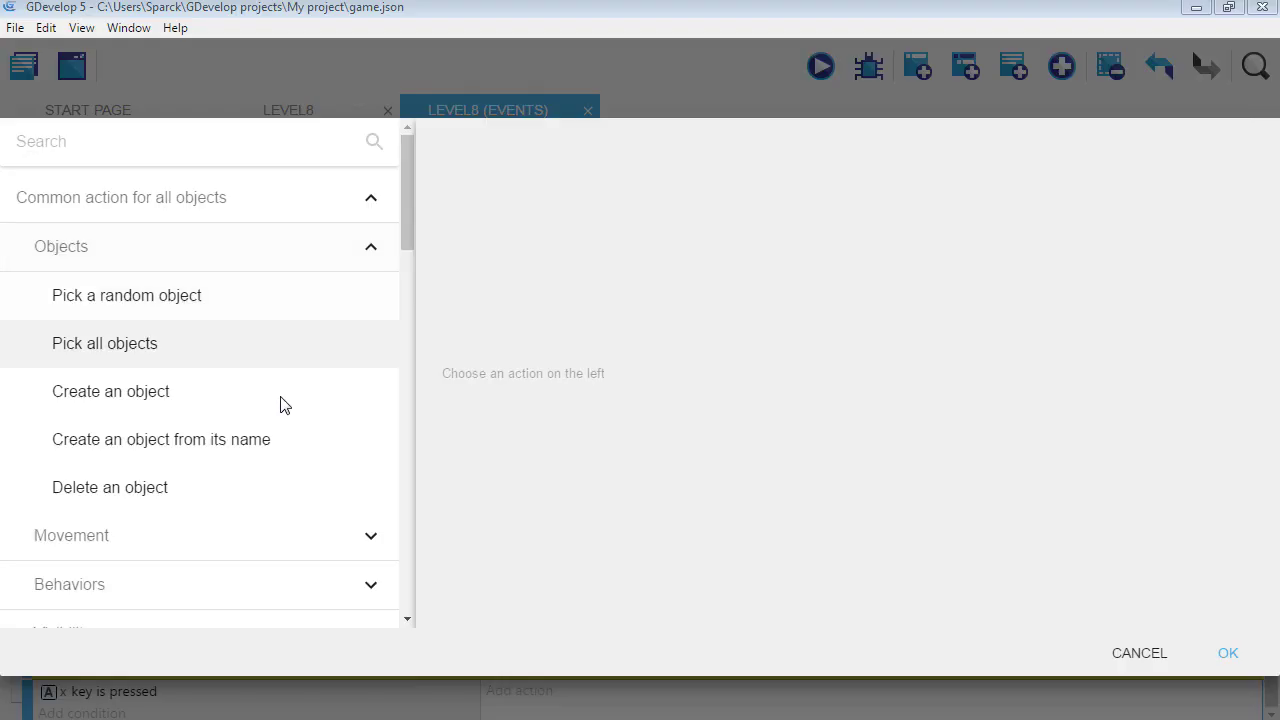
- Add an action deleting NewObject3 to the boss event for the x key, and run a preview of the level
left_click(232, 490)
left_click(528, 217)
scroll(520, 410, "down", 5)
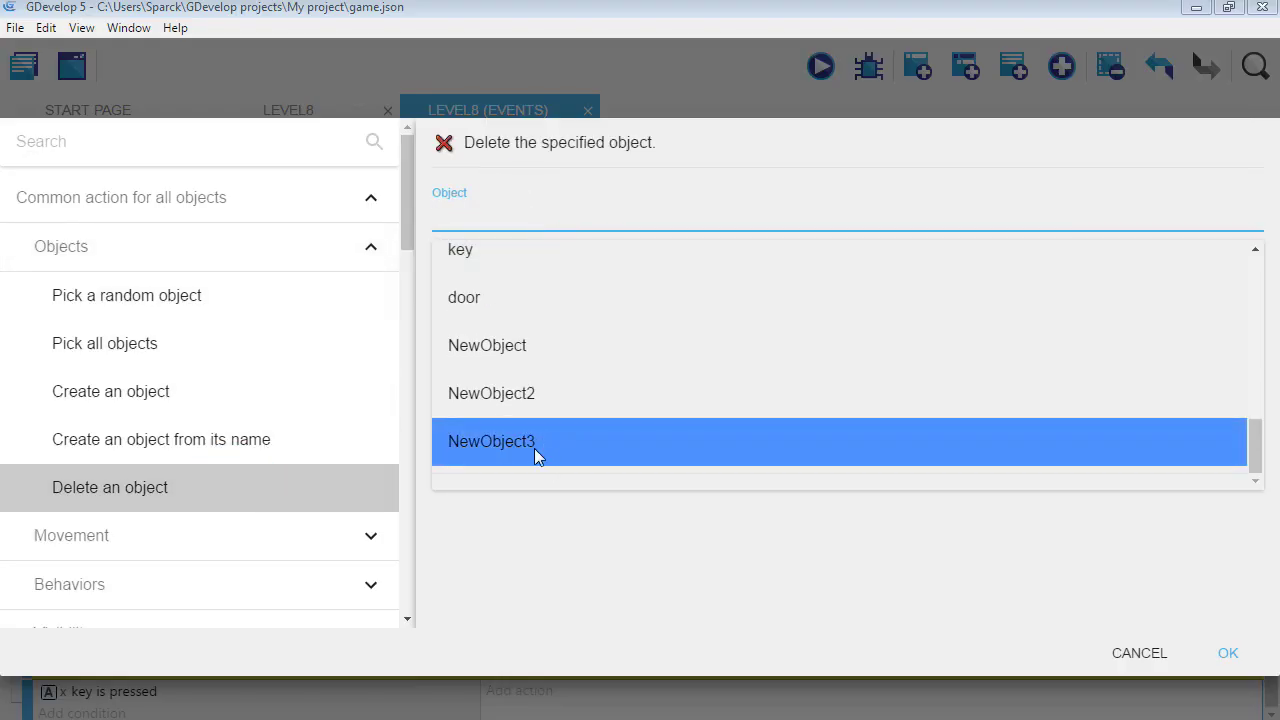
left_click(534, 448)
left_click(1226, 655)
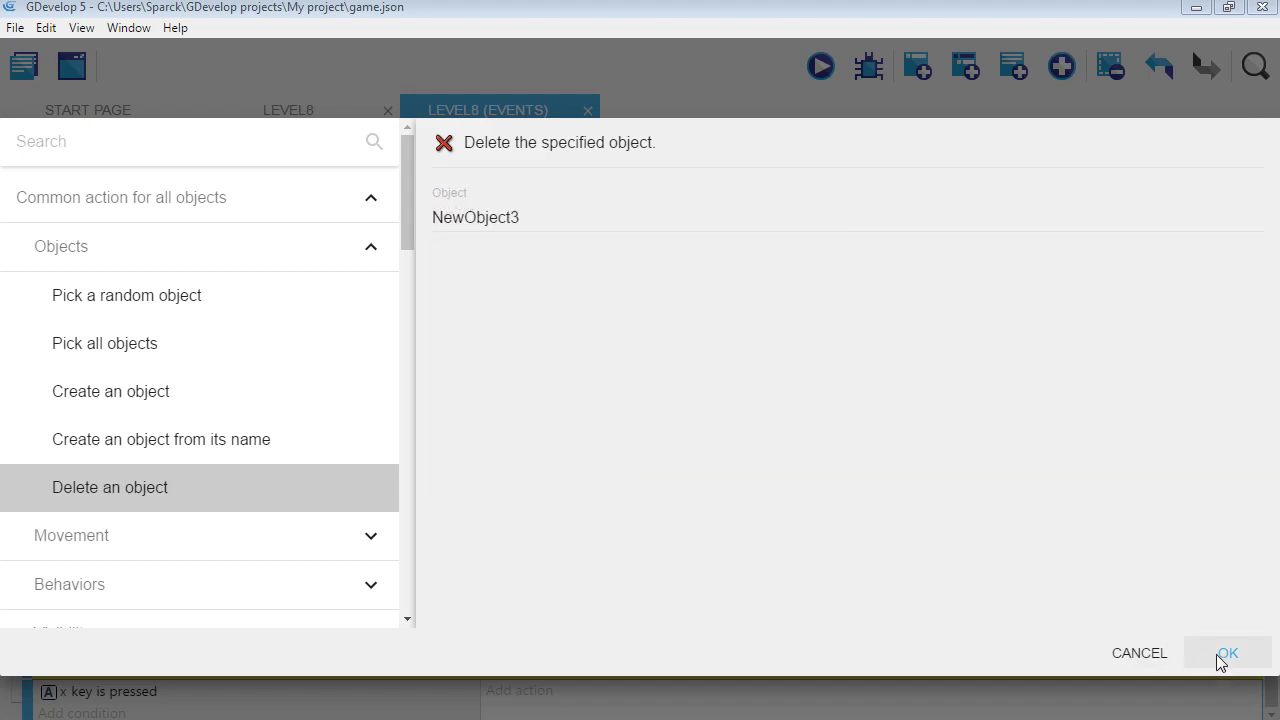
left_click(821, 66)
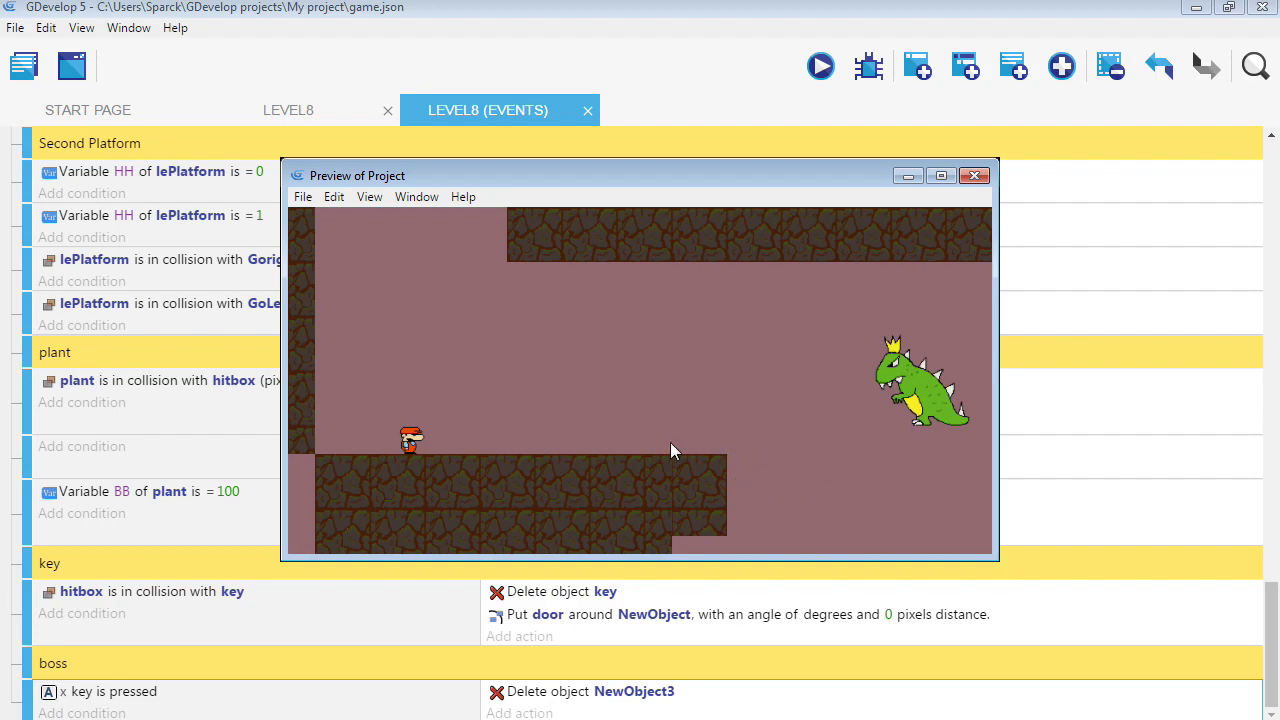
left_click(975, 176)
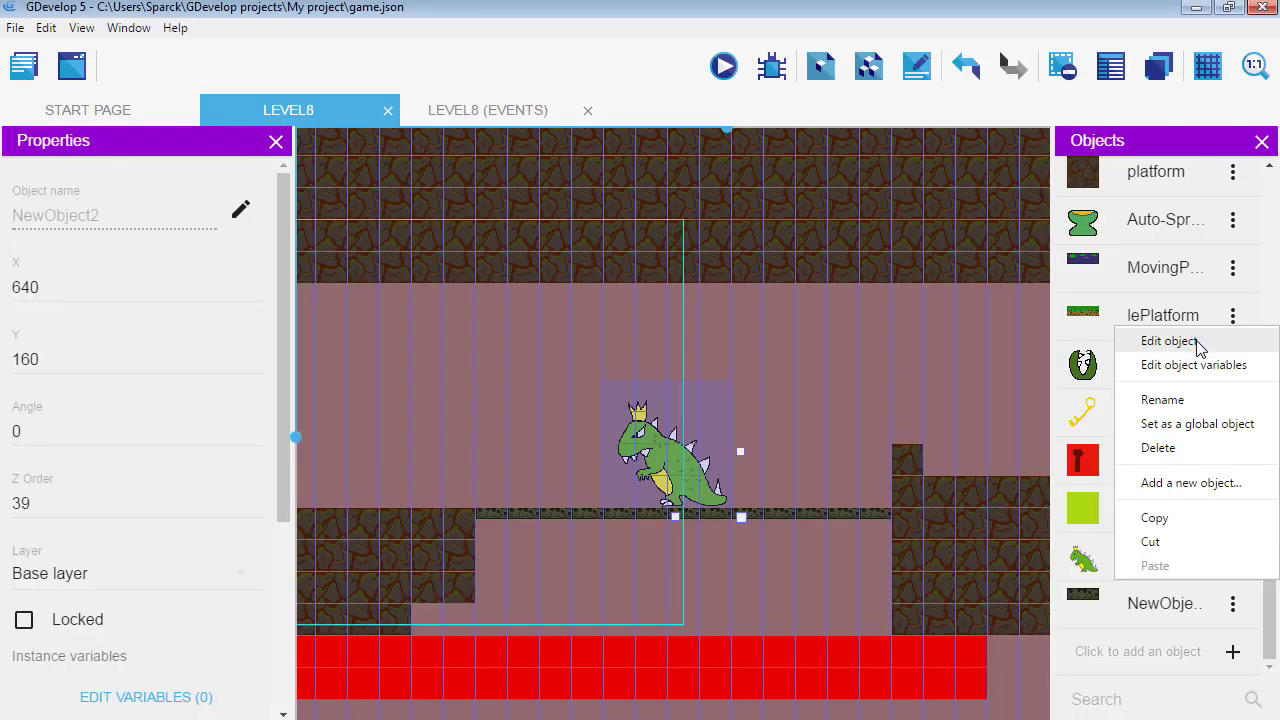
- Add the Platformer character behavior to the dinosaur king object and apply it
left_click(1115, 338)
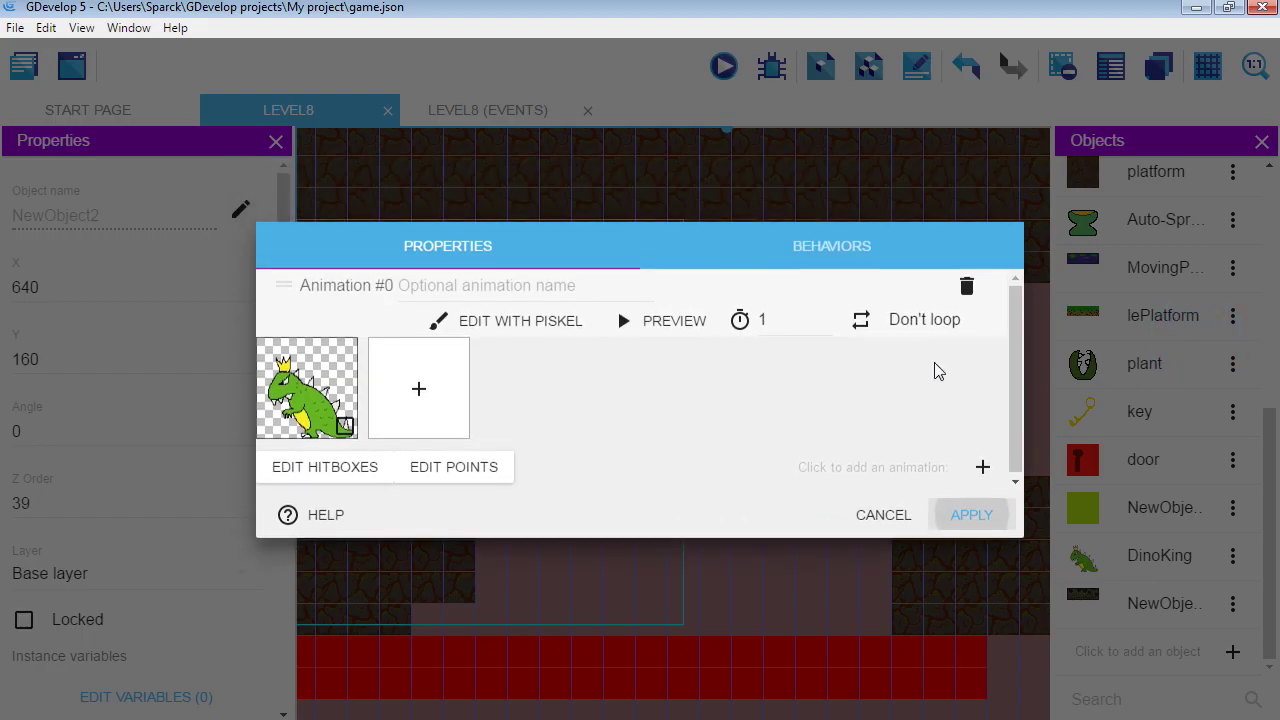
left_click(866, 243)
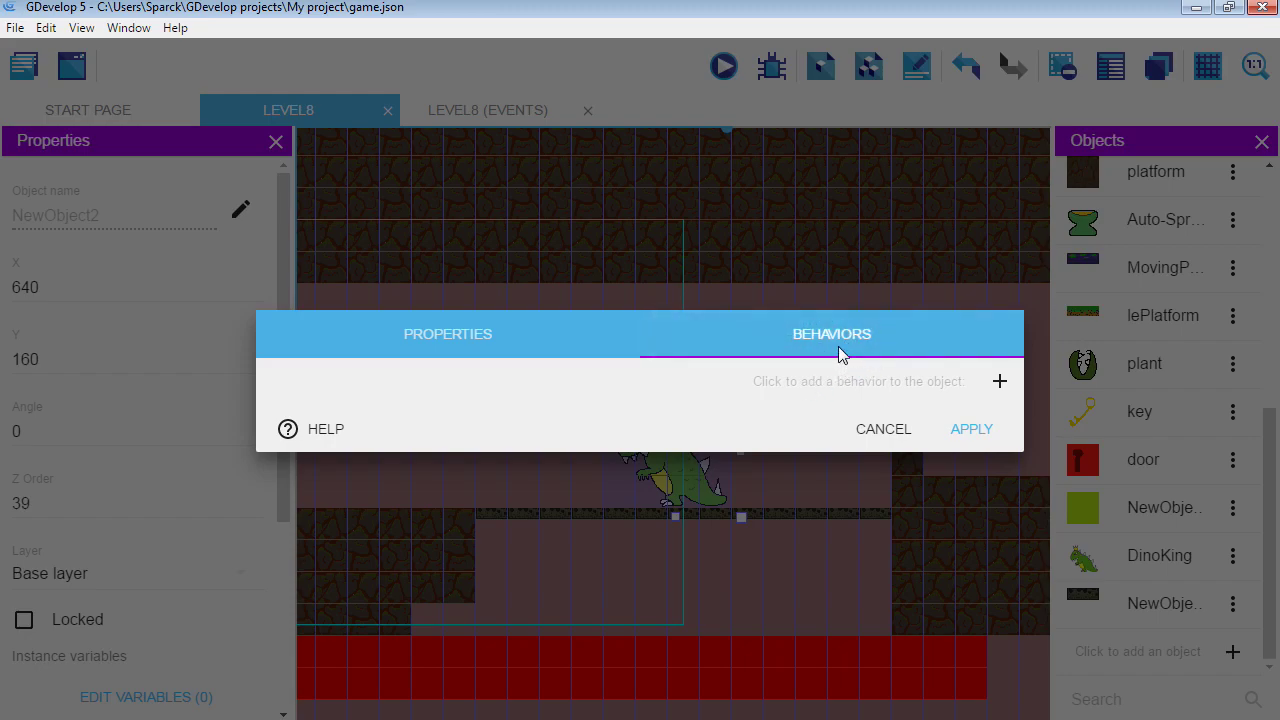
left_click(990, 382)
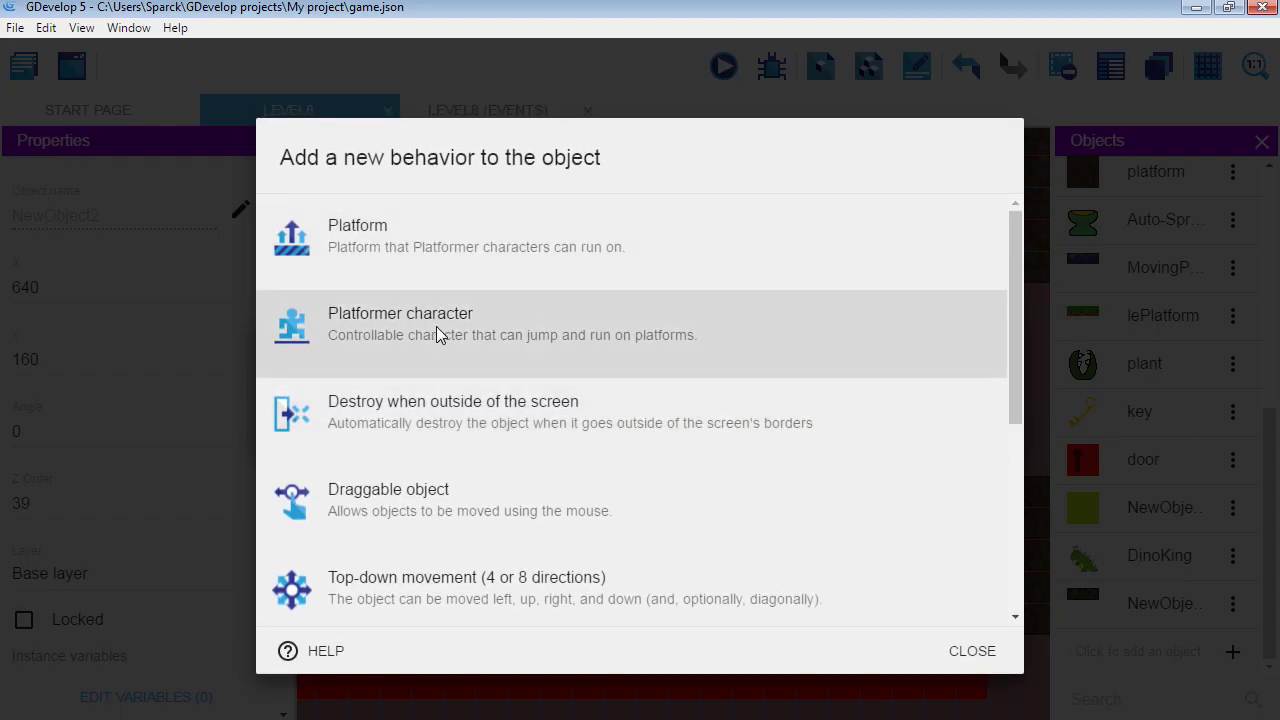
left_click(470, 334)
scroll(443, 517, "down", 5)
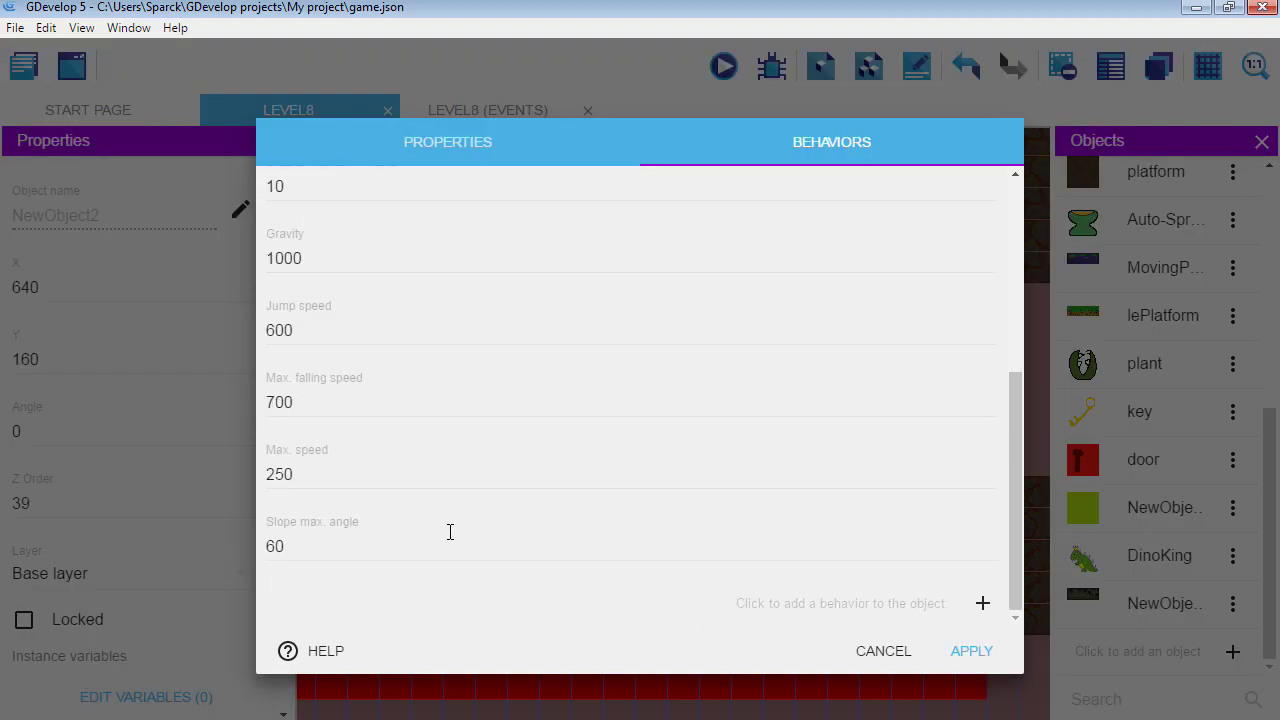
left_click(971, 651)
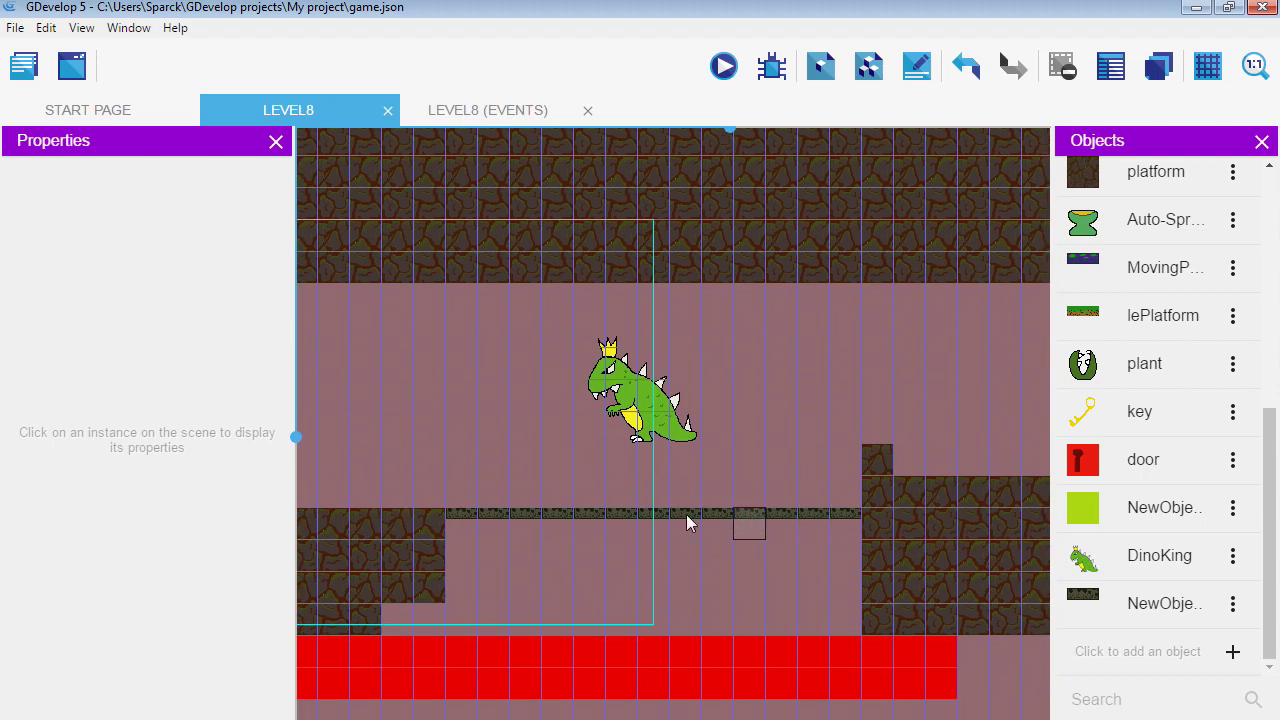
left_click(668, 453)
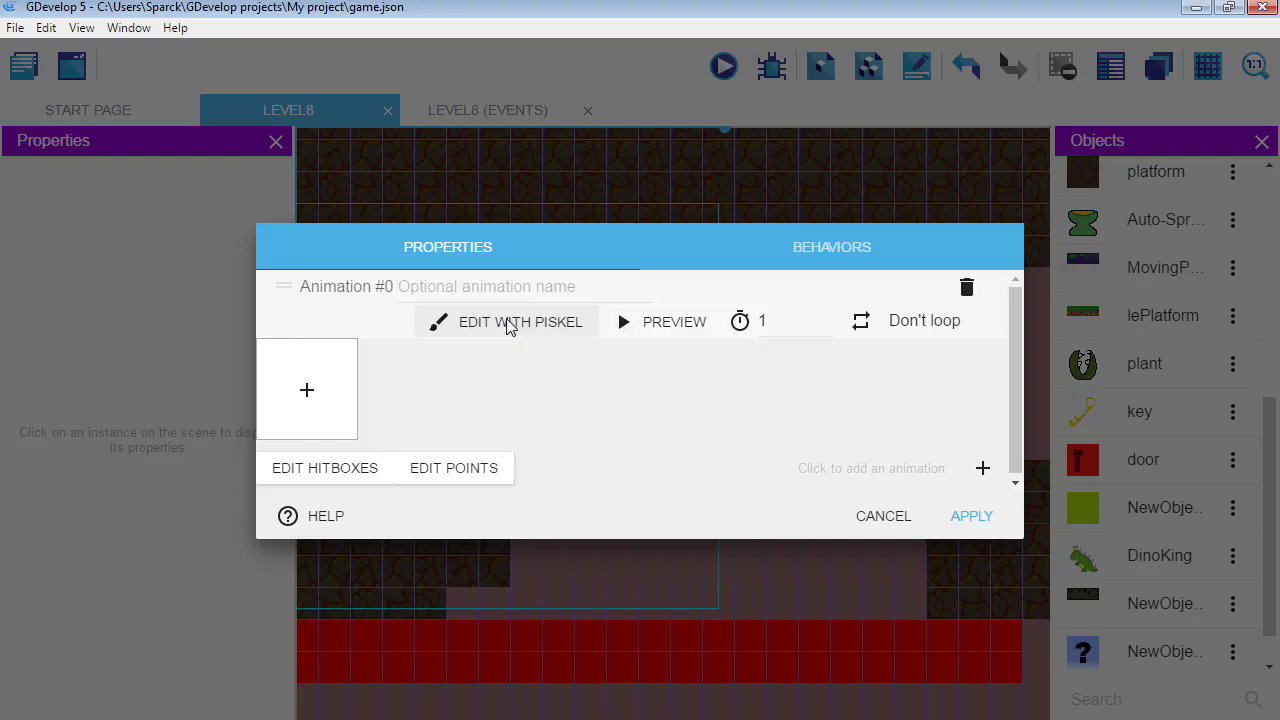
- Draw a 64x64 hammer with a black head and brown handle in Piskel and apply it as the new object's image
left_click(507, 320)
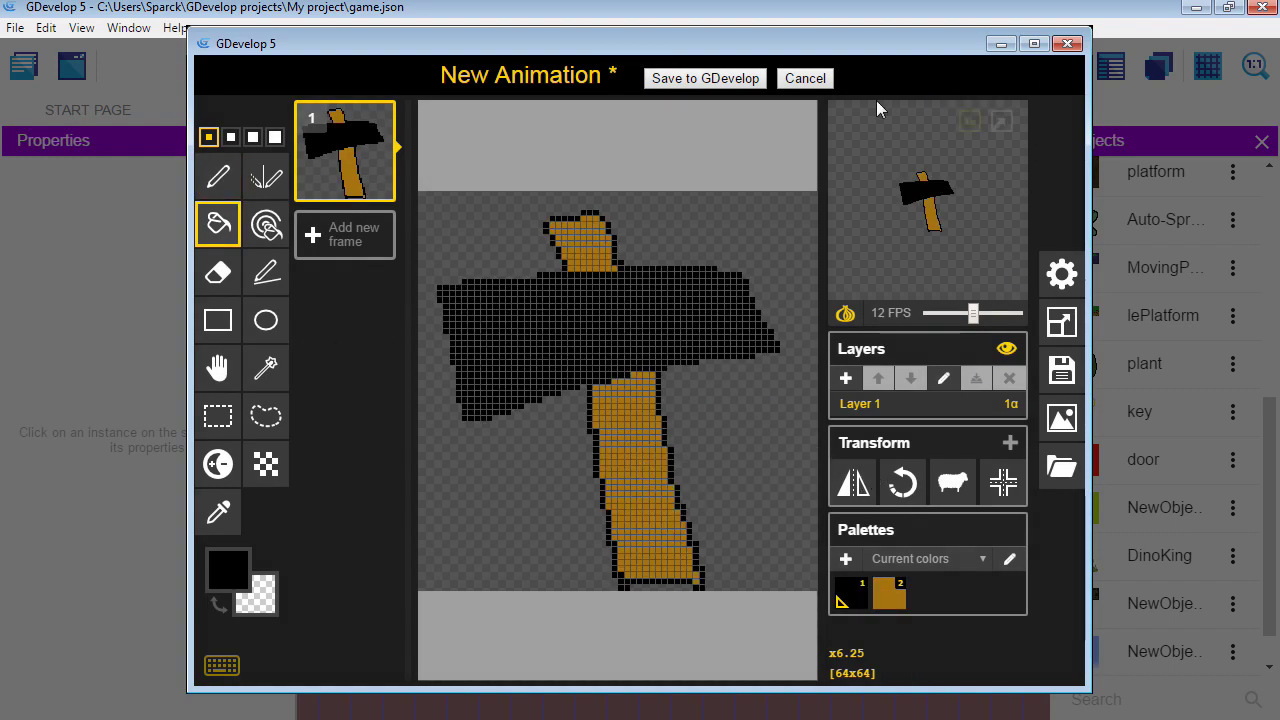
left_click(724, 77)
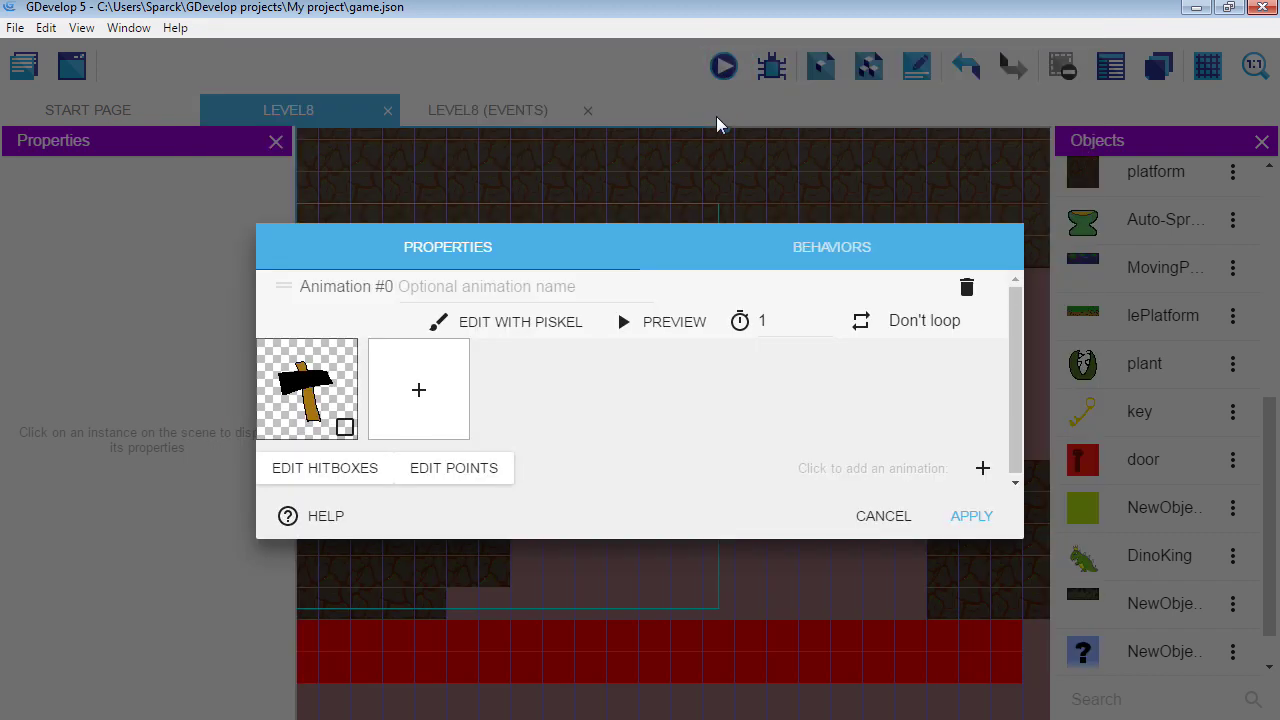
left_click(965, 516)
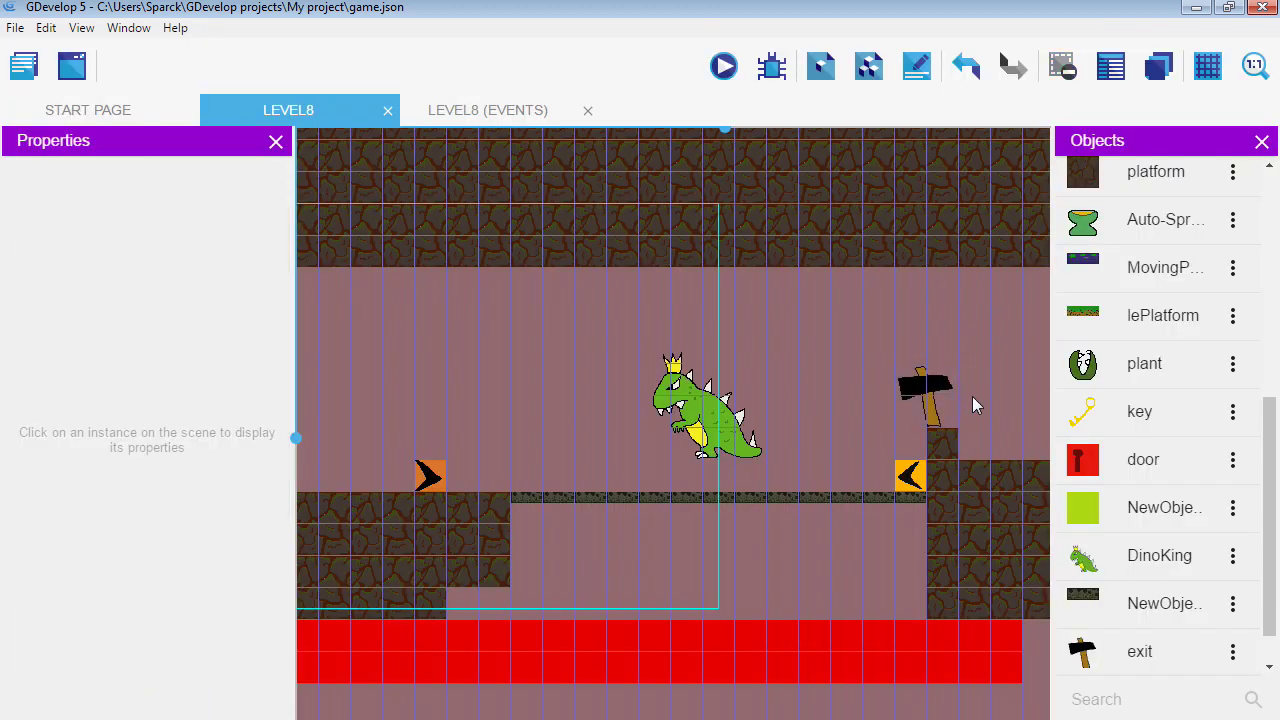
- Shift the hammer slightly toward the stone platform so that it stands above the raised block beyond the bridge
middle_click_drag(972, 396, 855, 410)
left_click_drag(806, 394, 828, 395)
middle_click_drag(831, 408, 940, 417)
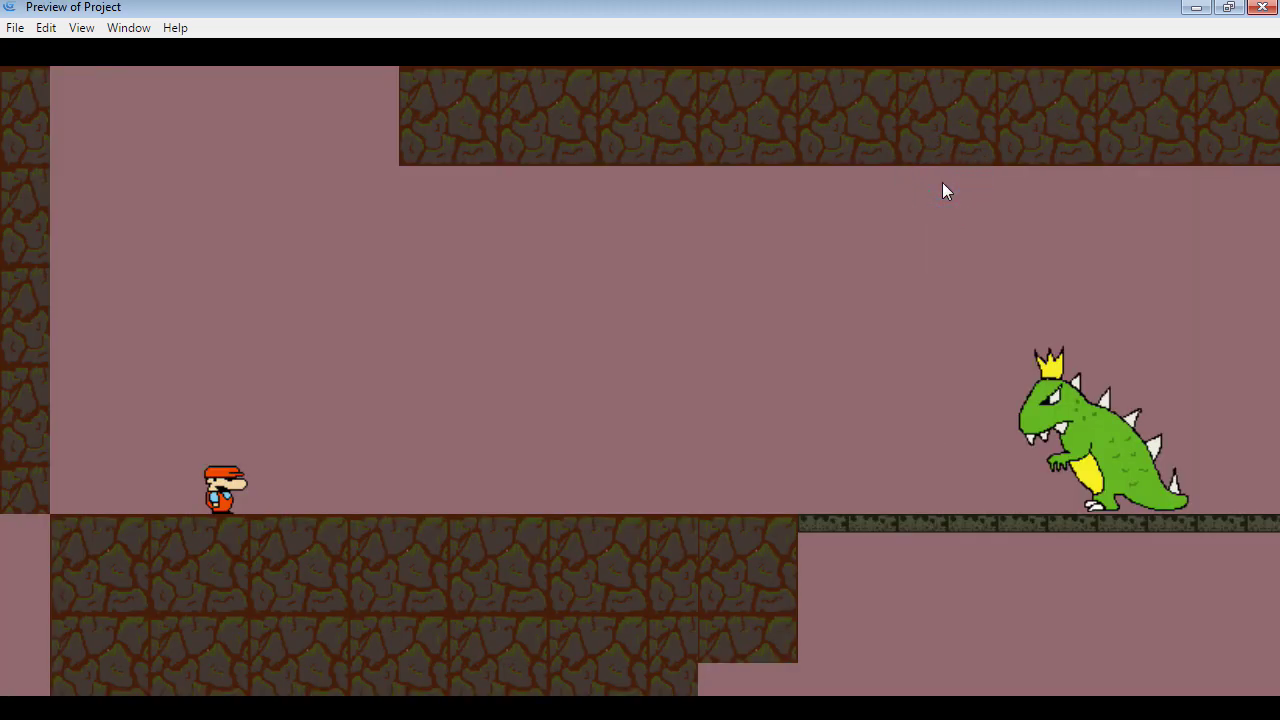
- Move the player character toward the bridge in the preview to check how the dinosaur king reacts to the controls
key("Right")
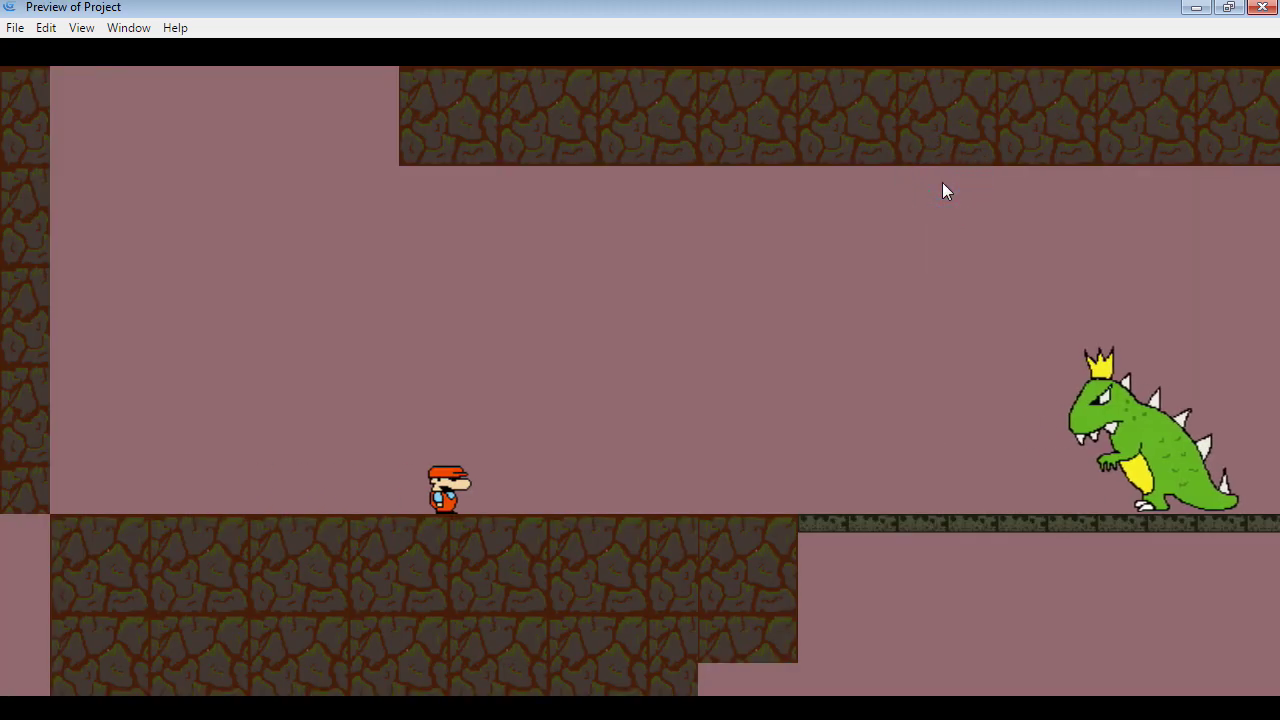
left_click(1262, 7)
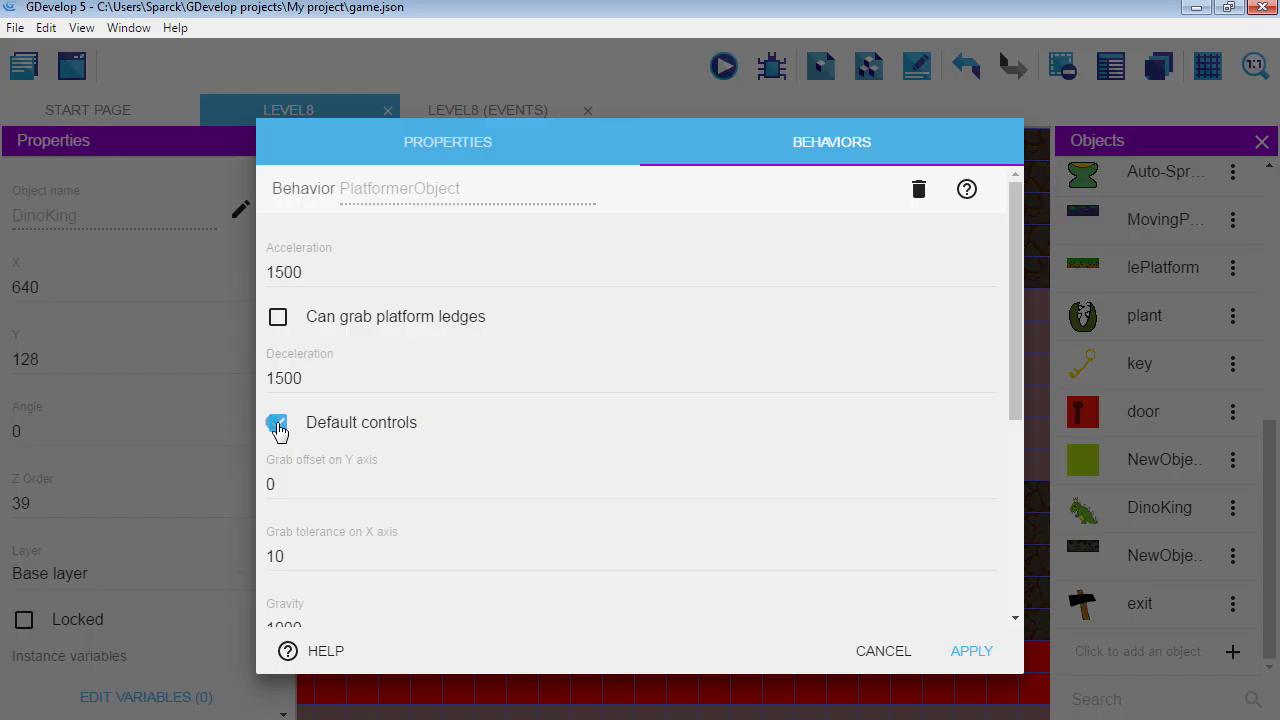
- Turn off the default controls in DinoKing's PlatformerObject behavior and move the dinosaur to X 608 above the bridge
left_click(277, 423)
left_click(971, 651)
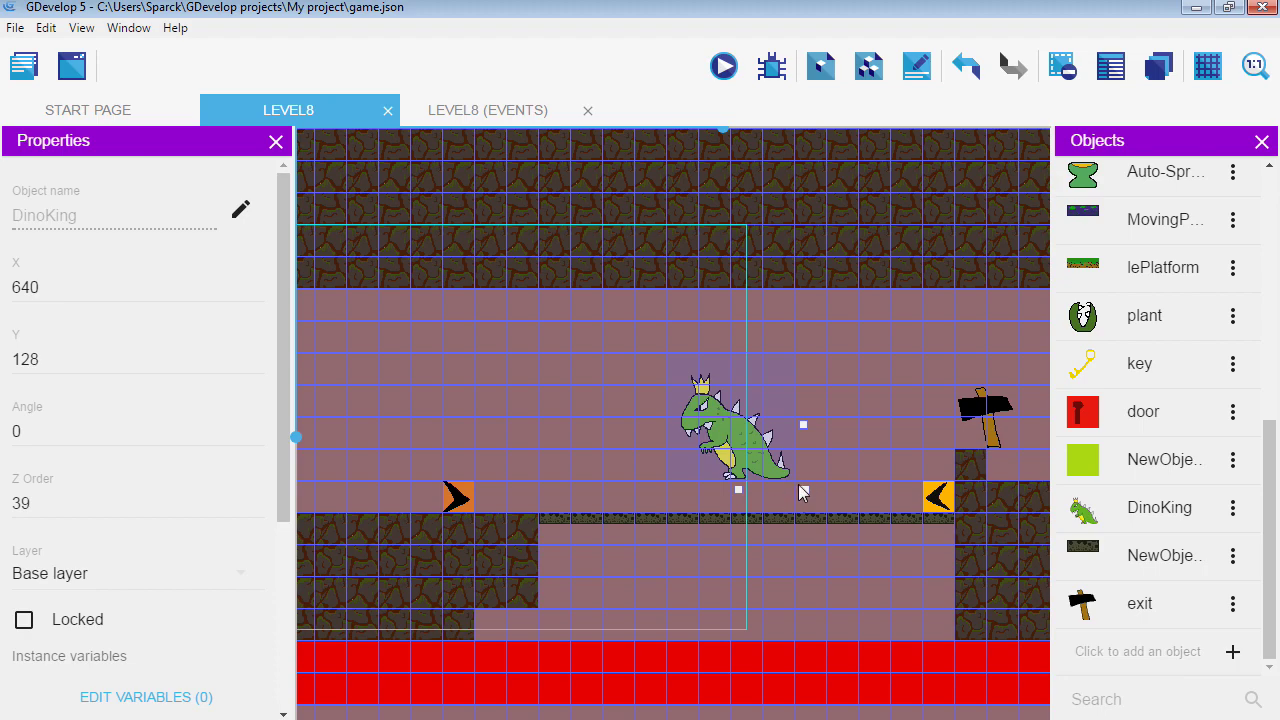
left_click_drag(746, 438, 708, 441)
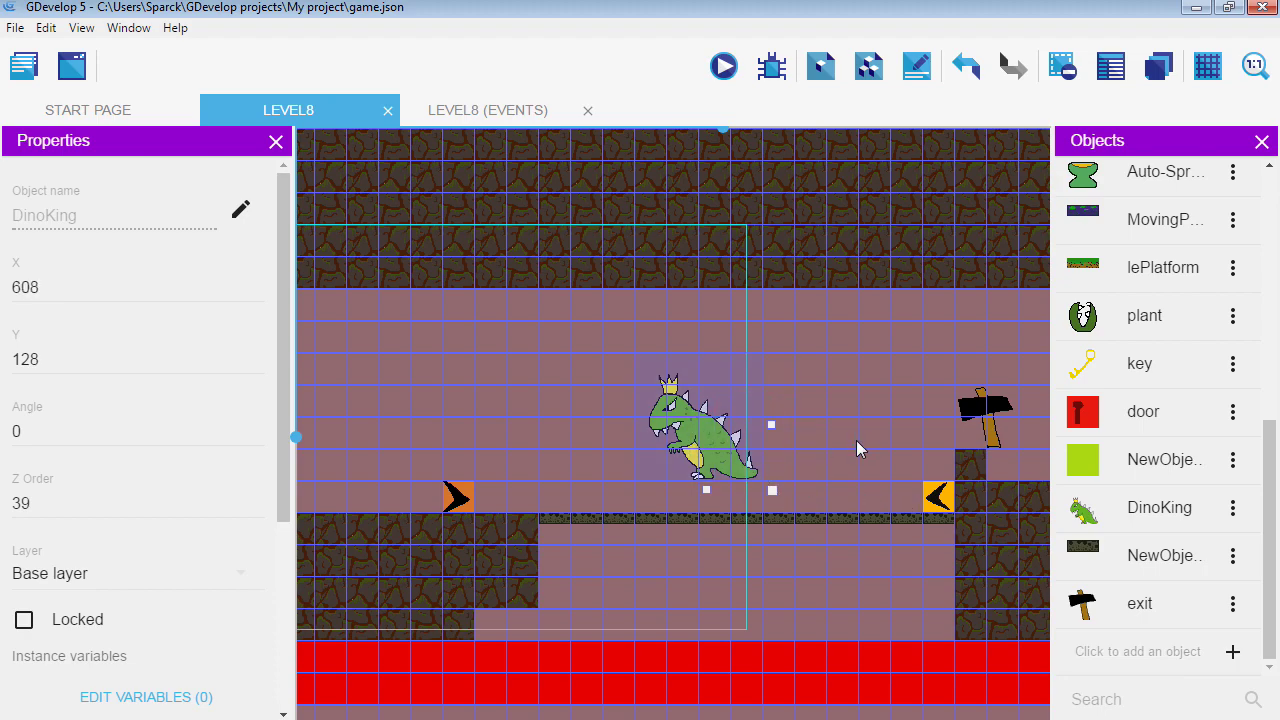
middle_click_drag(859, 438, 820, 437)
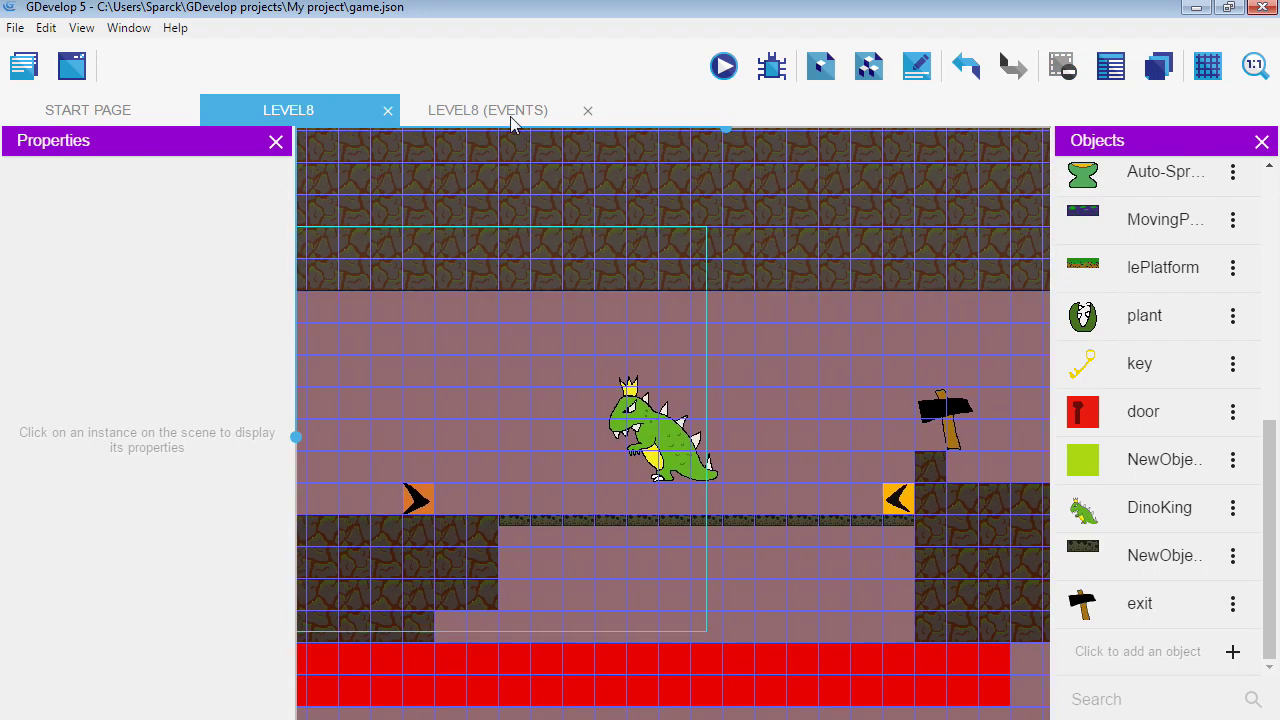
- Add an unconditional event in the boss section that centers the camera on hitbox, with movement anticipation set to yes
left_click(488, 110)
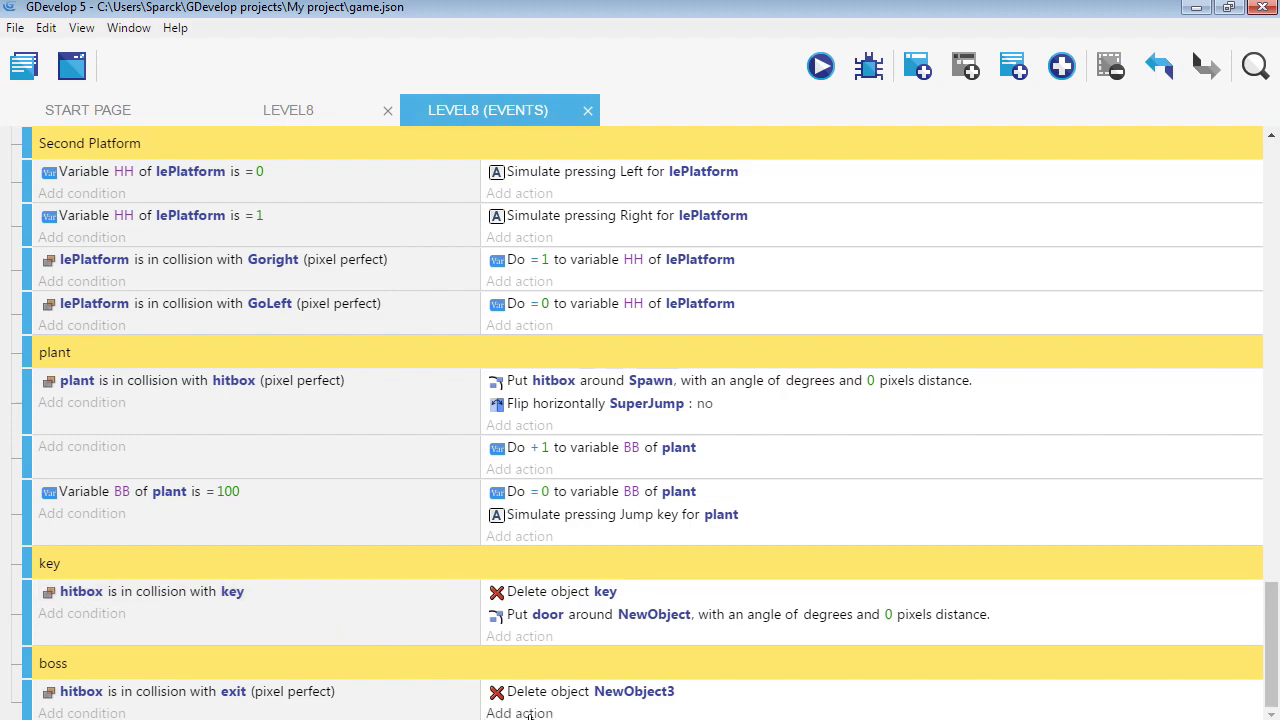
left_click(922, 80)
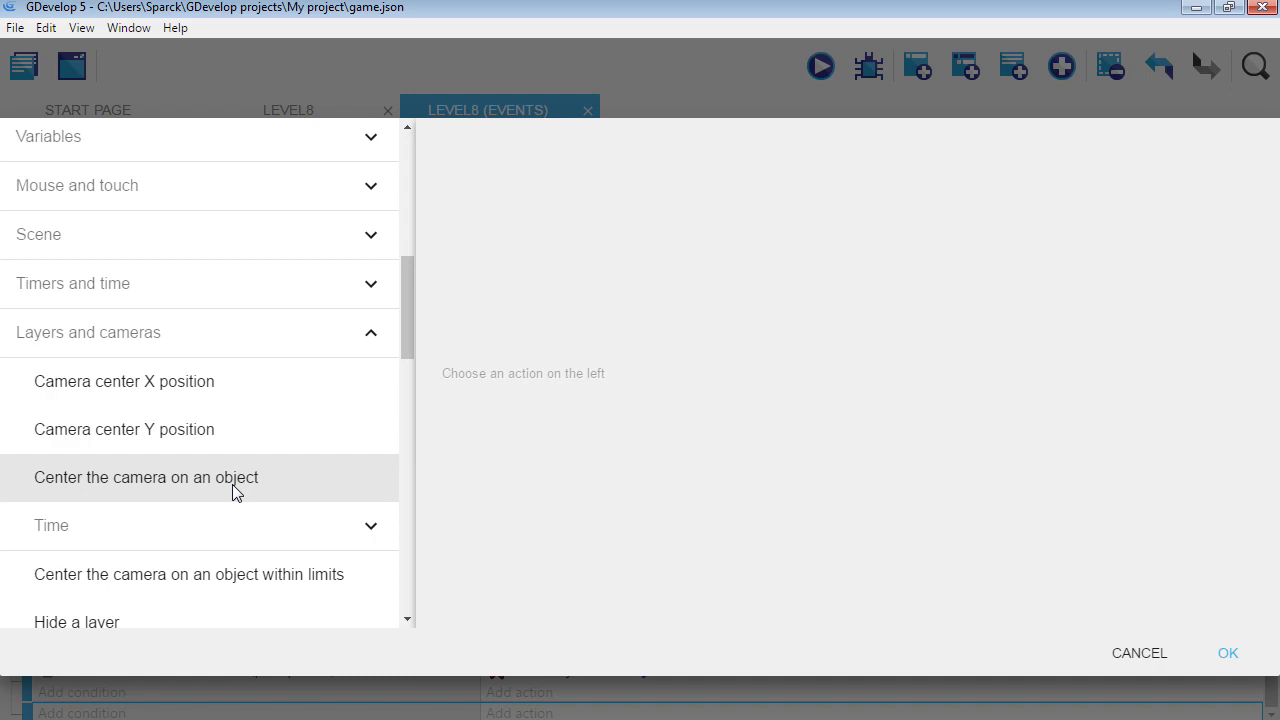
left_click(240, 494)
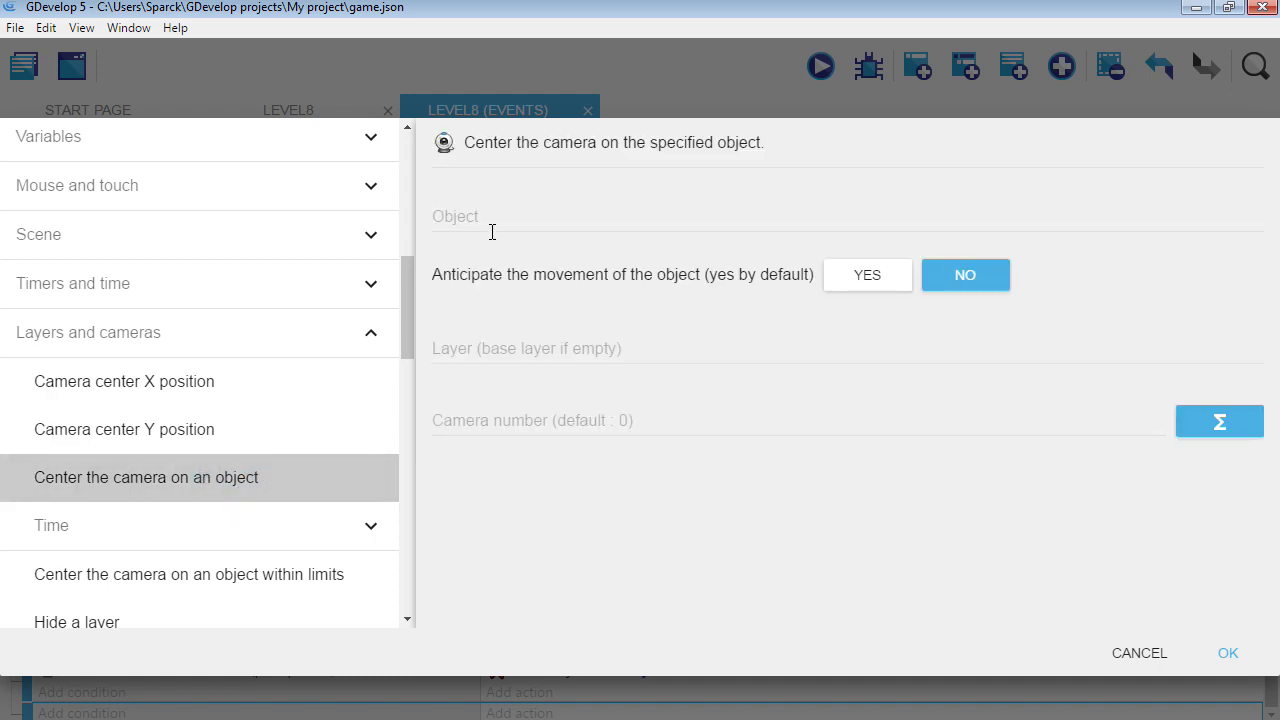
left_click(496, 212)
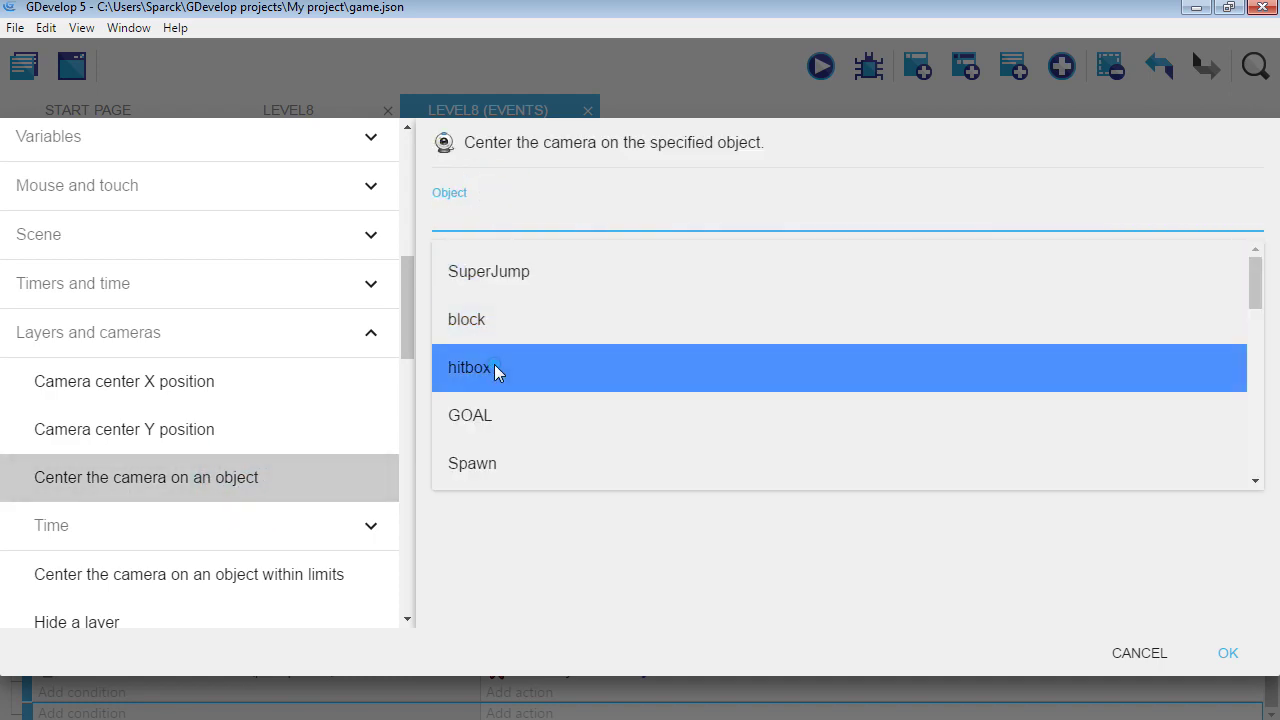
left_click(498, 371)
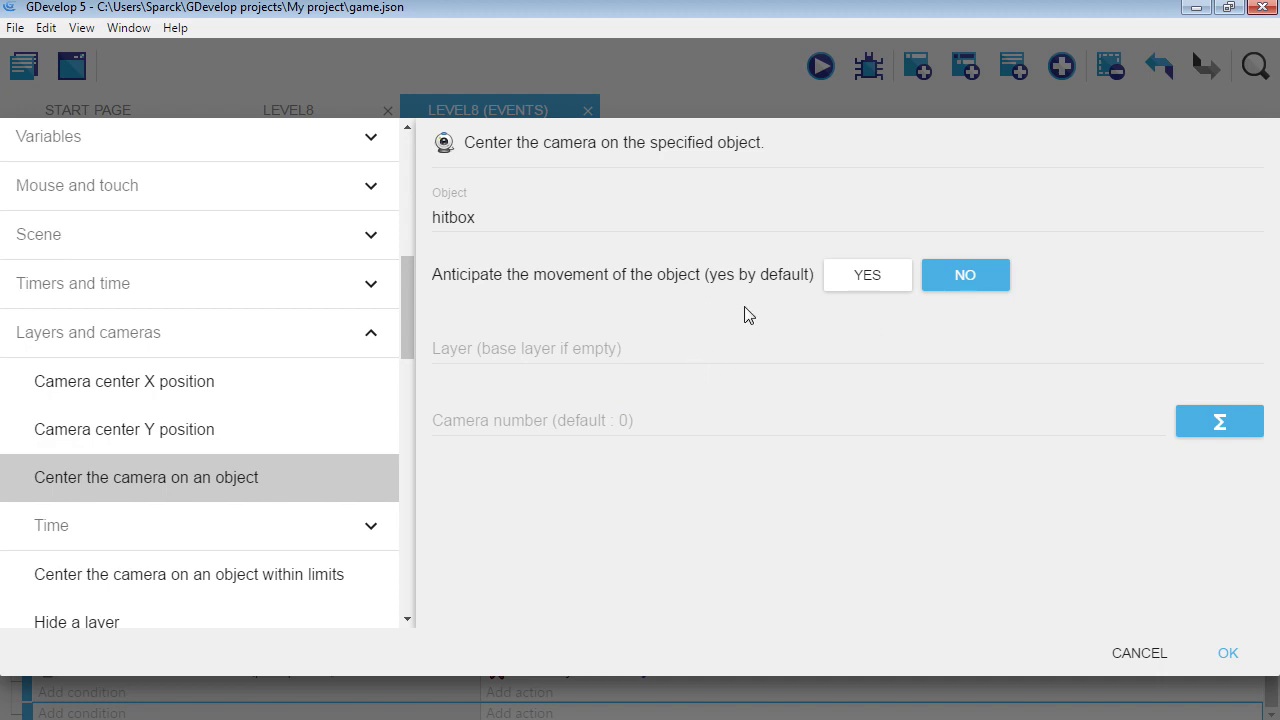
left_click(867, 282)
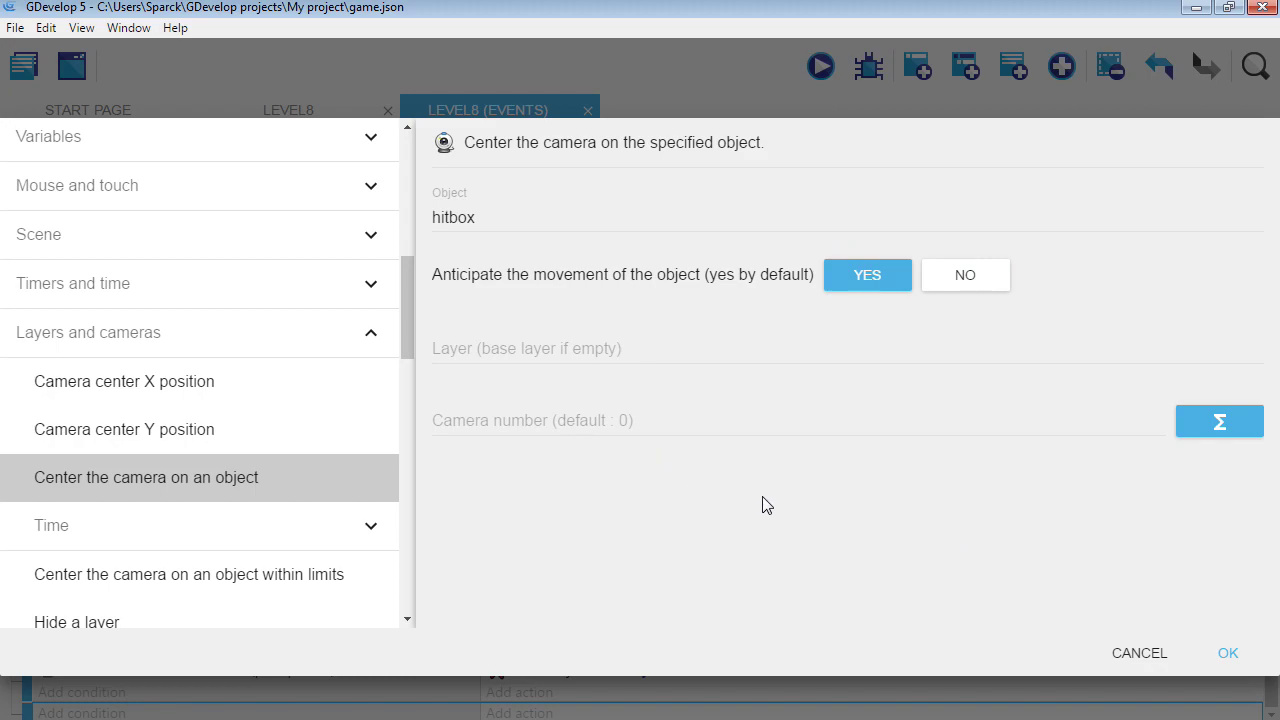
left_click(1232, 652)
- Preview the level in a maximized window and take the player across the bridge to the hammer to test camera and bridge removal
left_click(818, 68)
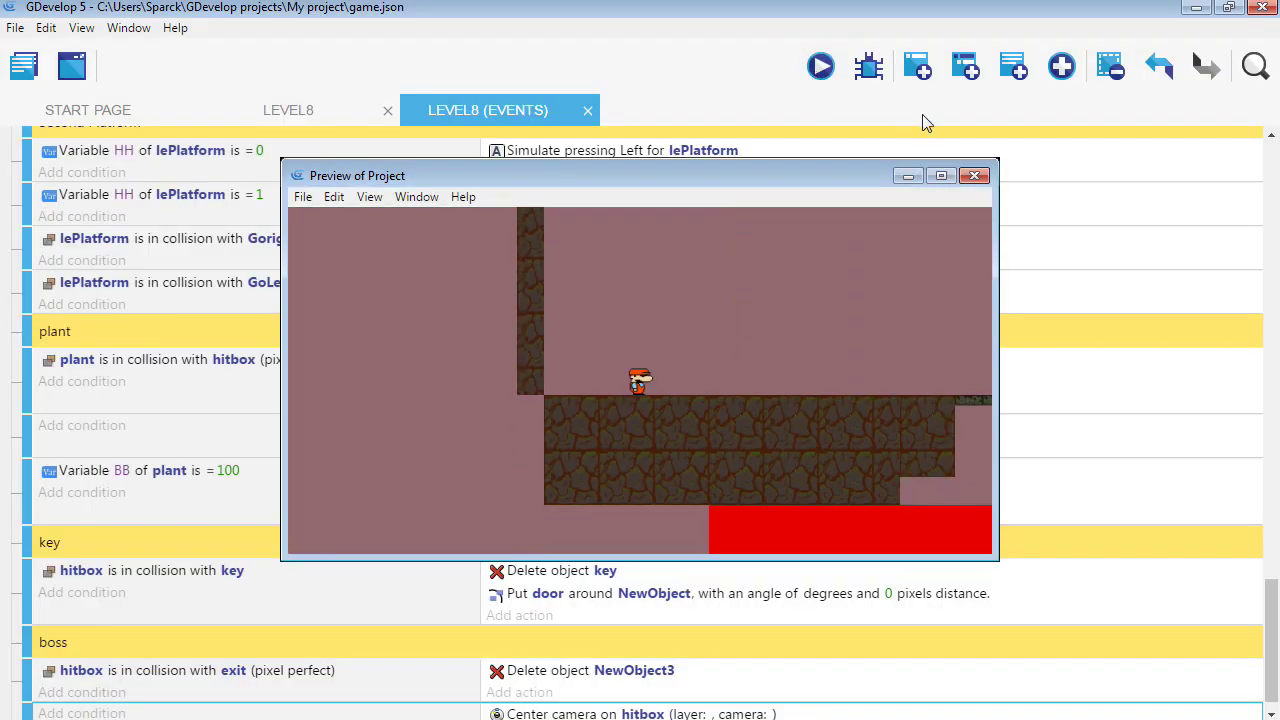
left_click(944, 180)
key("Right")
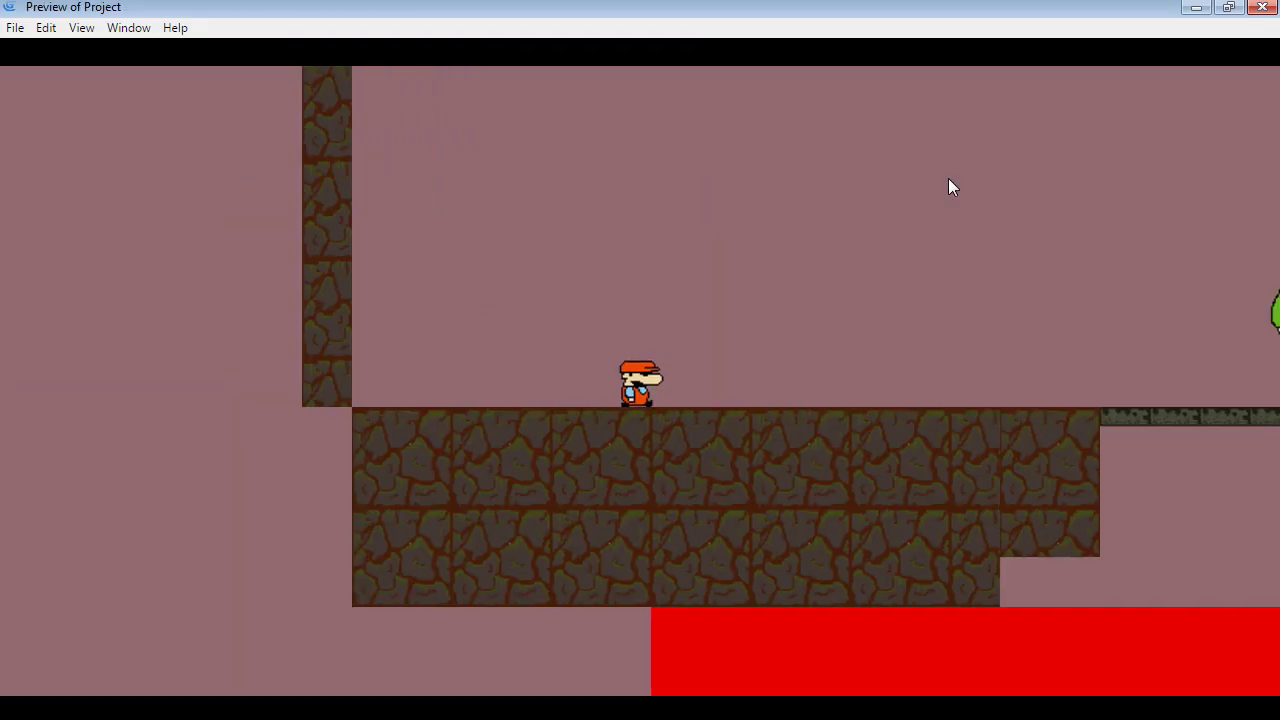
key("Left")
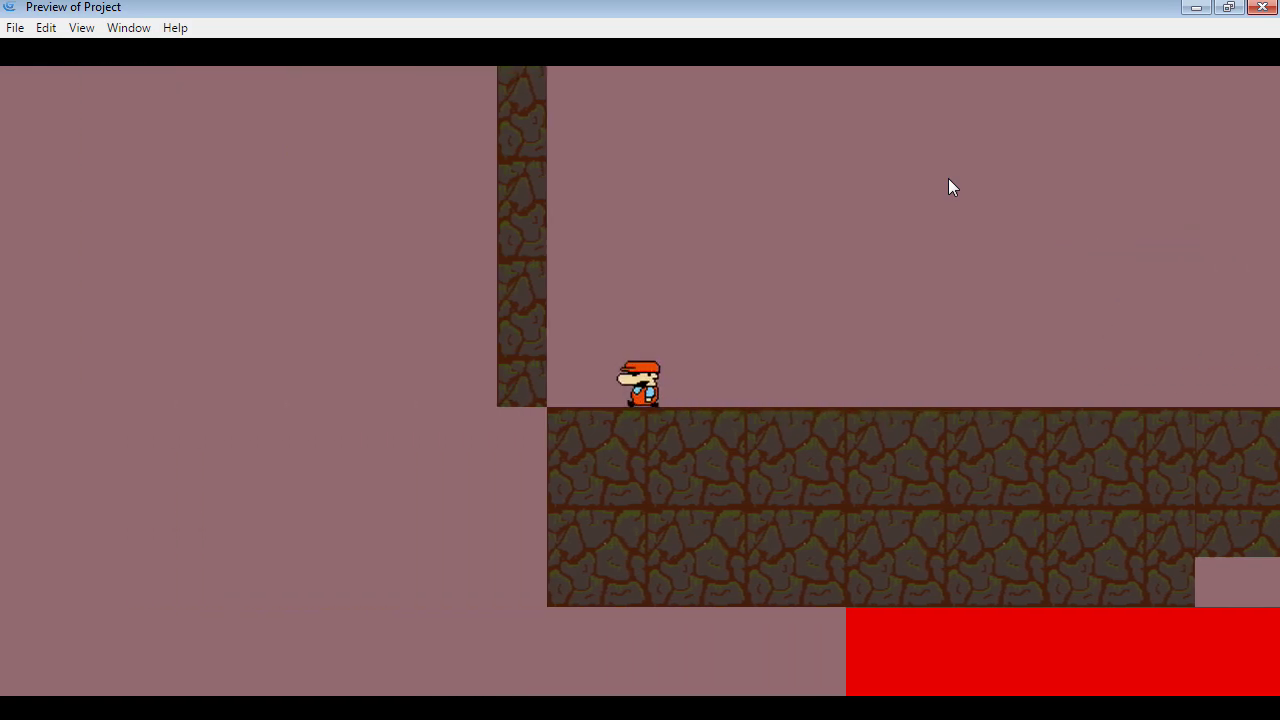
key("Right")
key("Right")
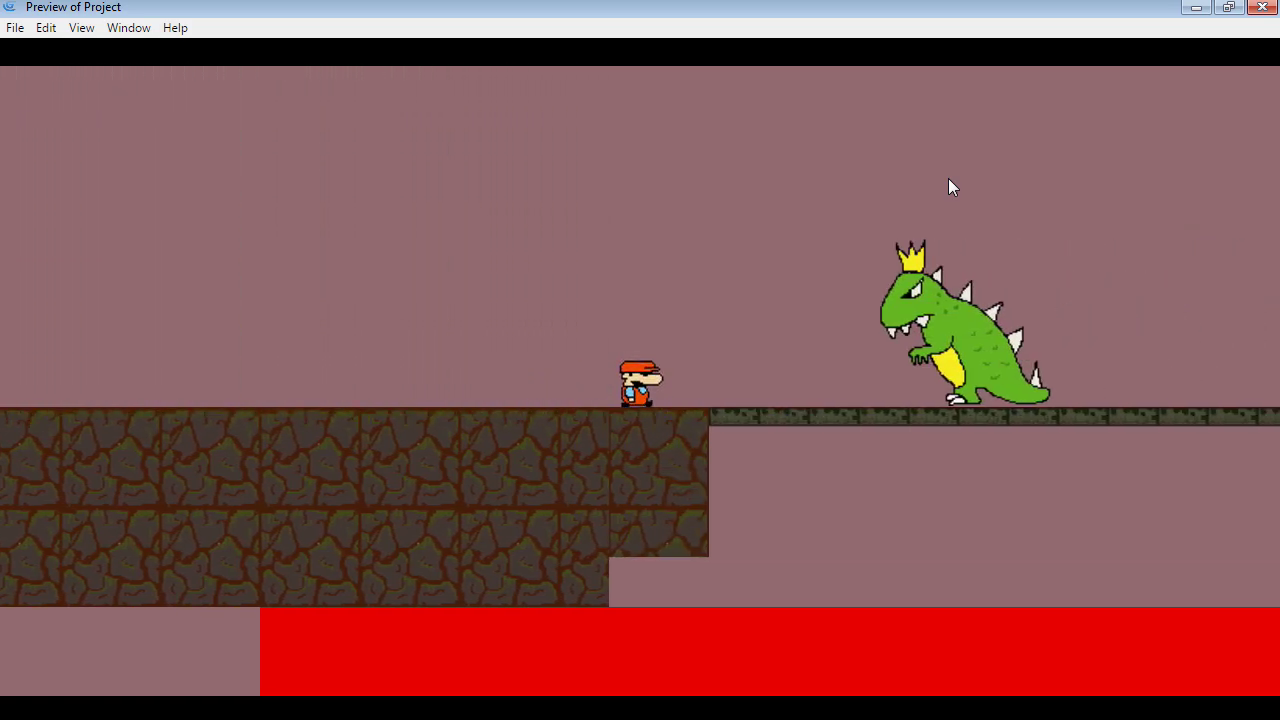
key("Right")
key("Left")
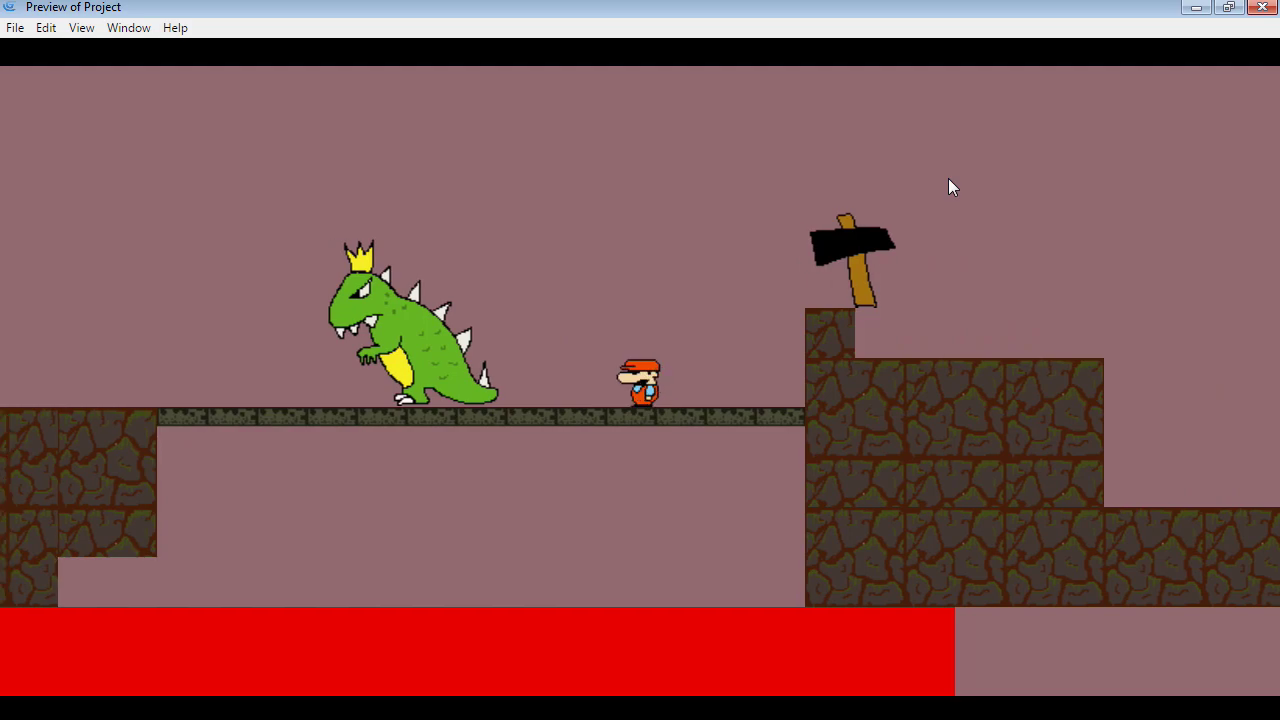
key("Right")
key("space")
key("Left")
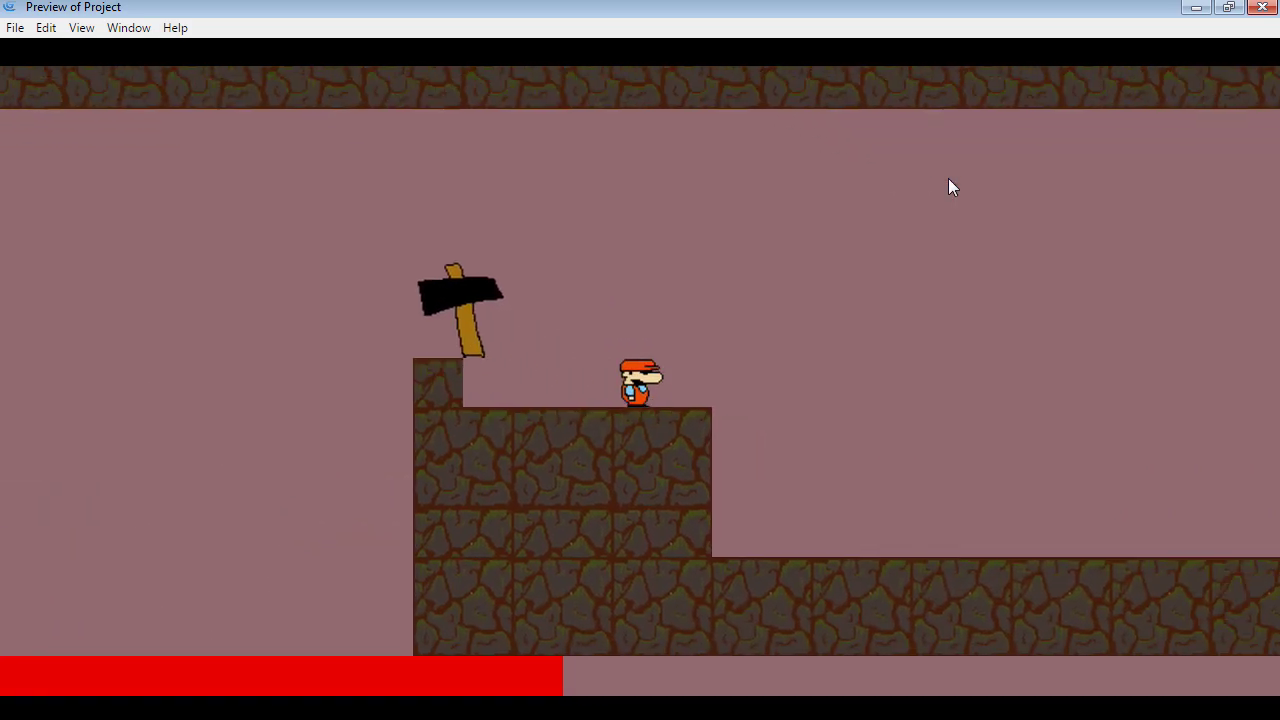
left_click(1262, 7)
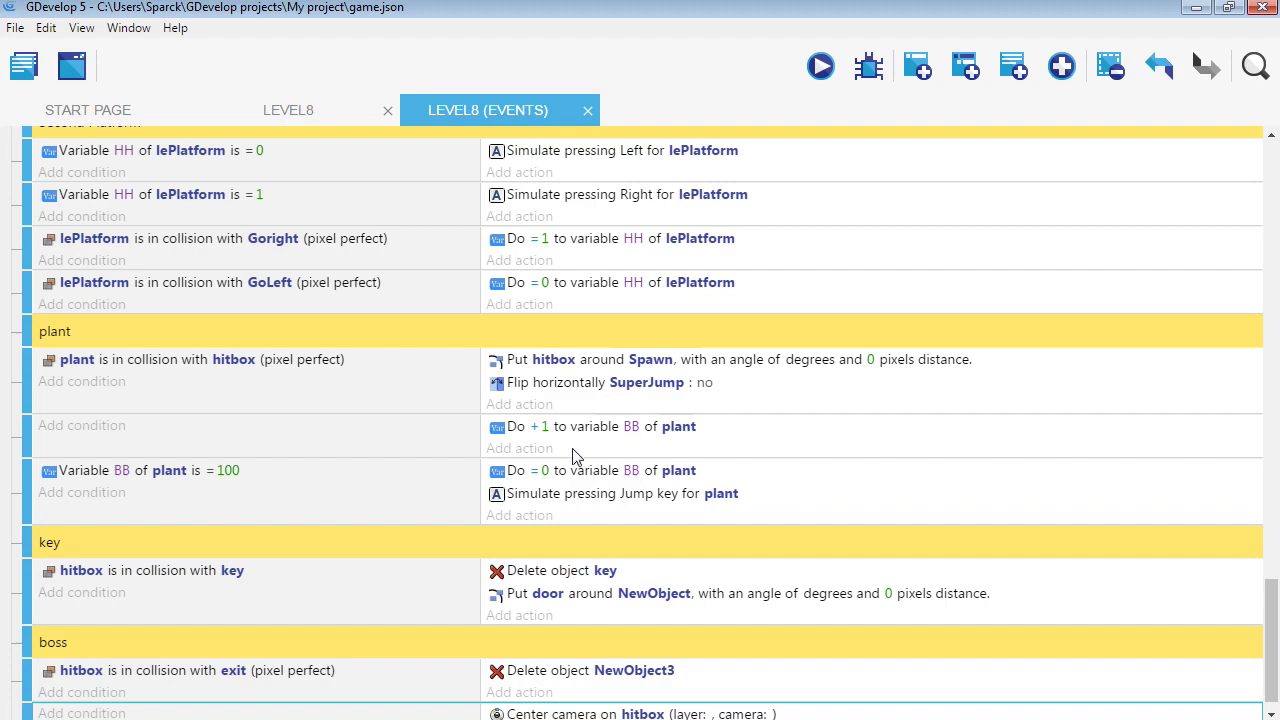
- Preview the level again and move the player into the dinosaur king to test the respawn collision event
scroll(380, 591, "down", 2)
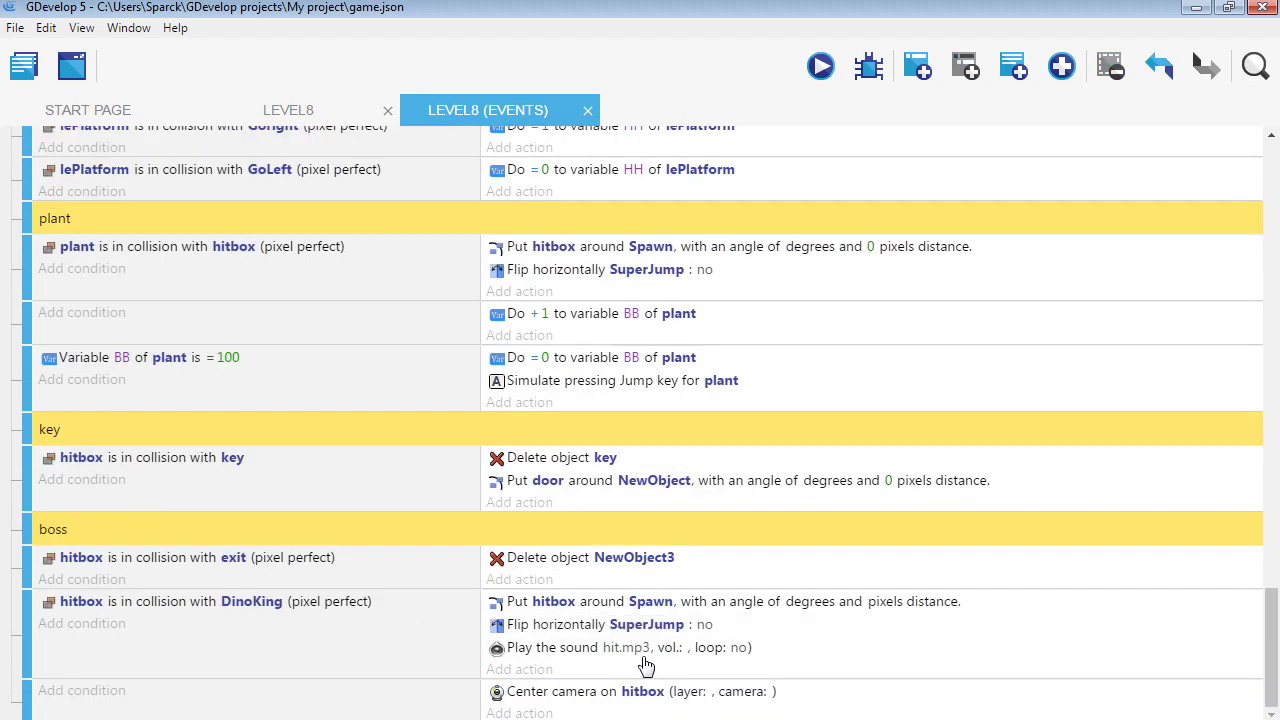
left_click(820, 66)
left_click(940, 176)
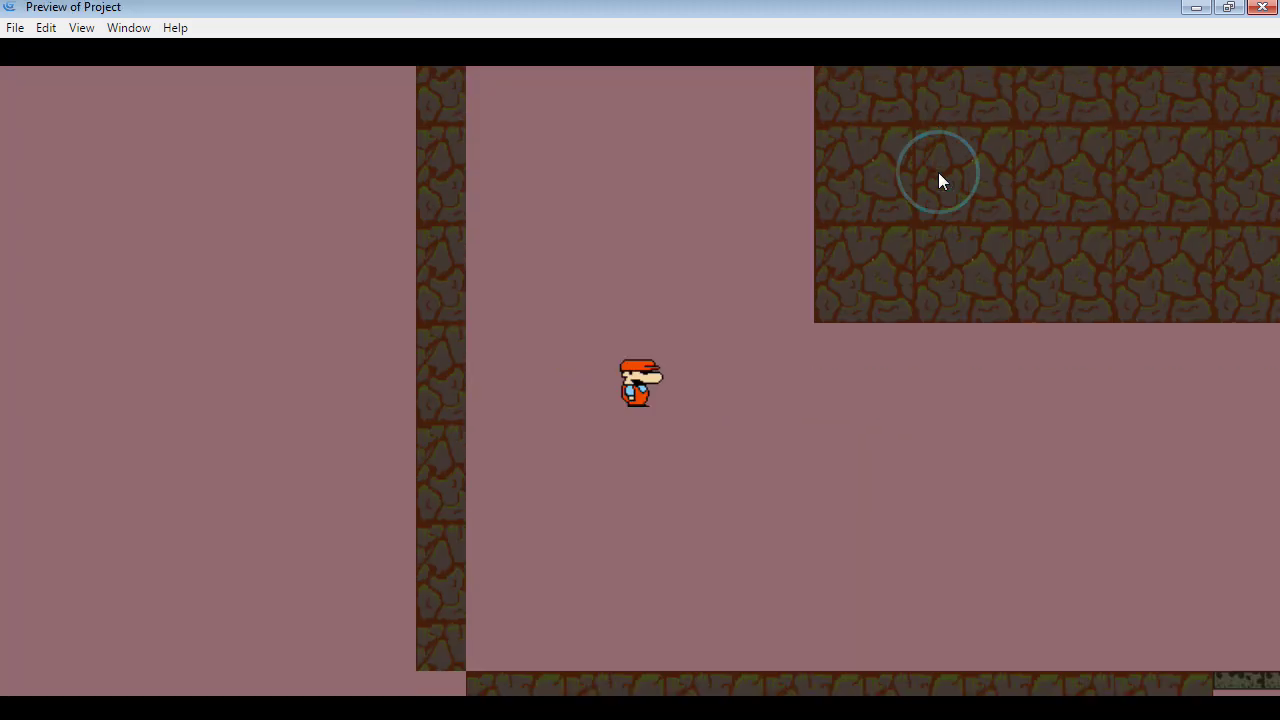
key("Right")
key("Right")
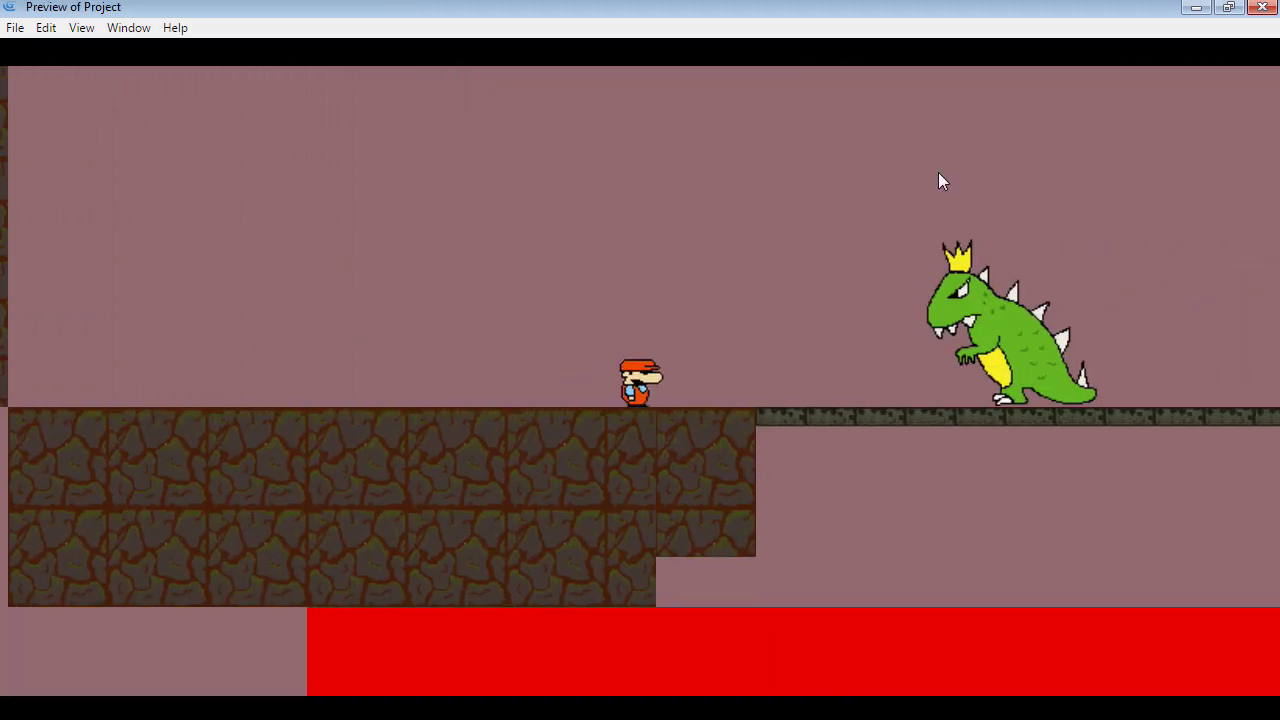
key("space")
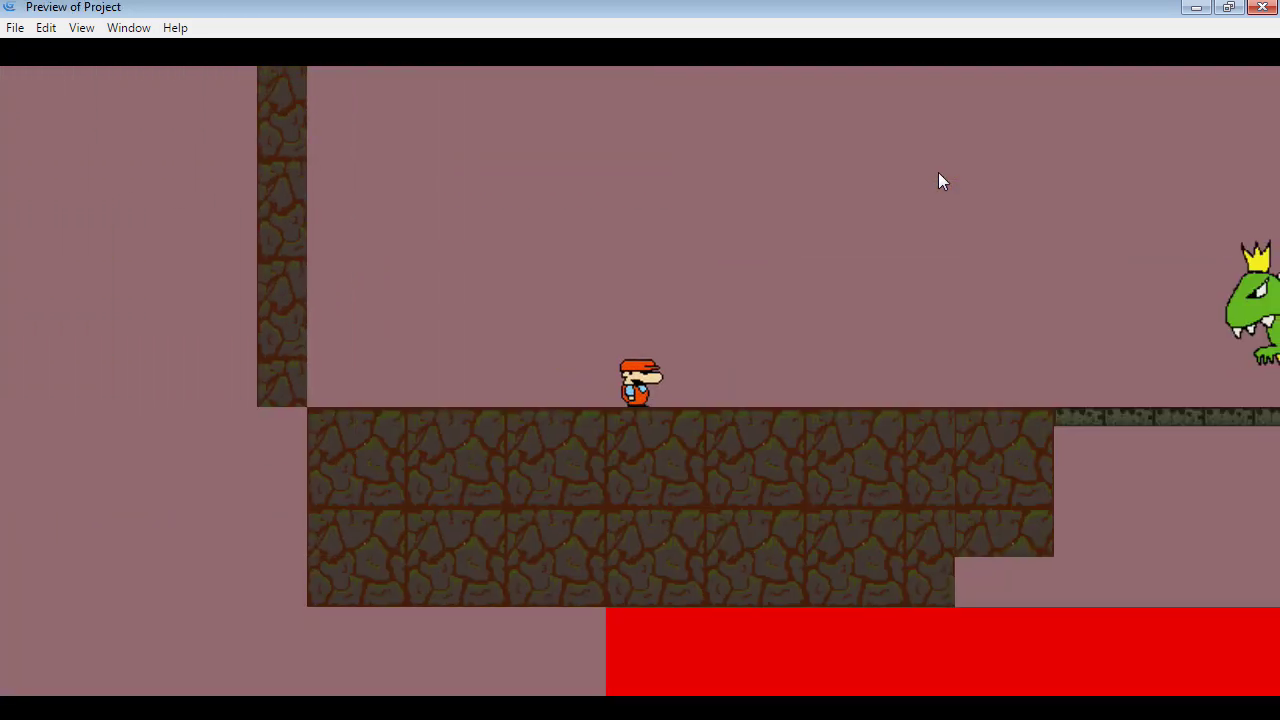
key("Right")
key("Up")
key("Left")
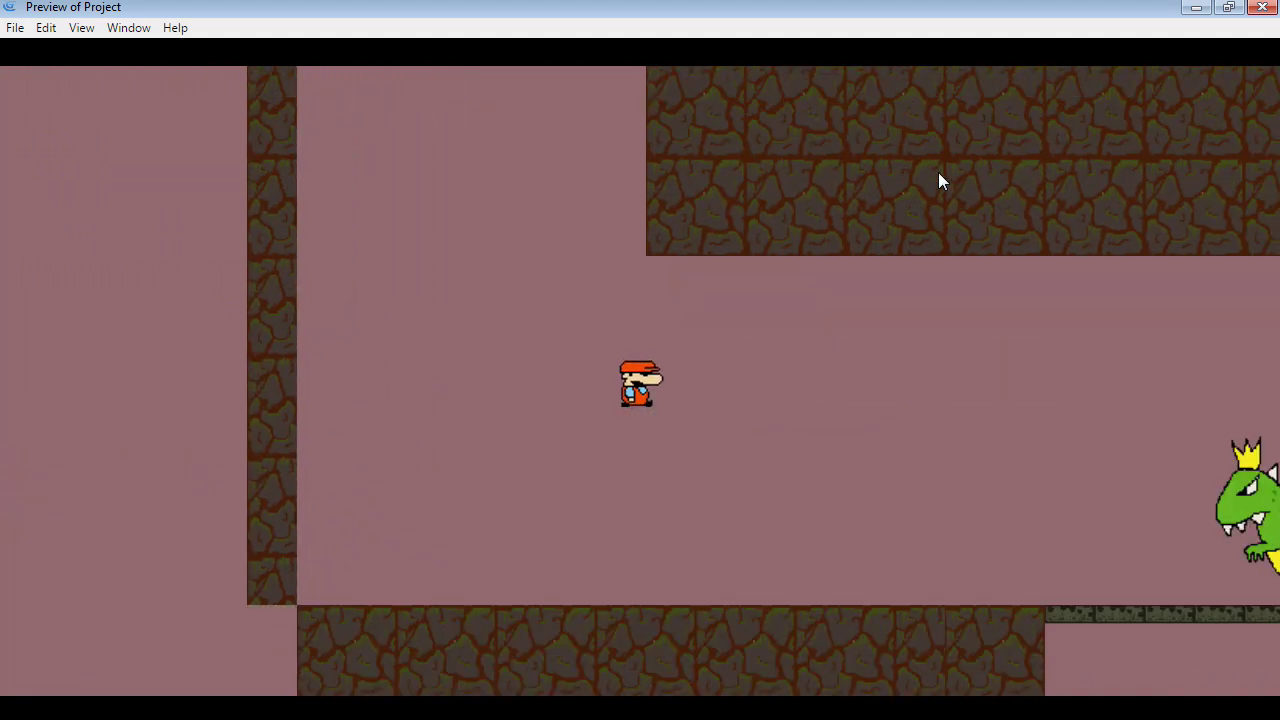
key("Right")
key("Left")
key("Right")
key("space")
key("space")
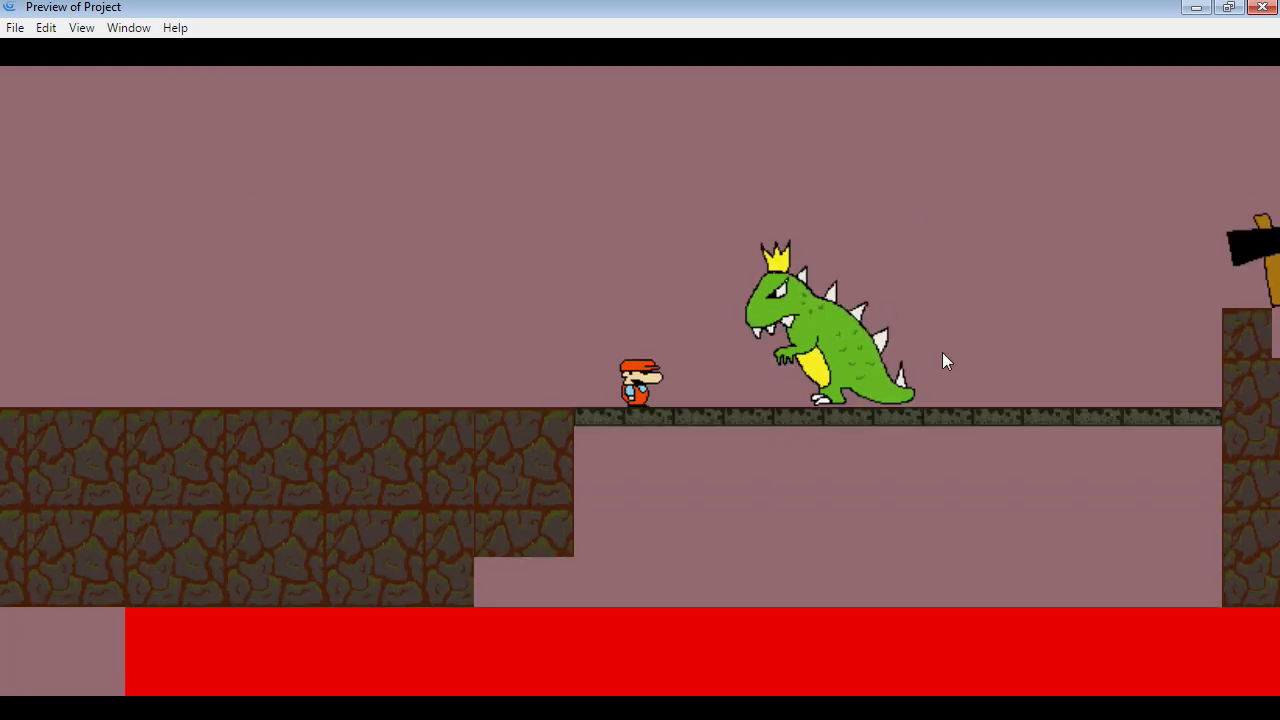
left_click(1262, 7)
- Add an object variable named DD to DinoKing and apply it
right_click(1236, 522)
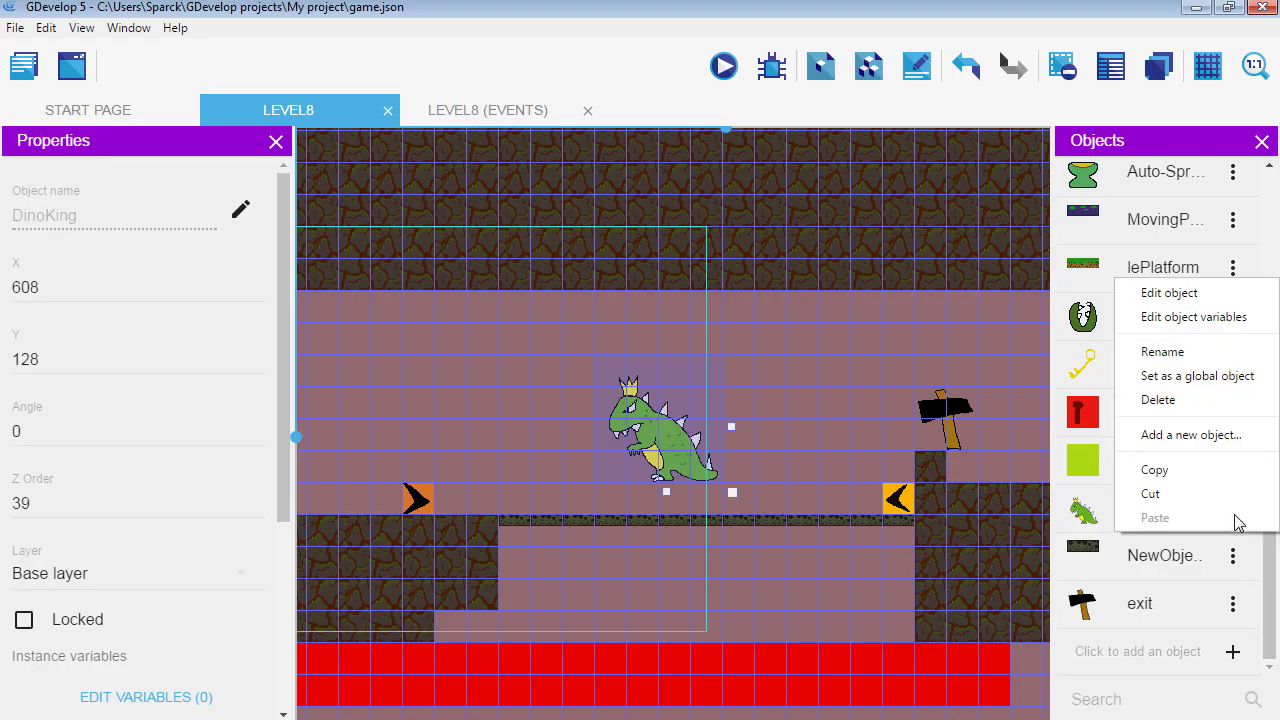
left_click(1205, 317)
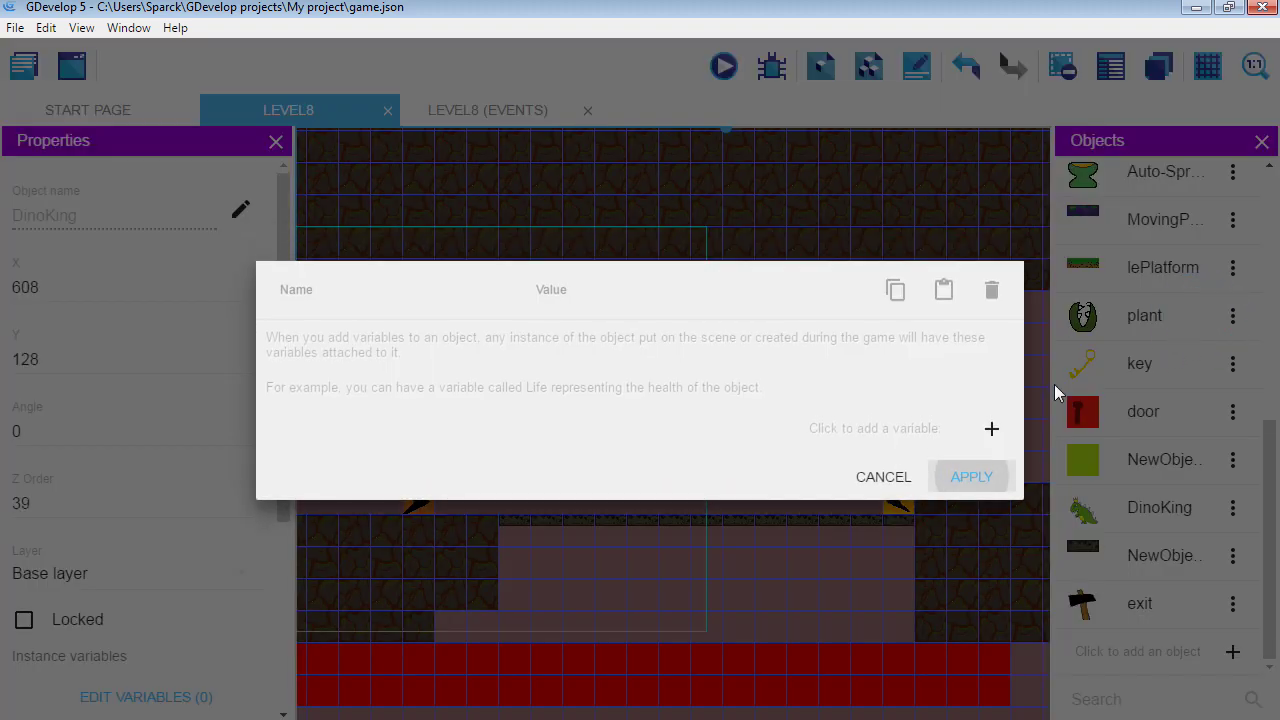
left_click(993, 429)
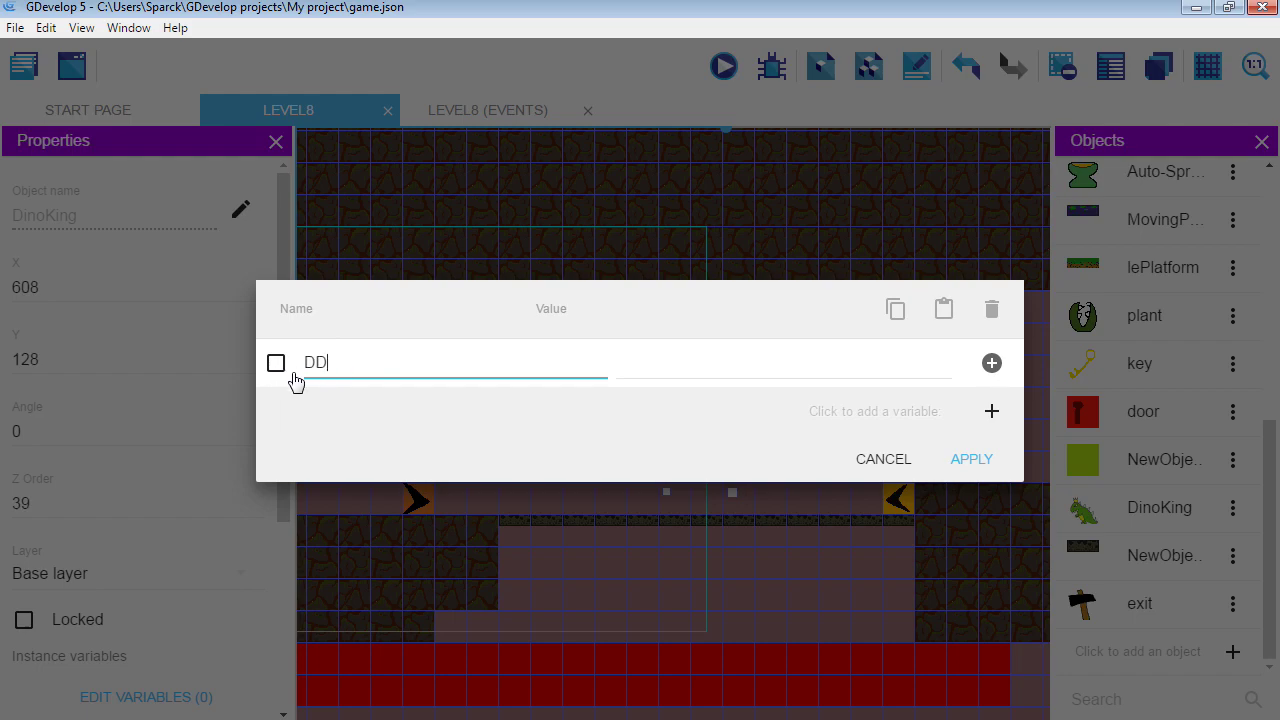
type("DD")
left_click(955, 466)
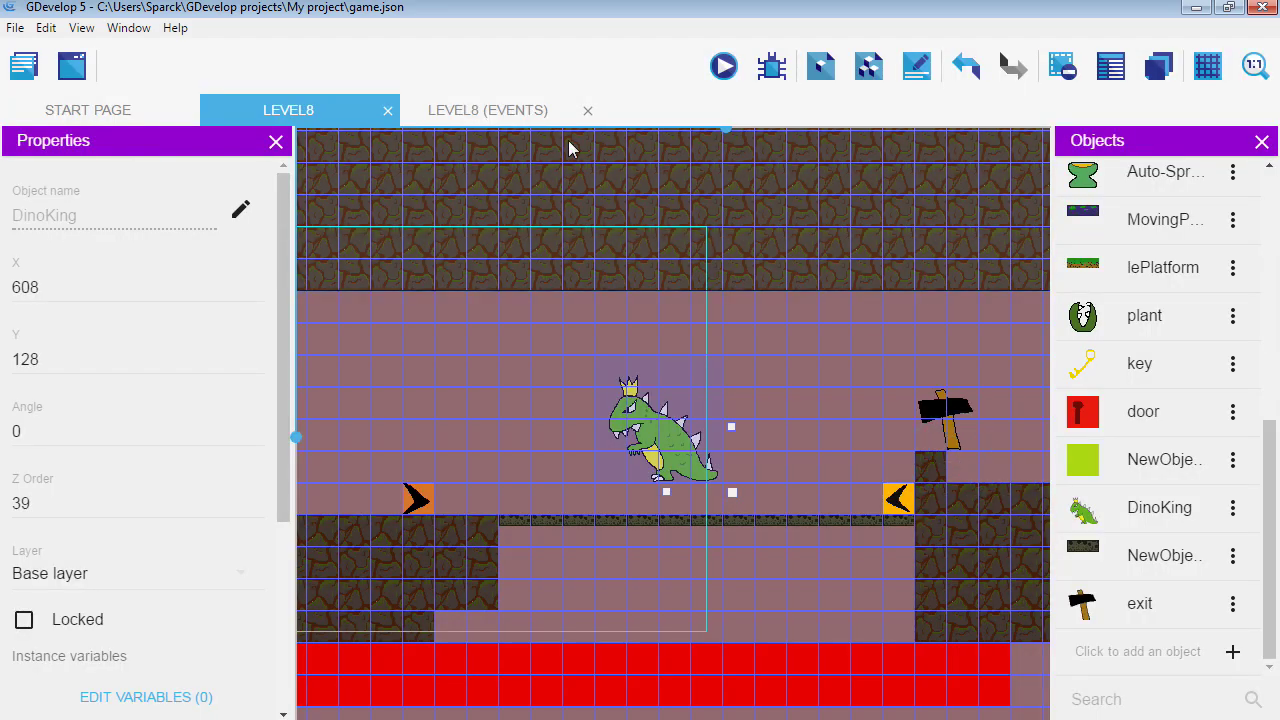
- Add an unconditional event in the boss section that adds 1 to variable DD of DinoKing
left_click(517, 118)
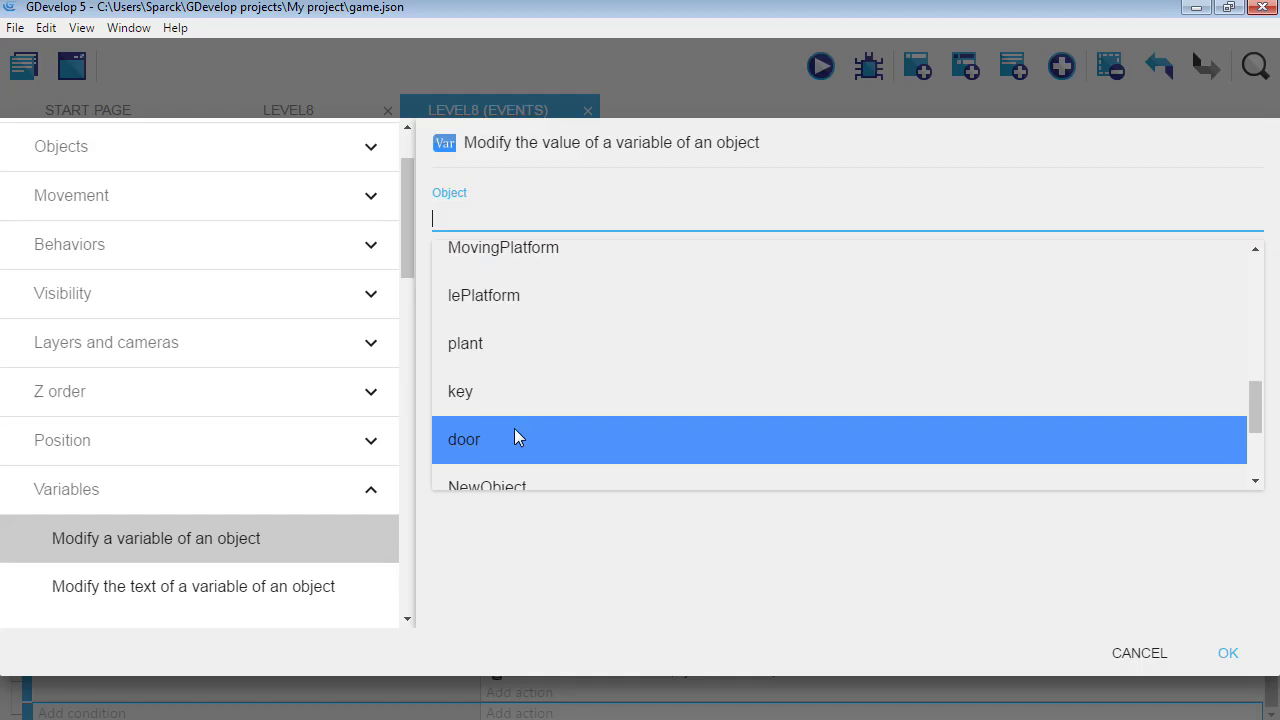
scroll(517, 437, "down", 2)
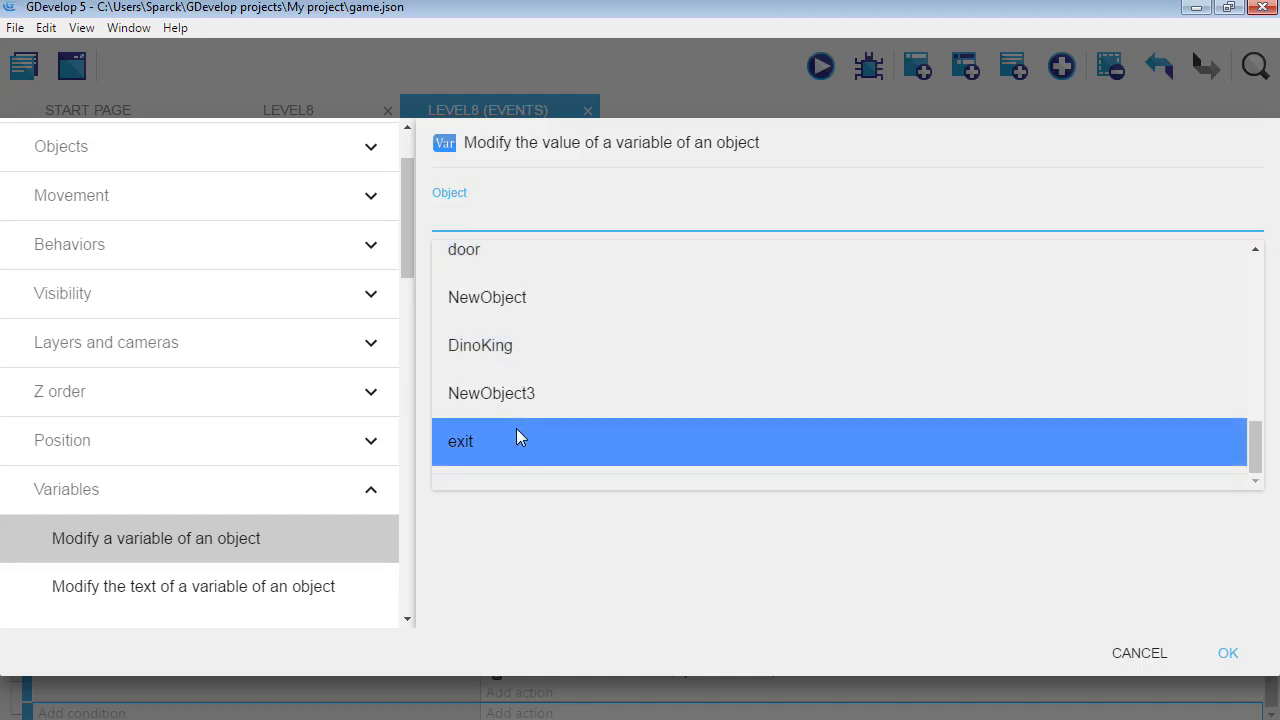
left_click(514, 346)
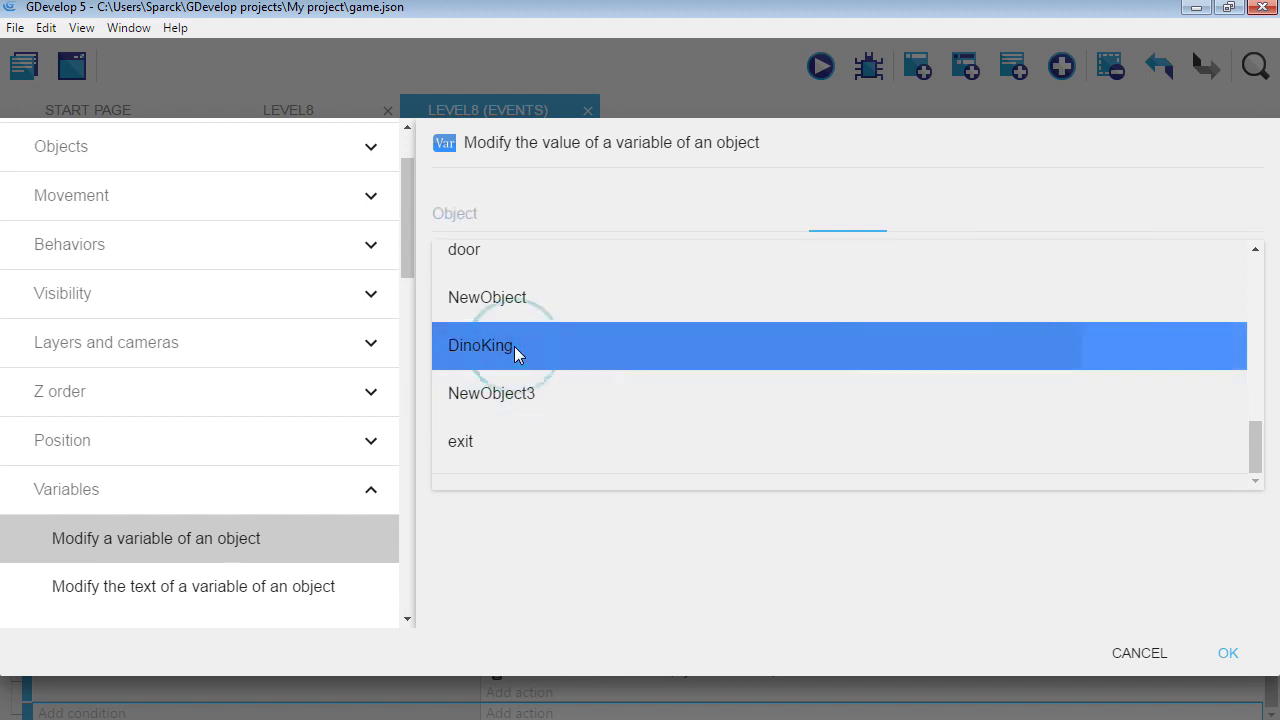
left_click(514, 298)
left_click(491, 346)
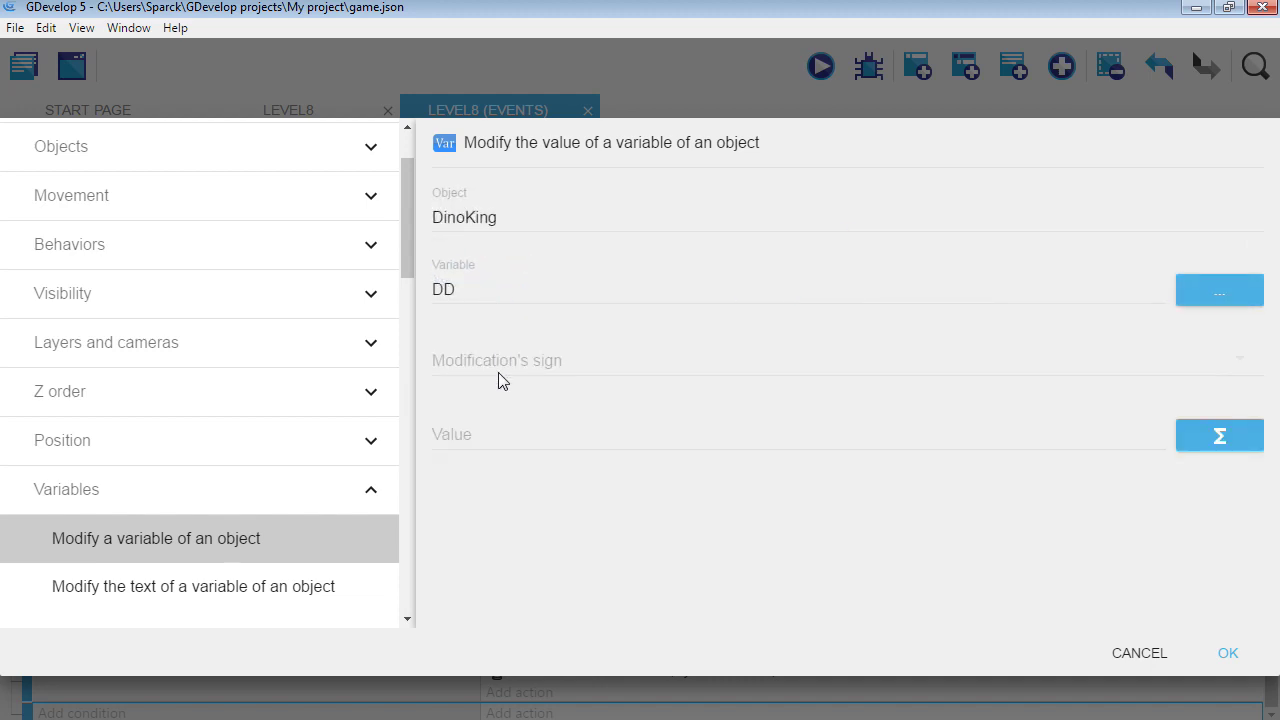
left_click(502, 371)
left_click(506, 426)
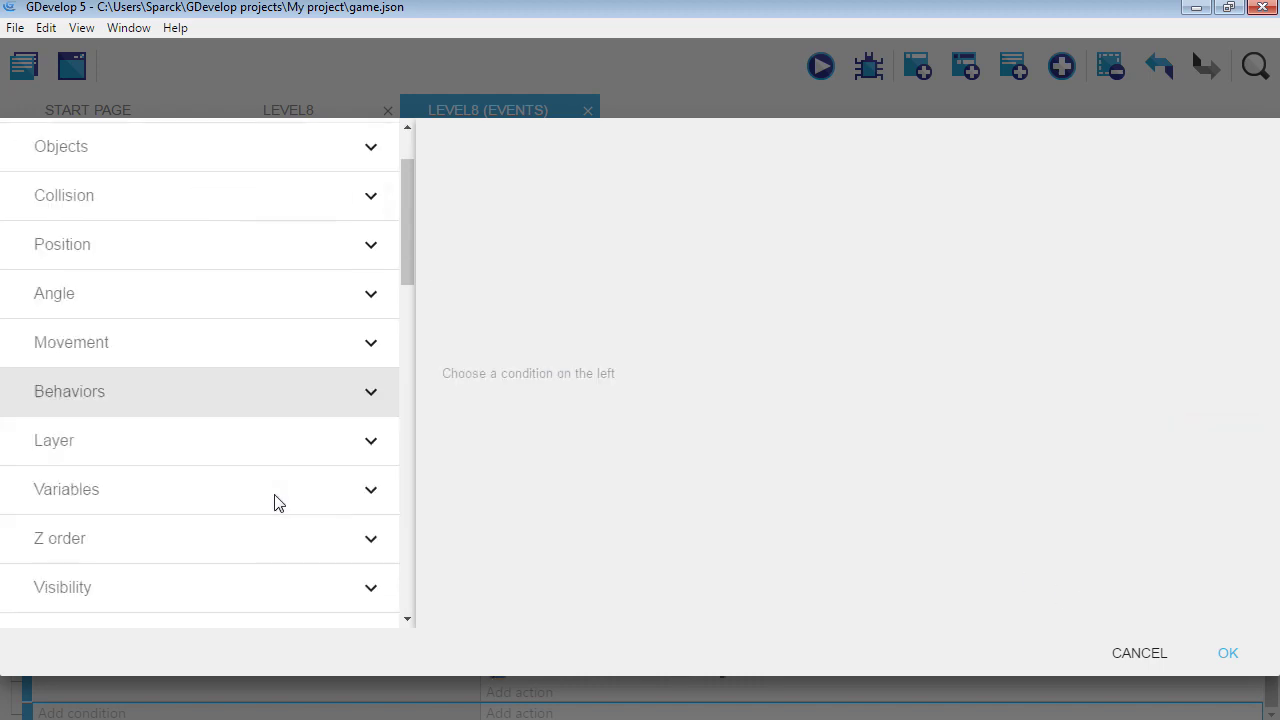
- Add a boss event with the condition that variable DD of DinoKing is equal to 200
scroll(285, 470, "down", 2)
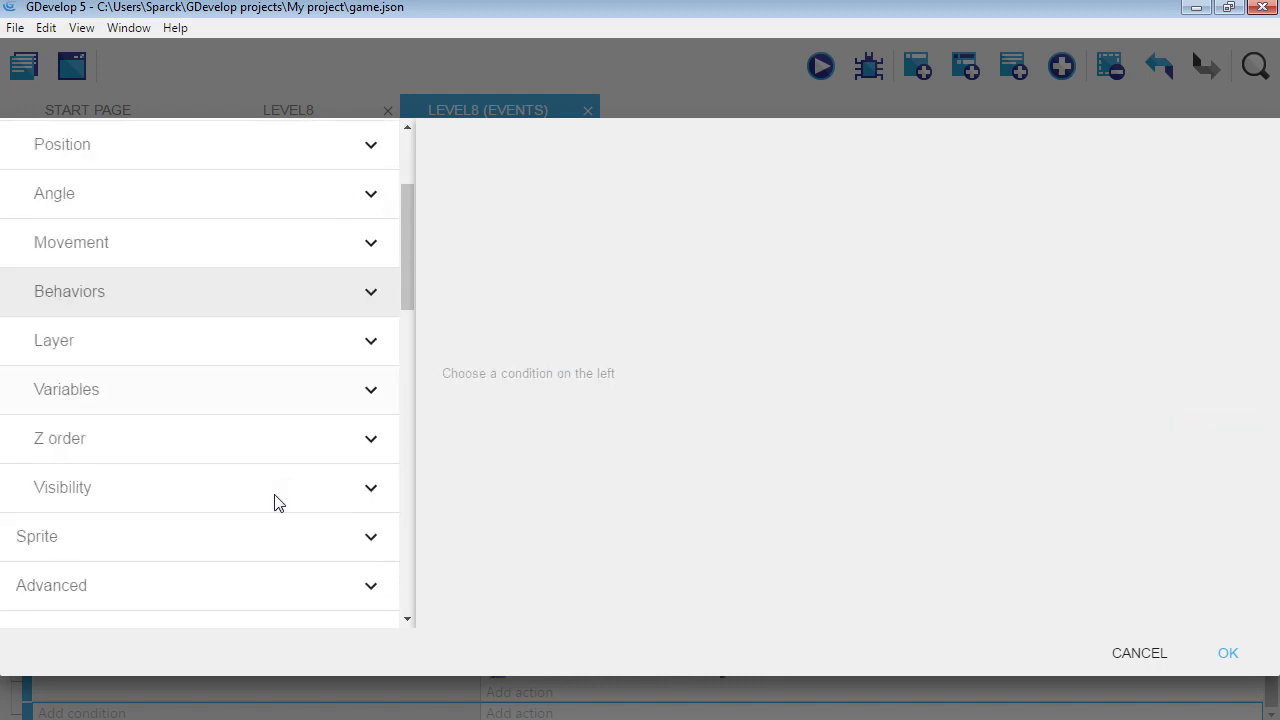
left_click(303, 395)
left_click(262, 491)
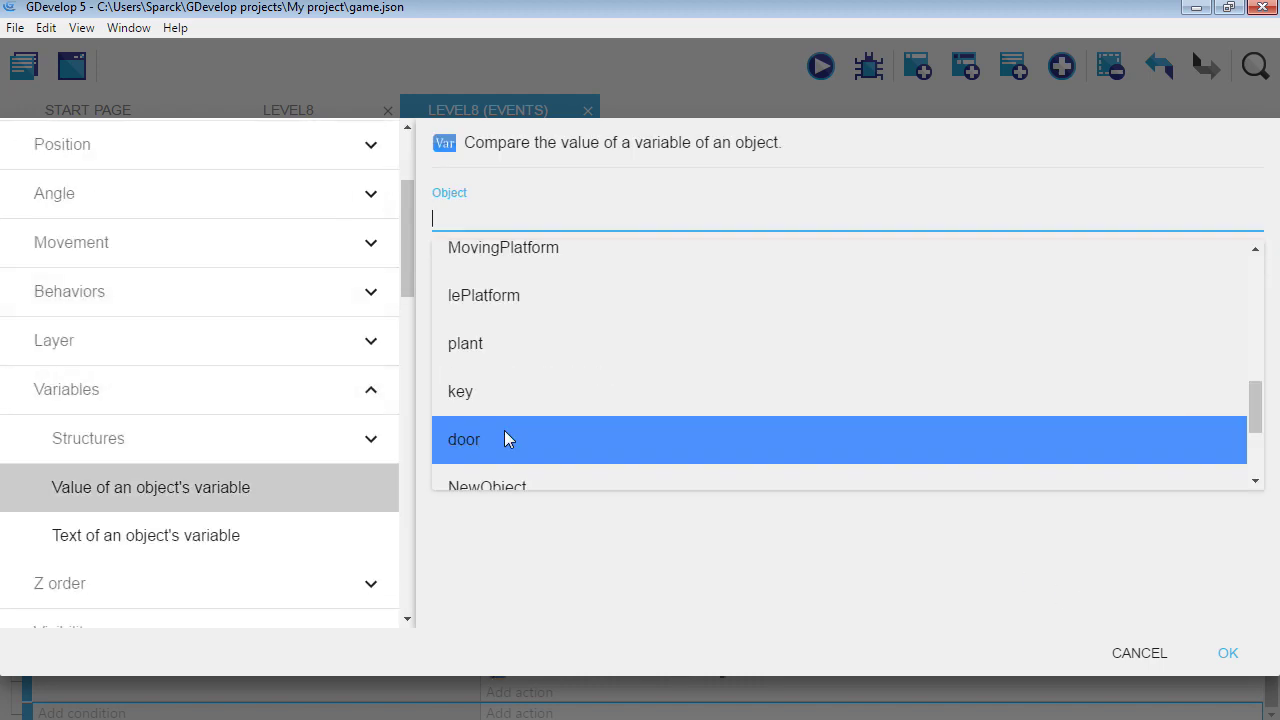
scroll(509, 423, "down", 3)
left_click(521, 346)
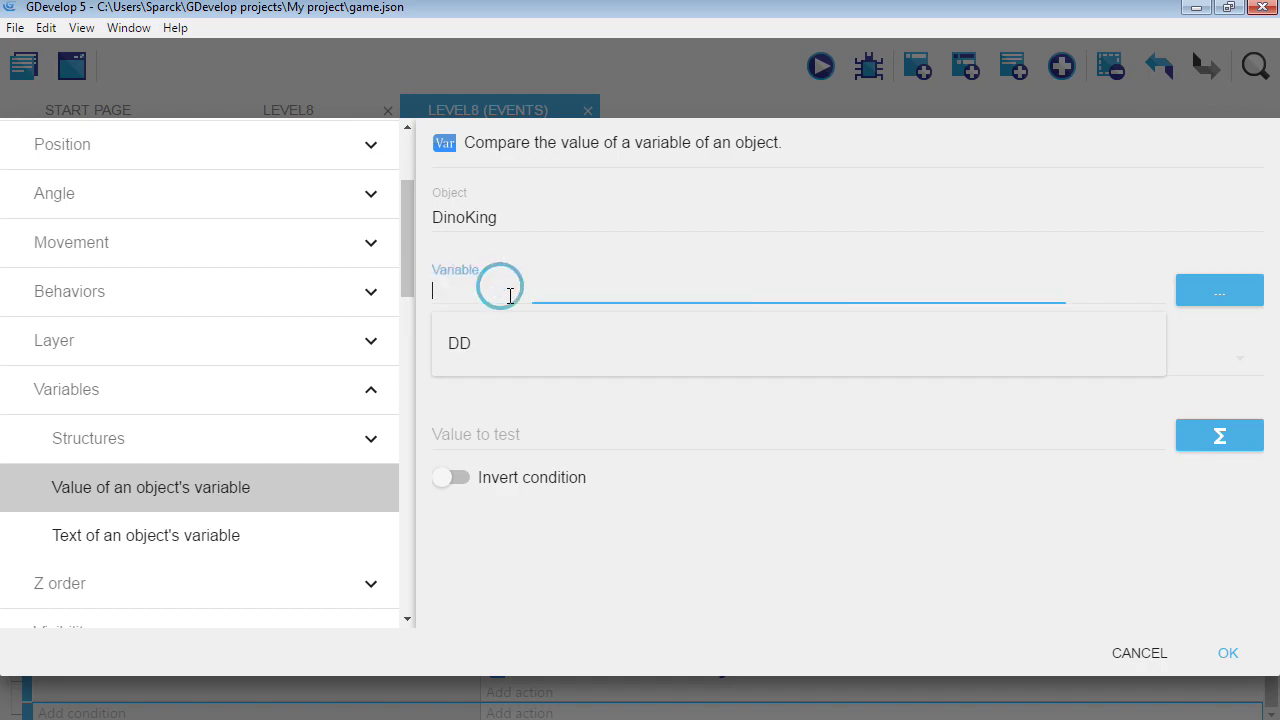
left_click(500, 348)
left_click(505, 357)
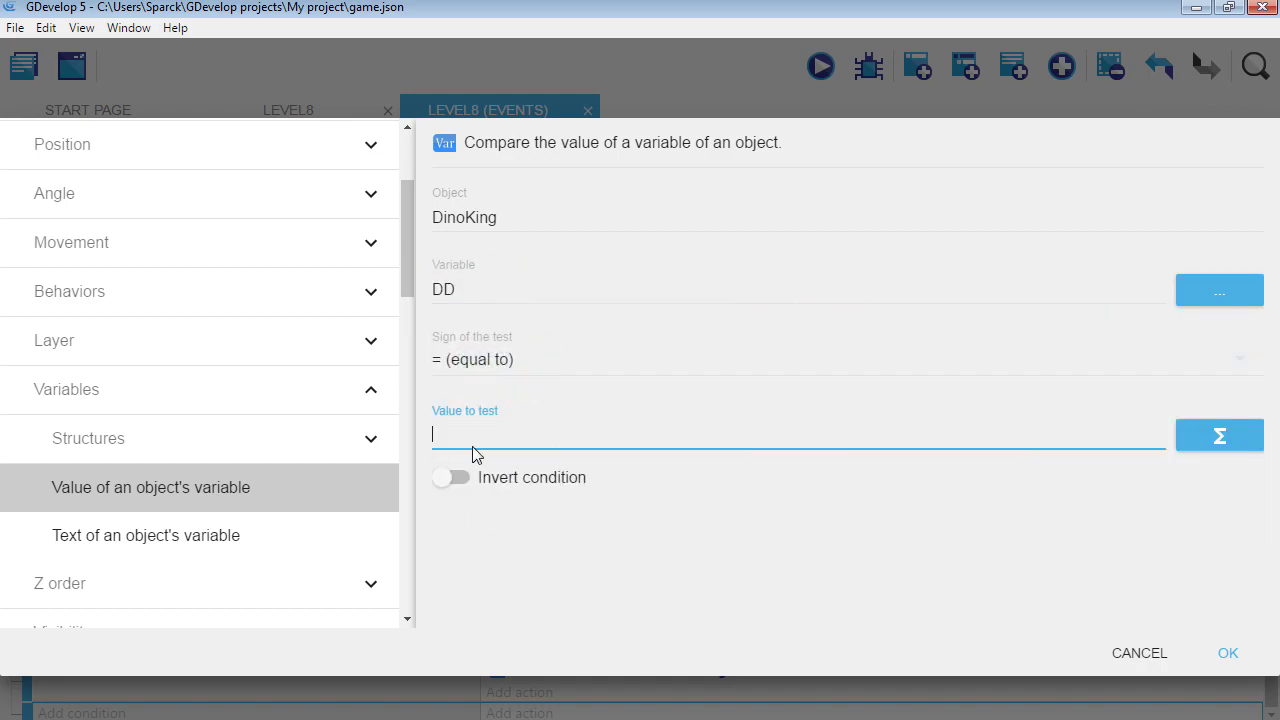
type("200")
key("Return")
- Give the DD = 200 event actions that simulate DinoKing's jump key press and set its variable DD to 0
left_click(540, 692)
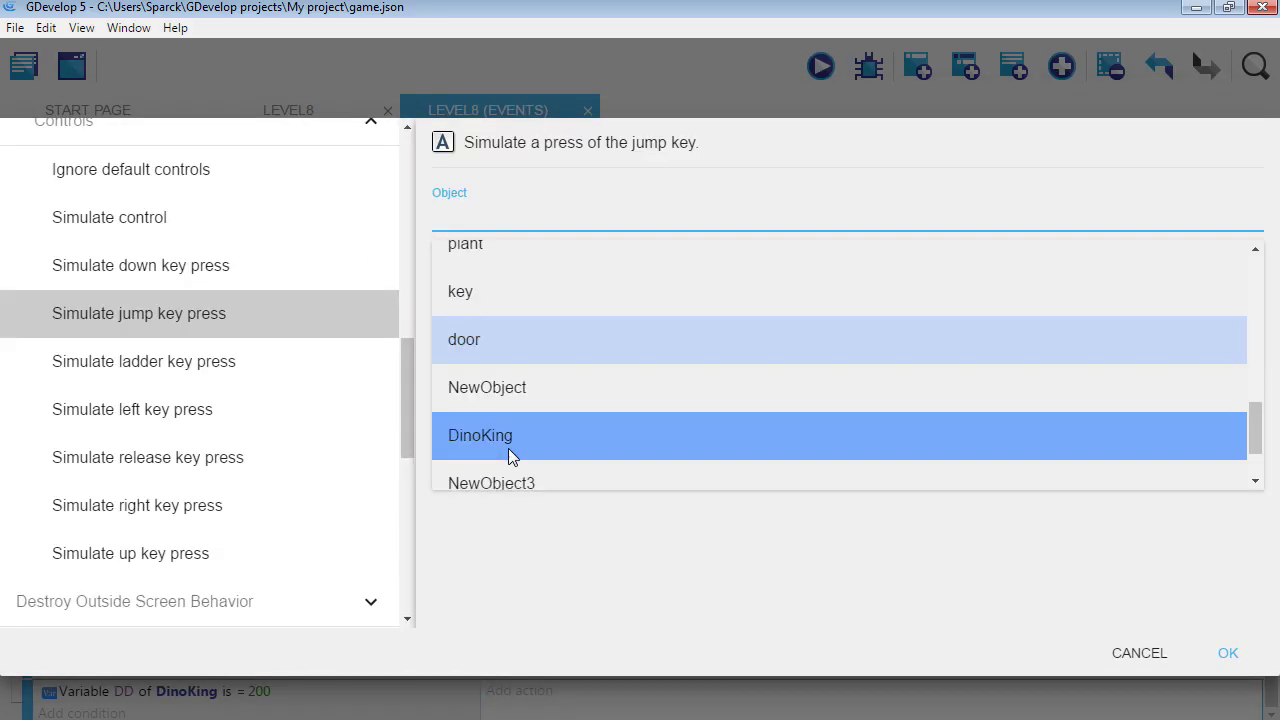
left_click(521, 443)
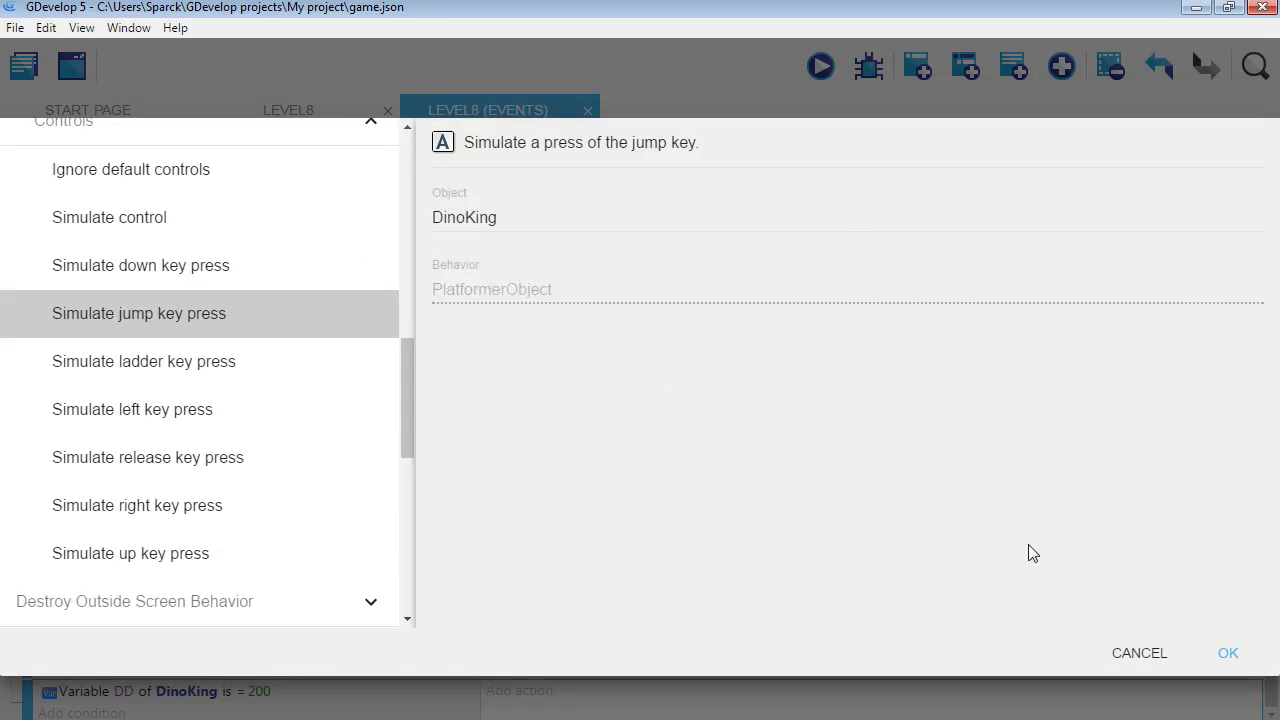
left_click(1228, 651)
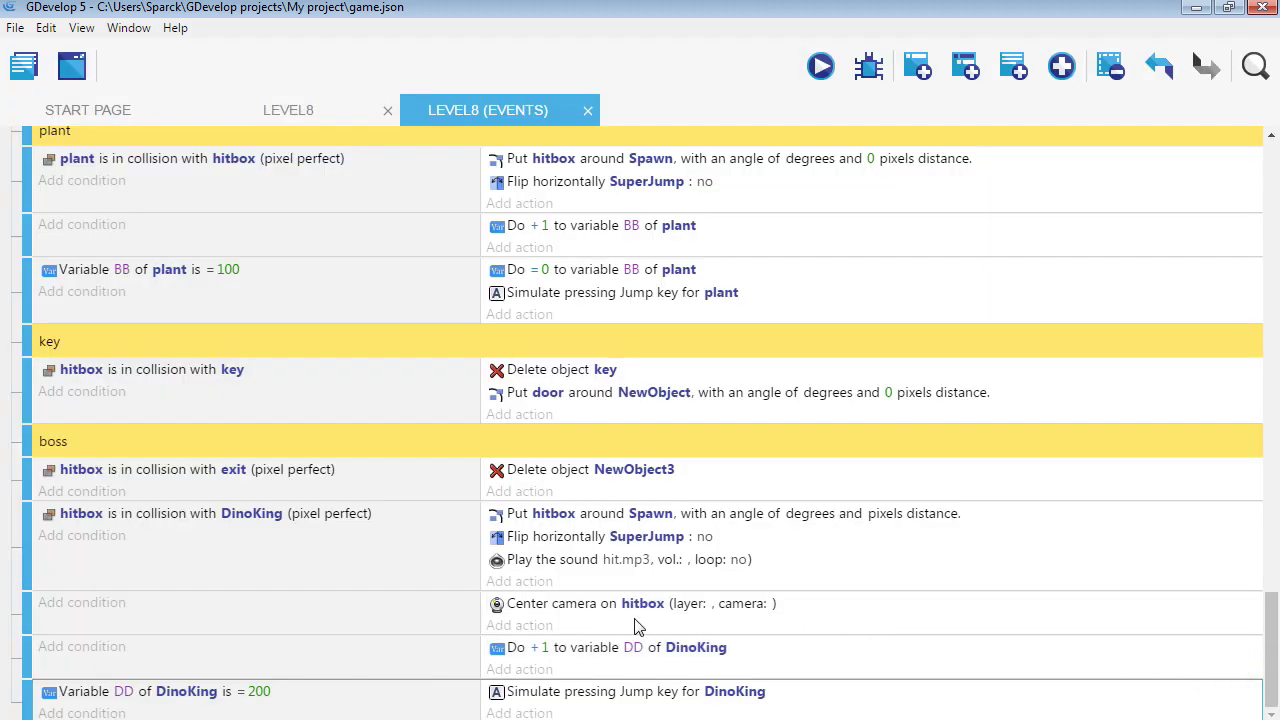
left_click(547, 711)
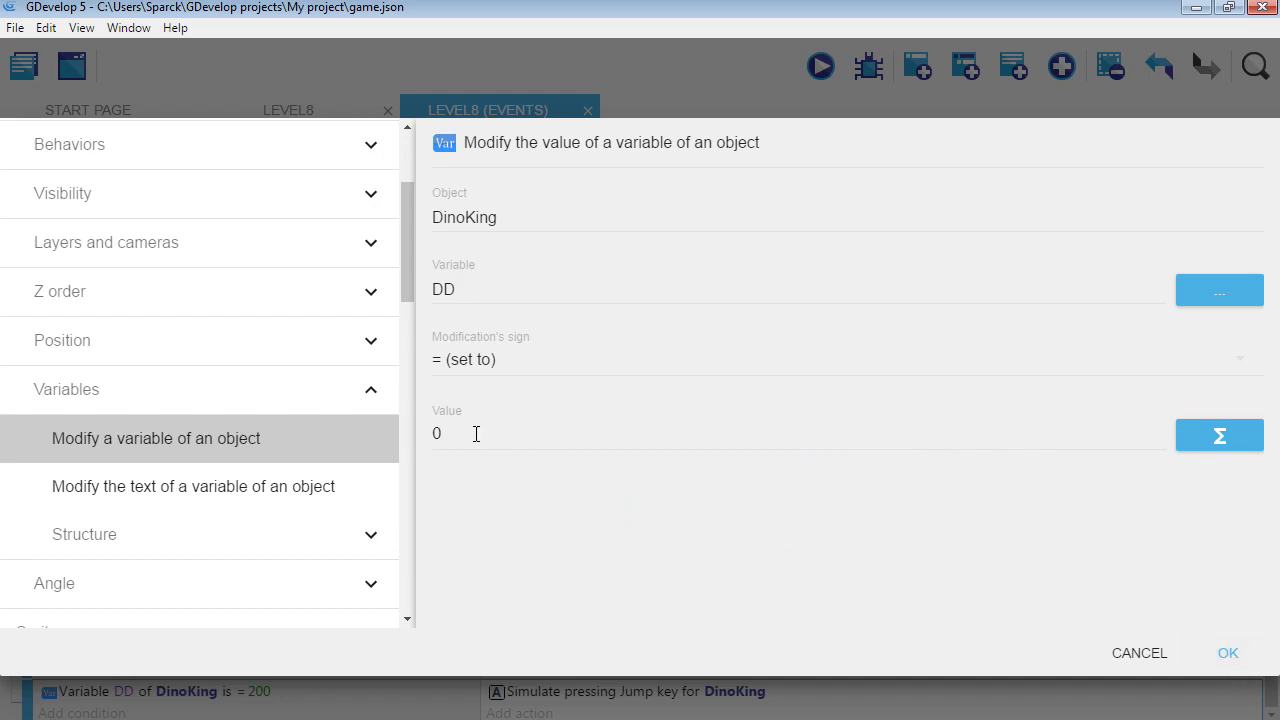
left_click(1226, 654)
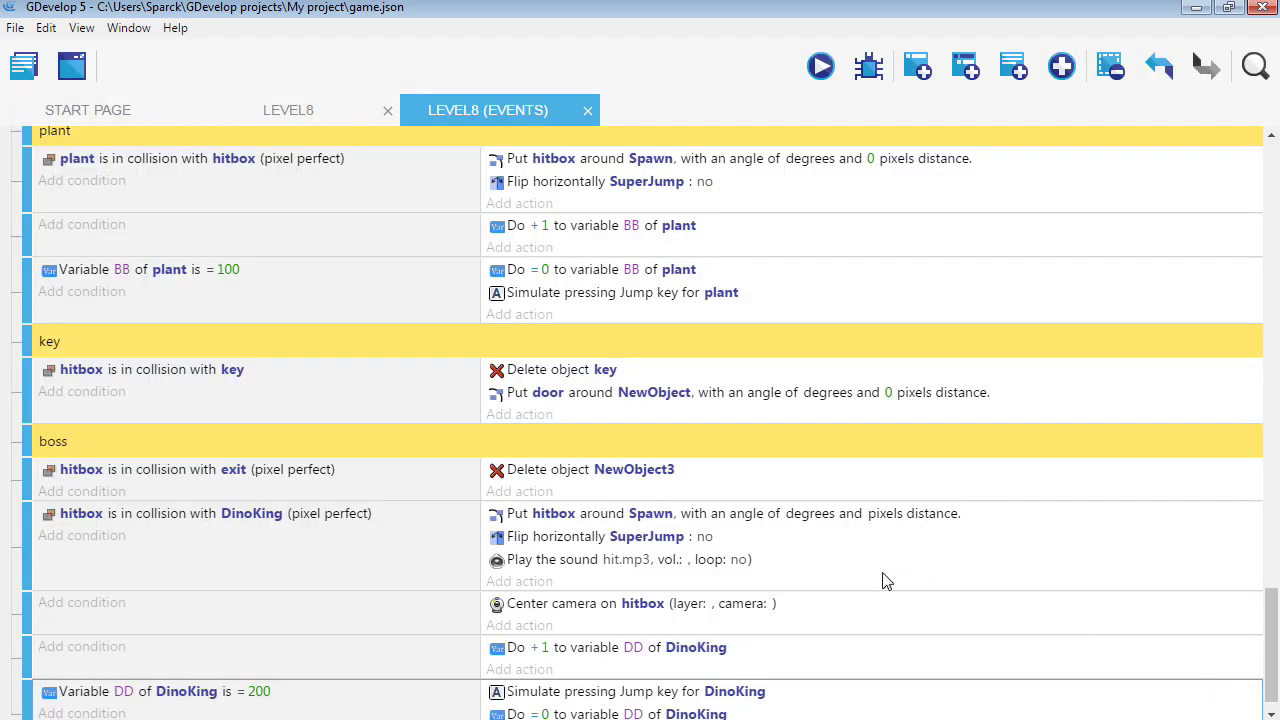
- Preview the level in a maximized window and bring the player near the dinosaur king to check its timed jump
left_click(820, 67)
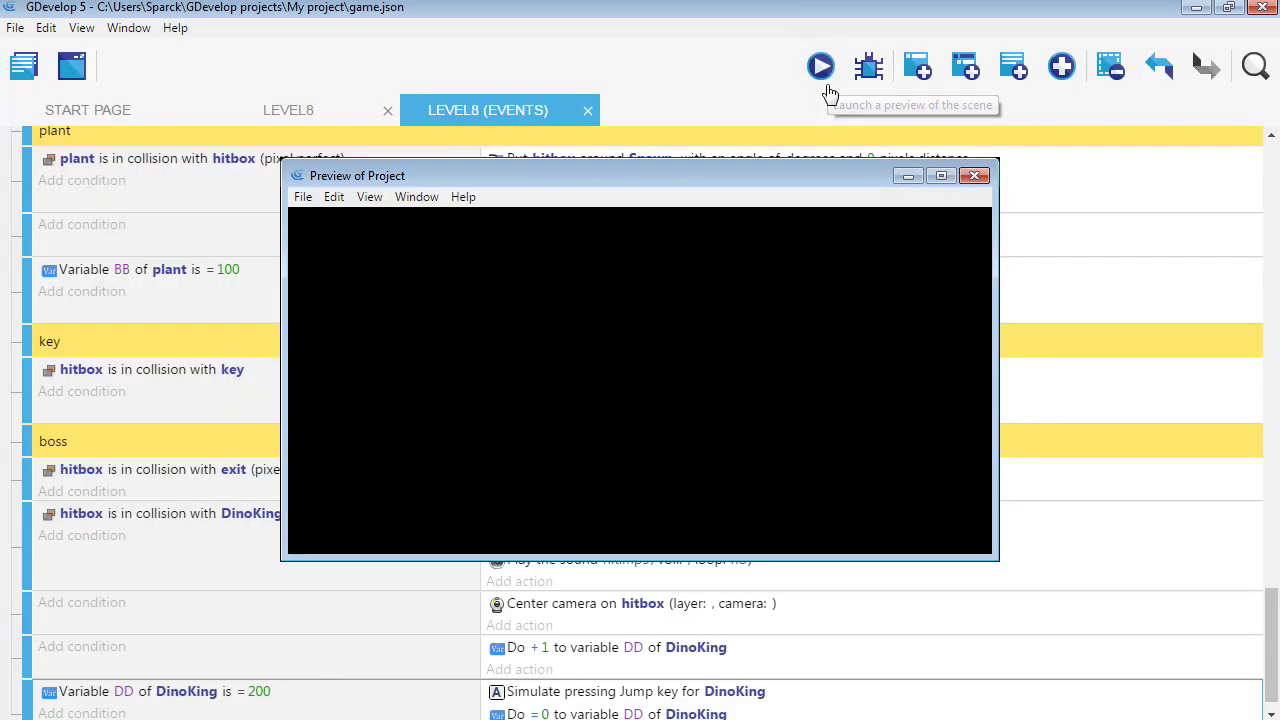
left_click(942, 176)
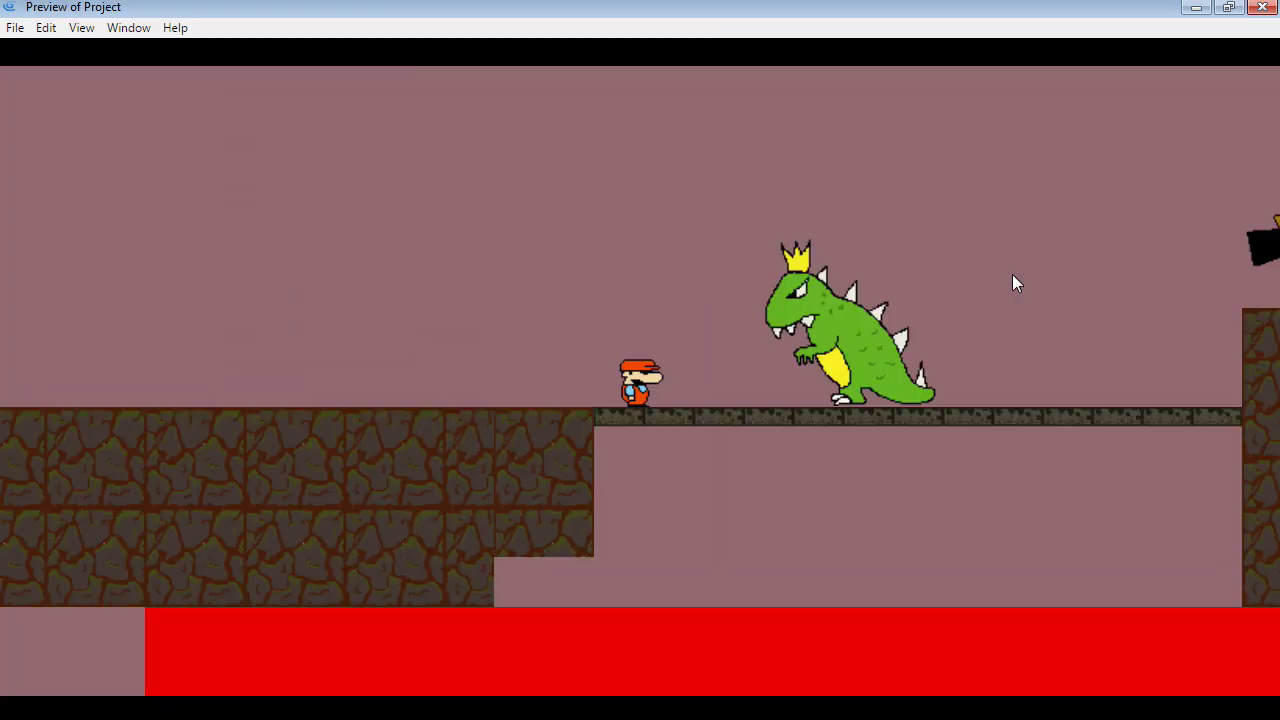
key("Right")
key("Right")
key("space")
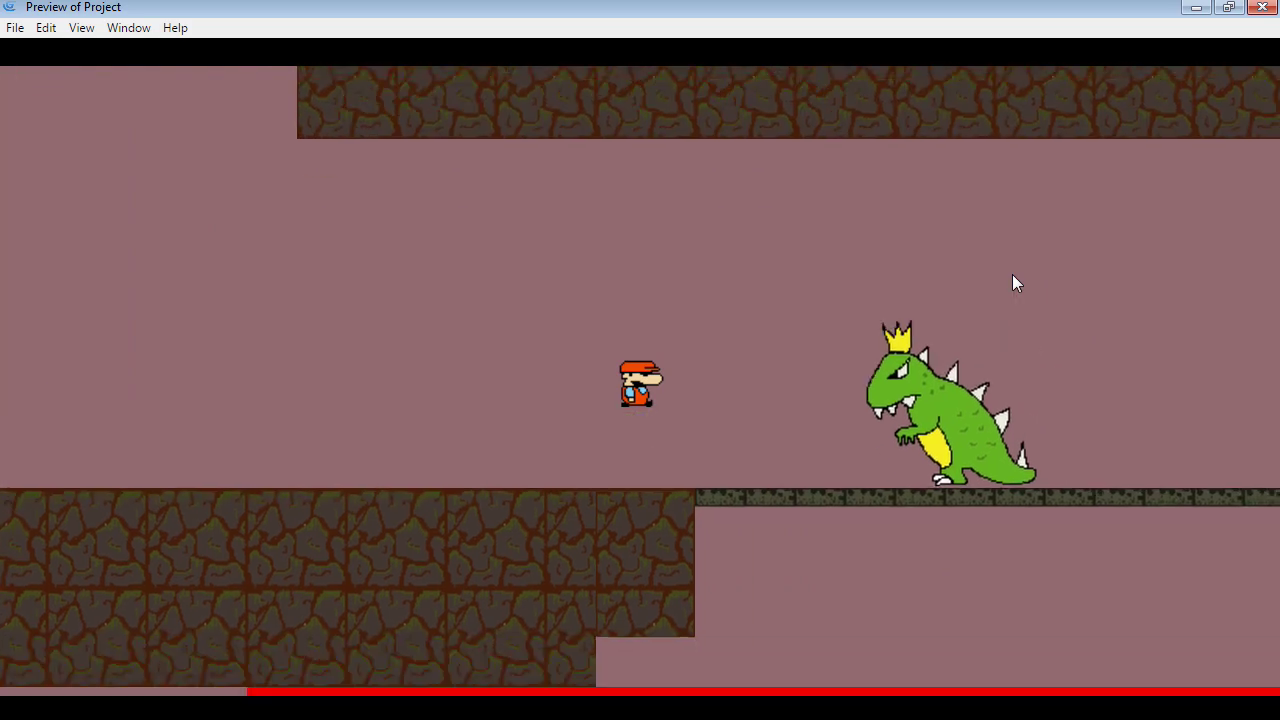
key("Right")
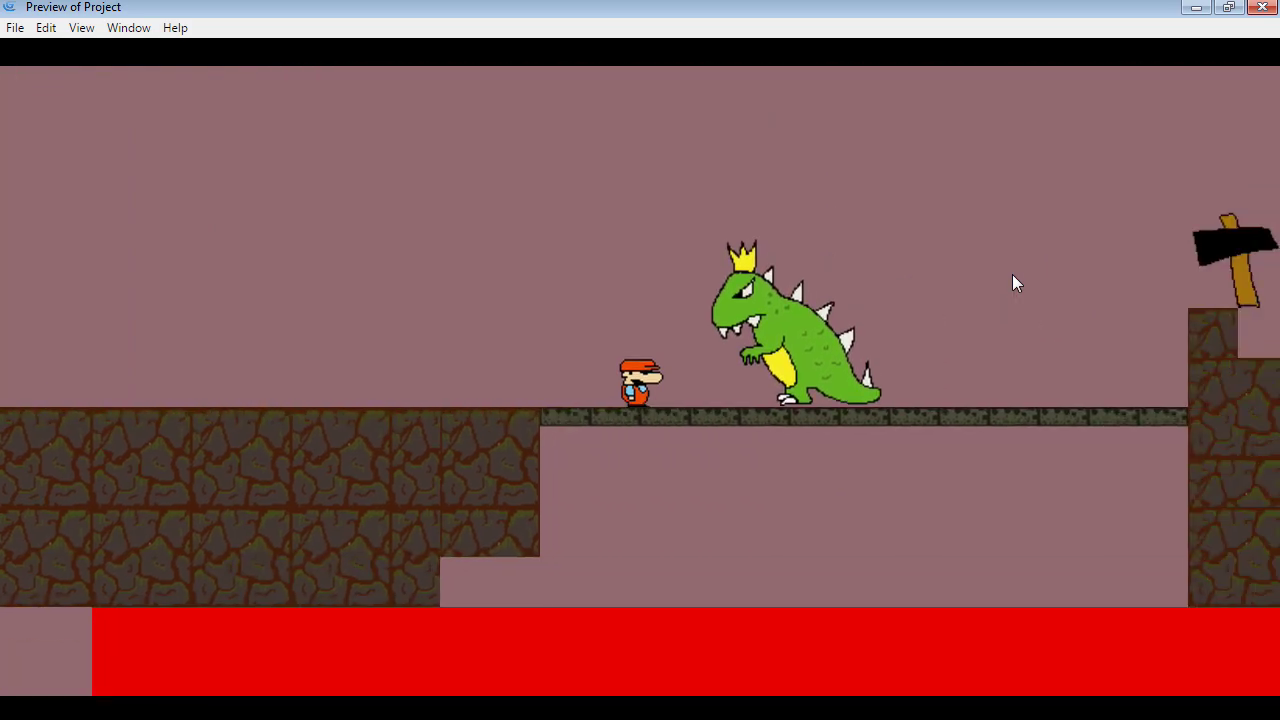
key("Left")
key("Right")
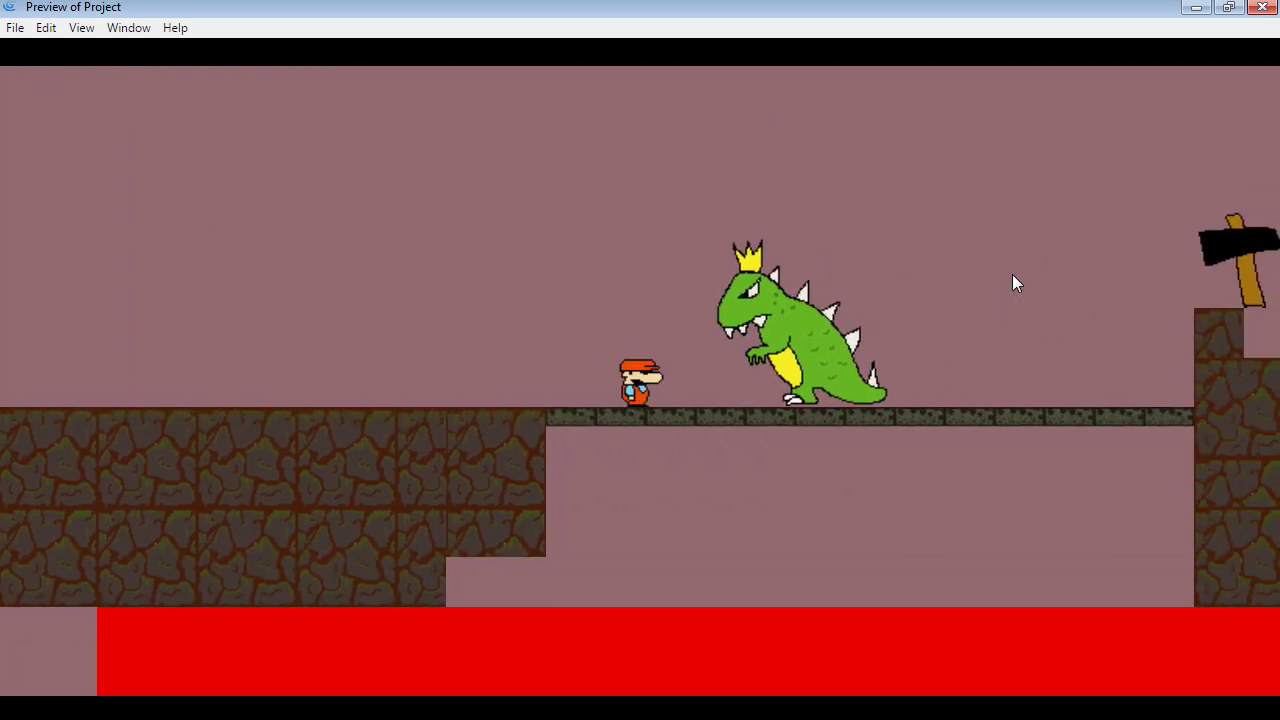
key("Left")
key("Right")
key("Right")
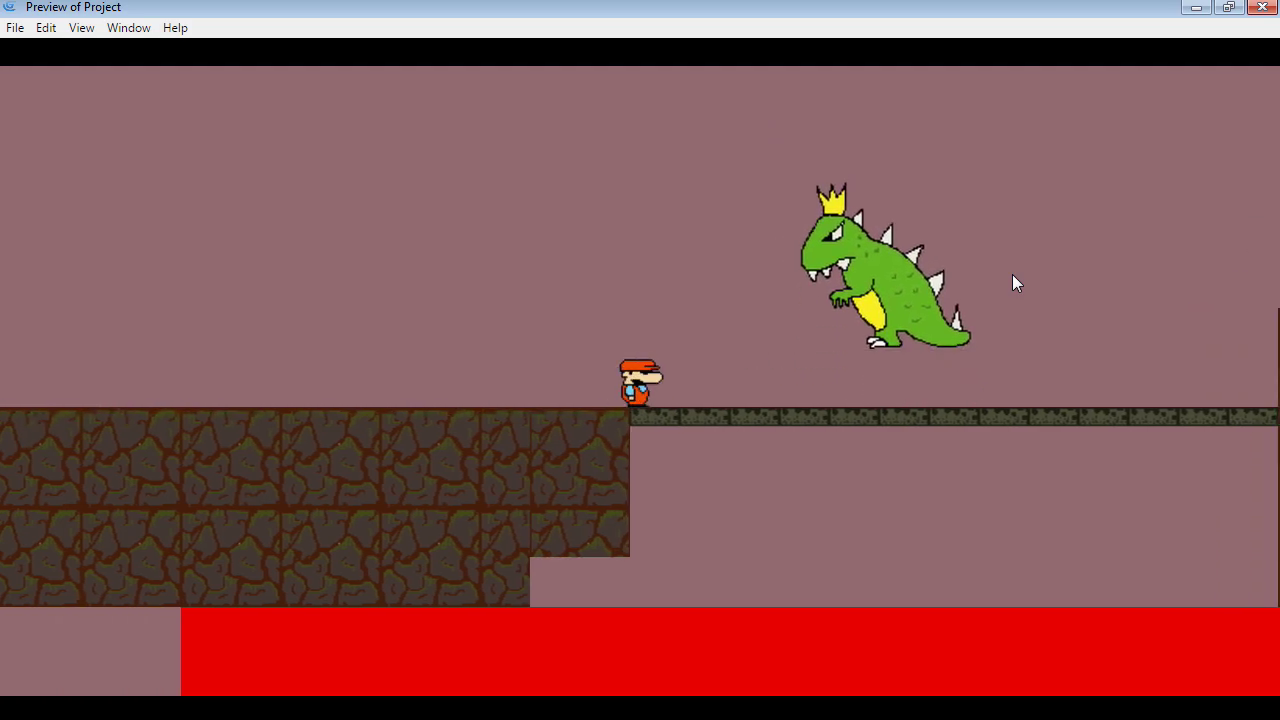
- Try to run the player beneath the jumping dinosaur king and close the preview
key("Right")
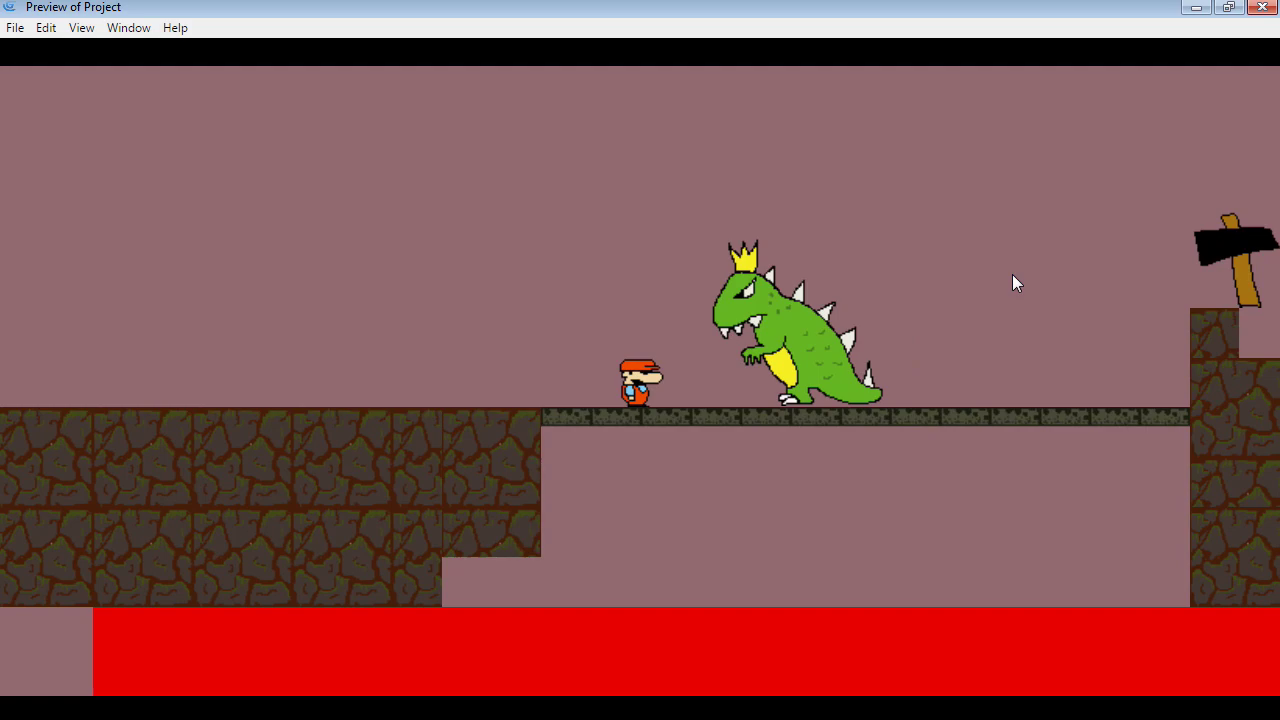
key("Right")
key("Right")
key("Right")
key("Left")
key("Right")
key("Left")
key("Right")
key("Right")
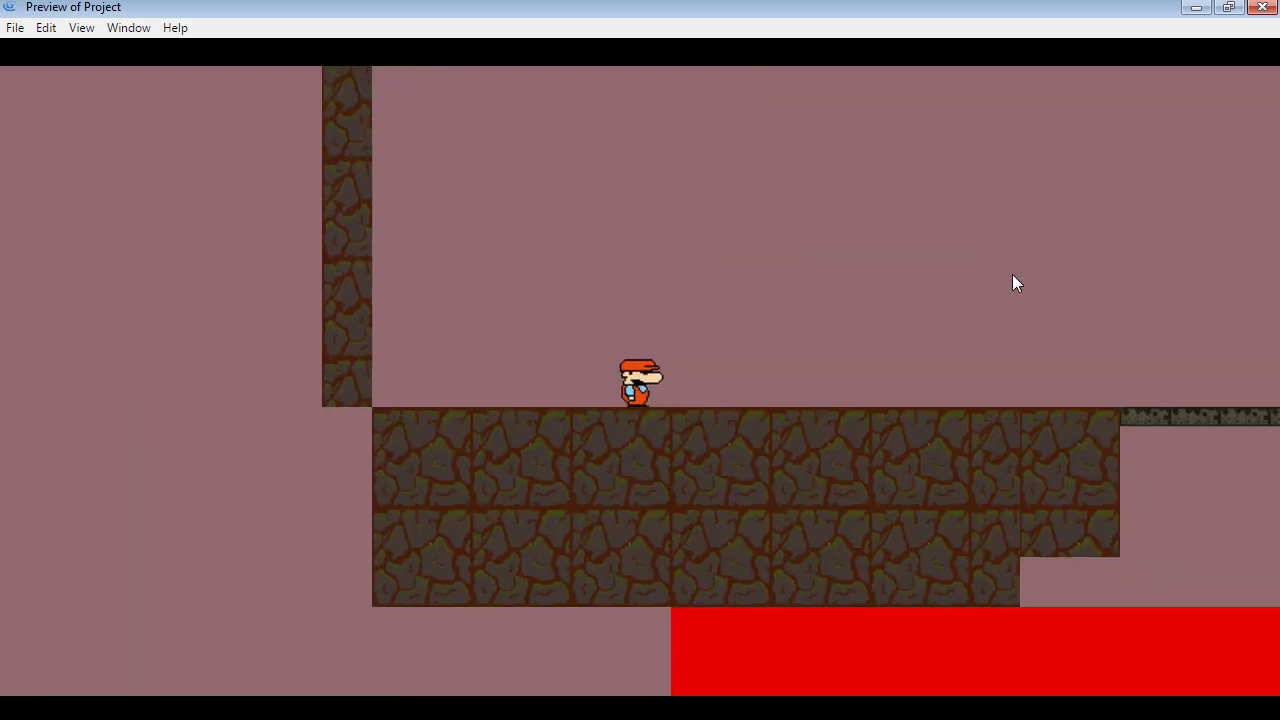
key("Right")
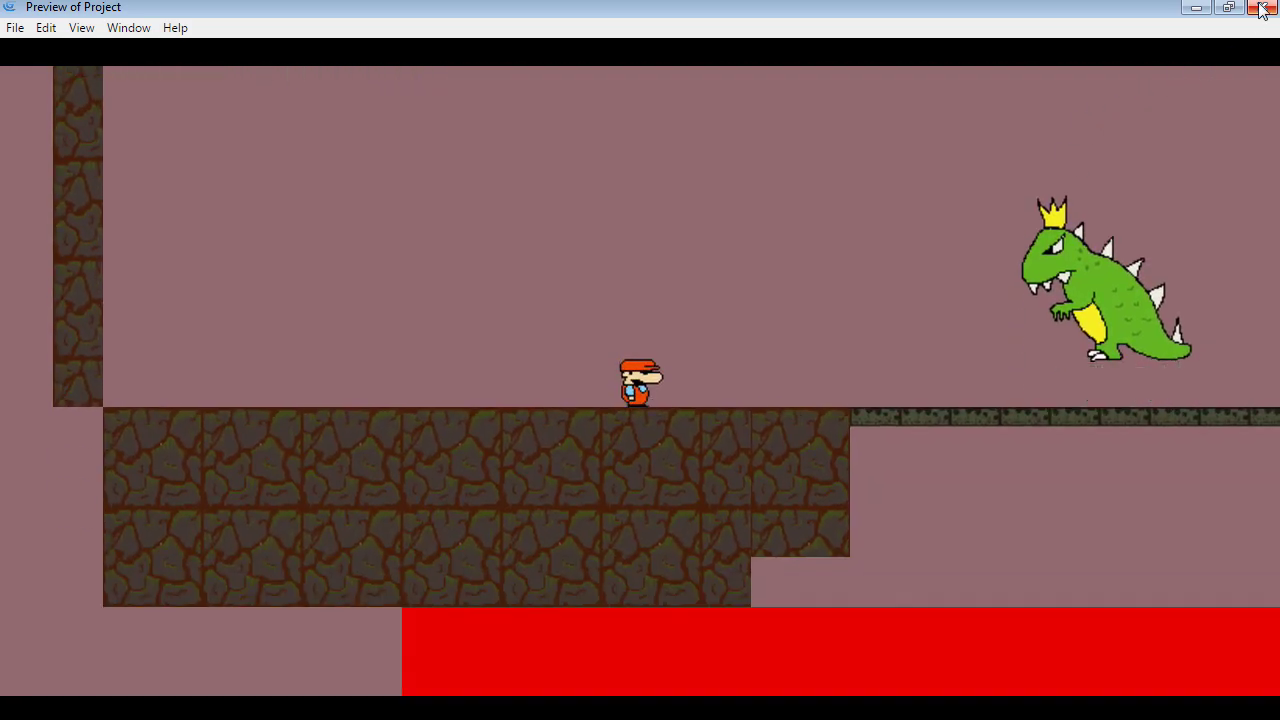
left_click(1262, 8)
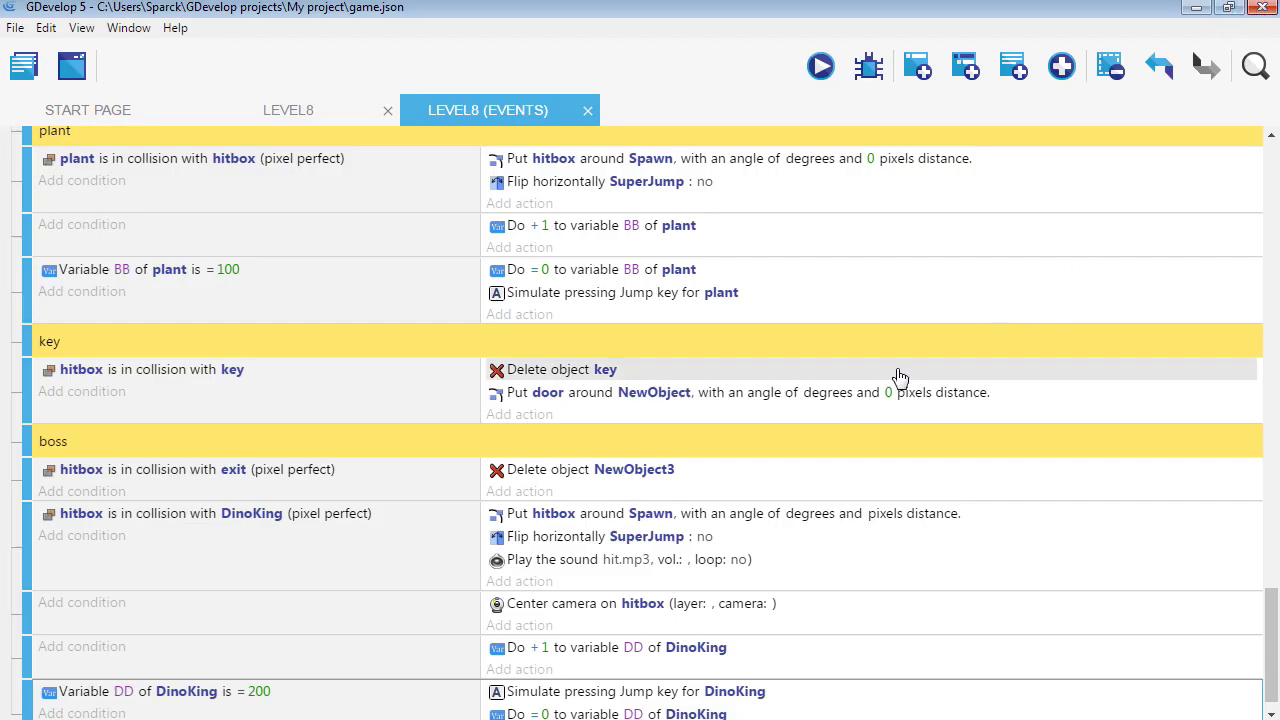
- Change the jump speed in DinoKing's PlatformerObject behavior and apply it
left_click(316, 112)
scroll(1210, 596, "down", 5)
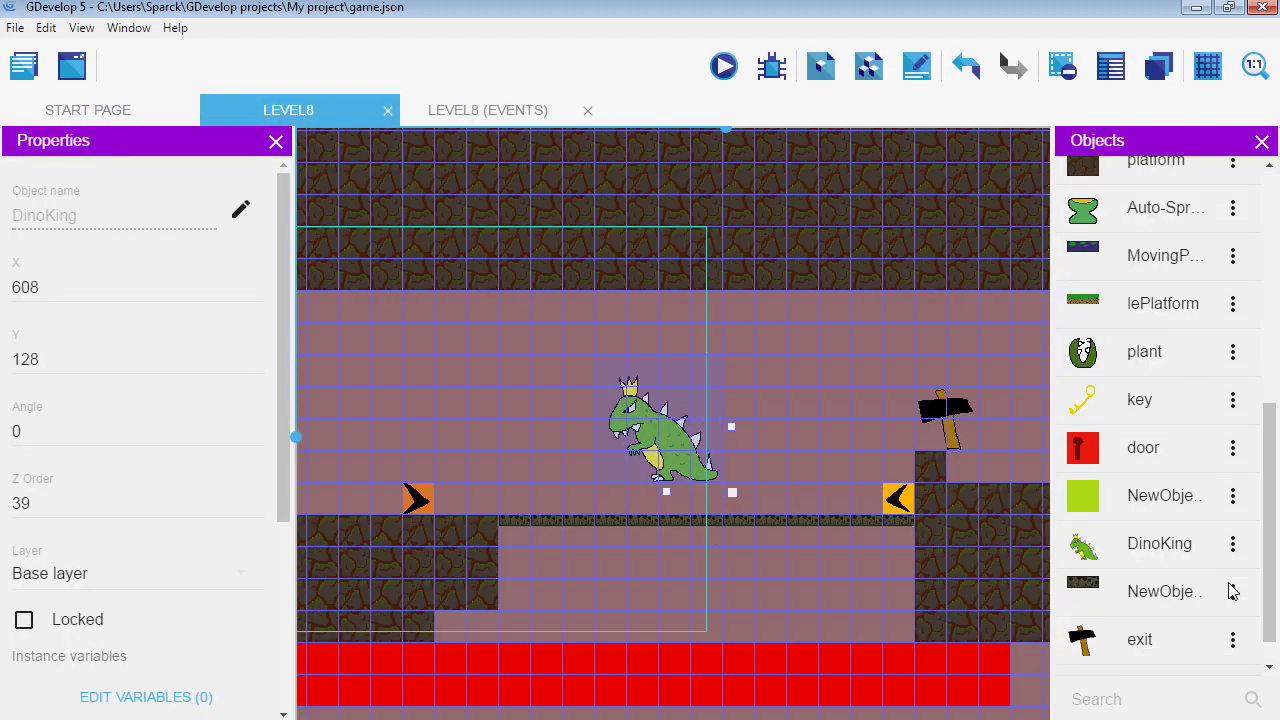
left_click(1233, 543)
left_click(300, 360)
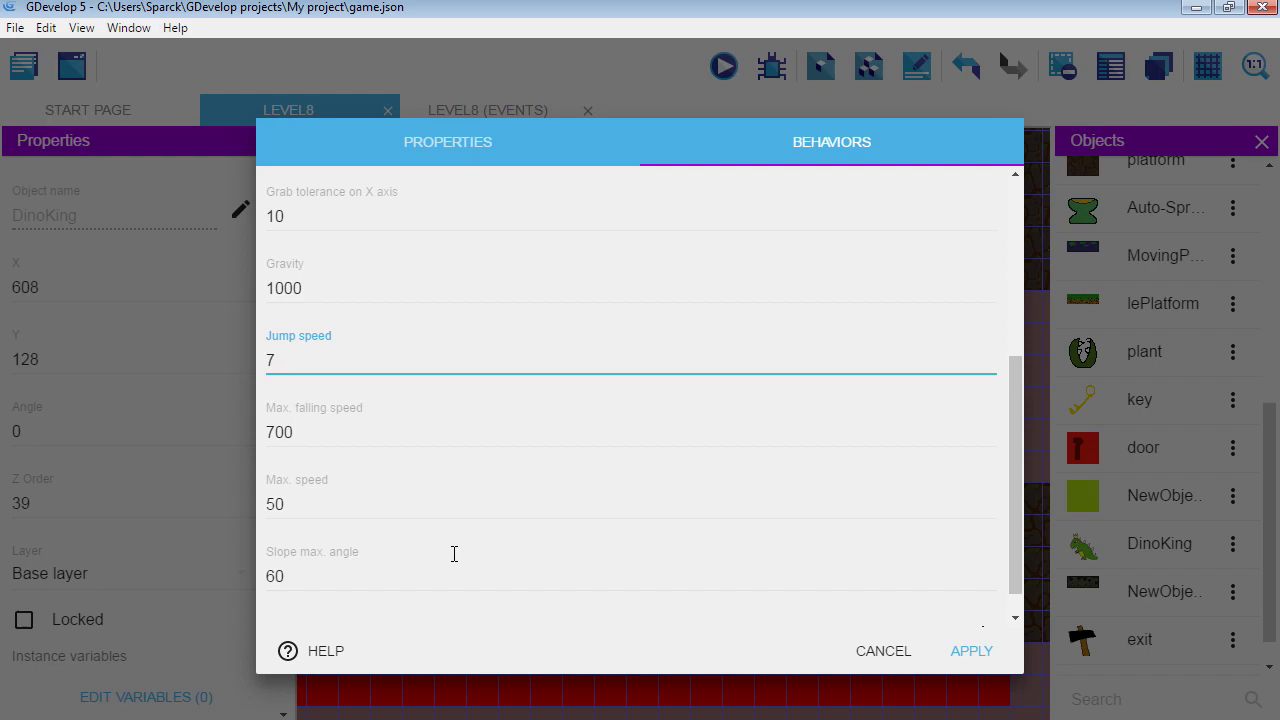
left_click(971, 651)
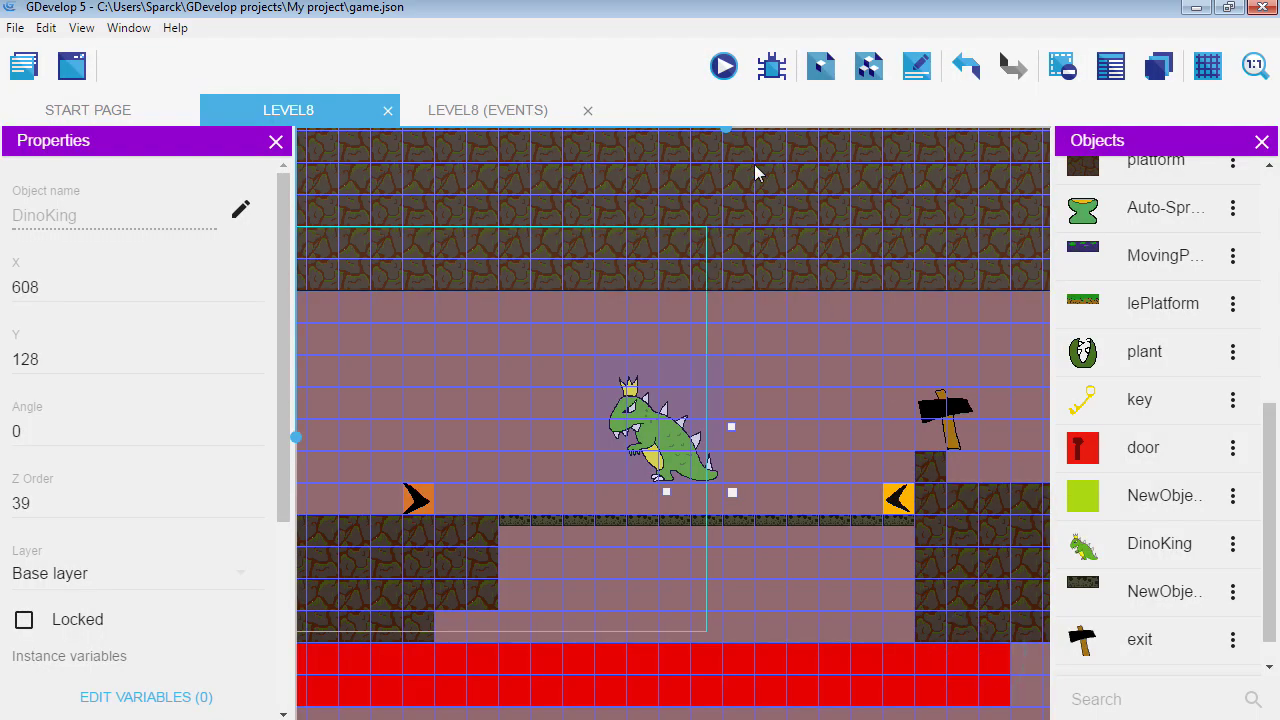
- Preview the level maximized with the player near the dinosaur king to check the changed jump speed, and close the preview
left_click(722, 68)
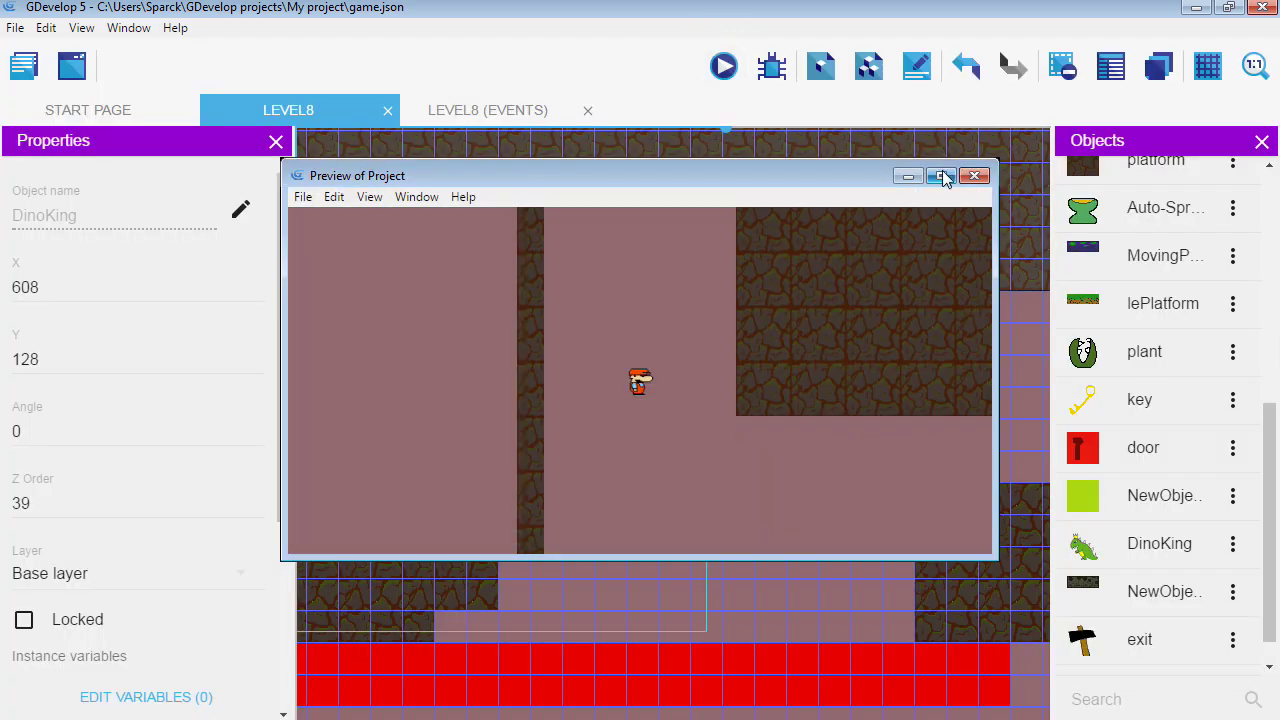
left_click(940, 174)
key("Left")
key("Right")
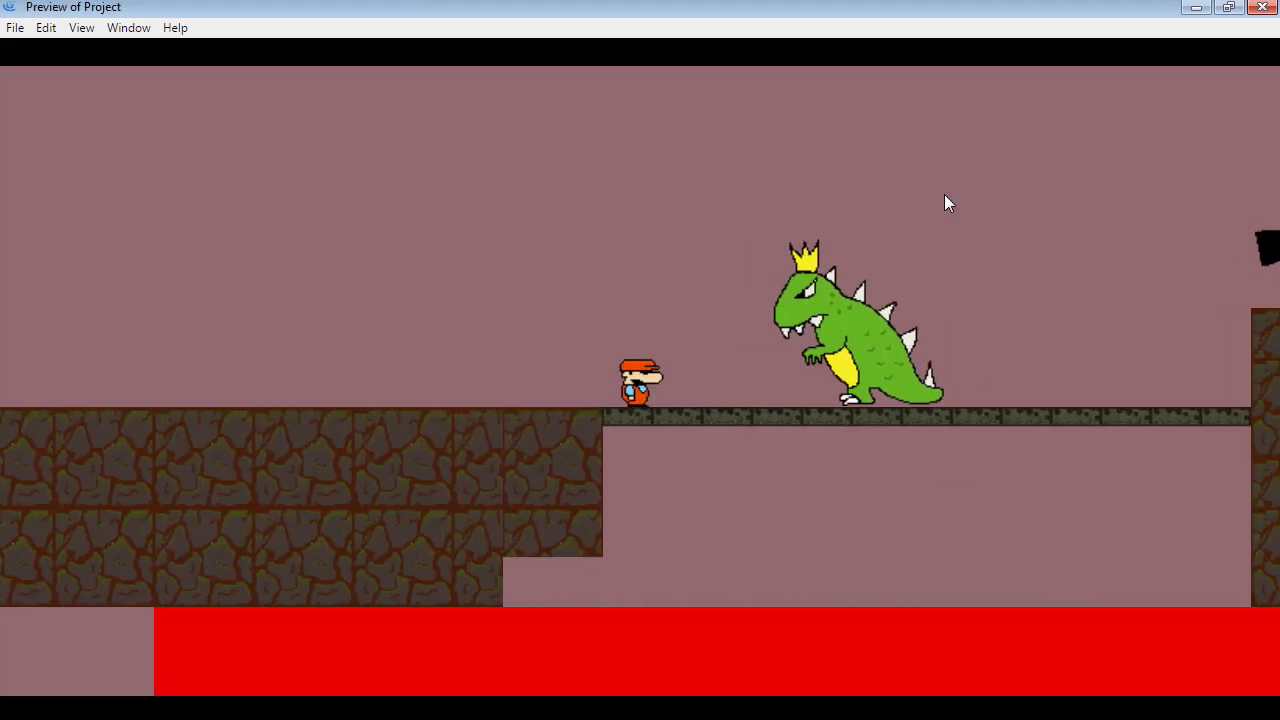
left_click(1264, 8)
- Preview the level maximized and bring the player up to the dinosaur king on the bridge to test getting past it
middle_click_drag(692, 298, 940, 374)
left_click(717, 71)
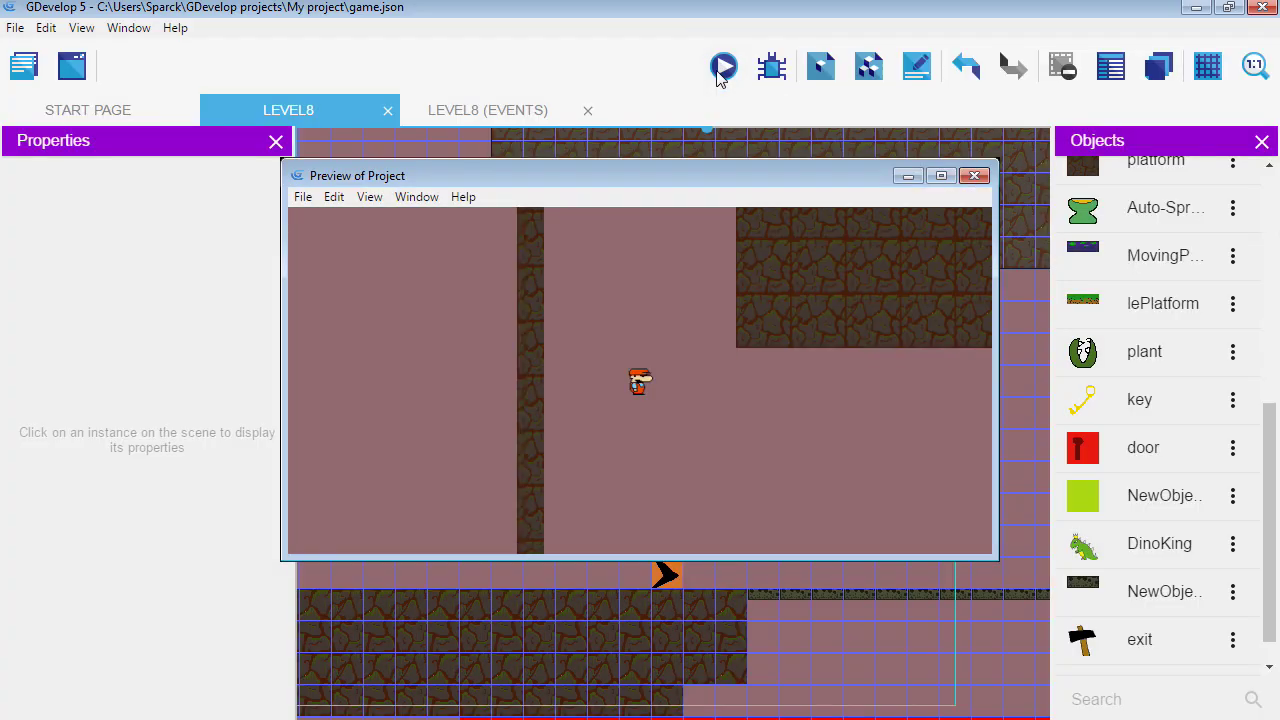
key("Right")
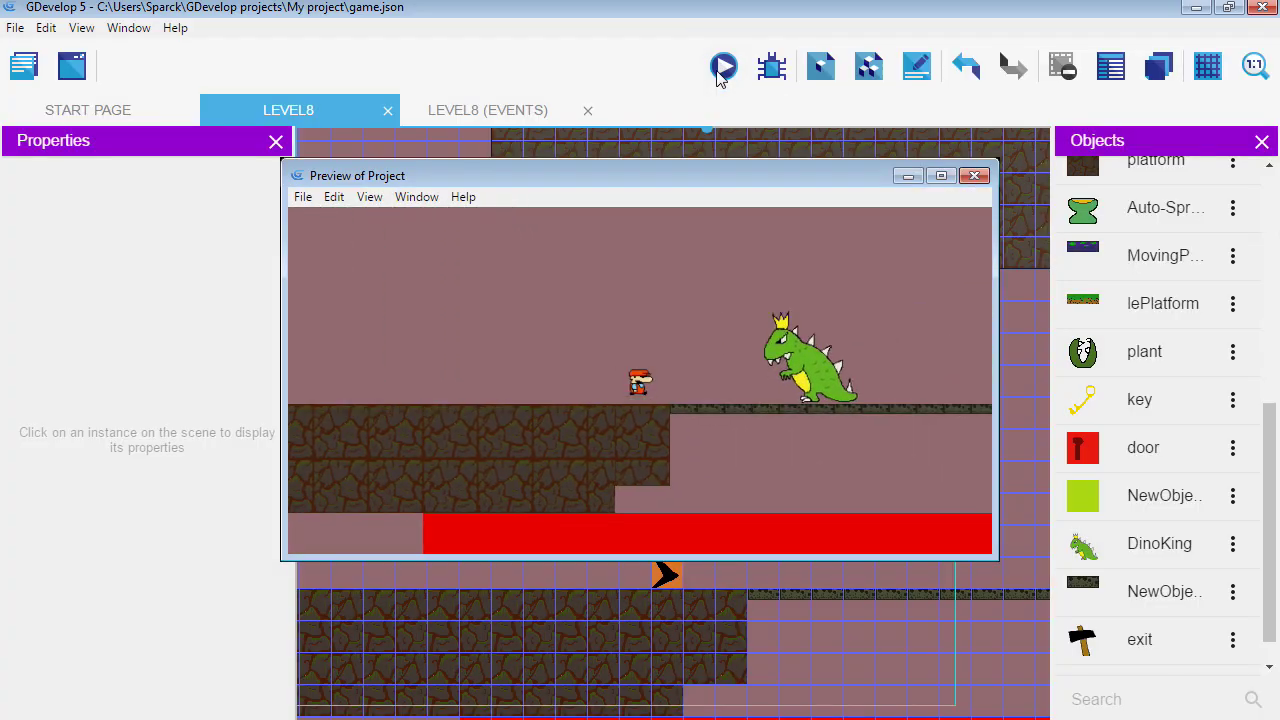
left_click(941, 175)
key("Right")
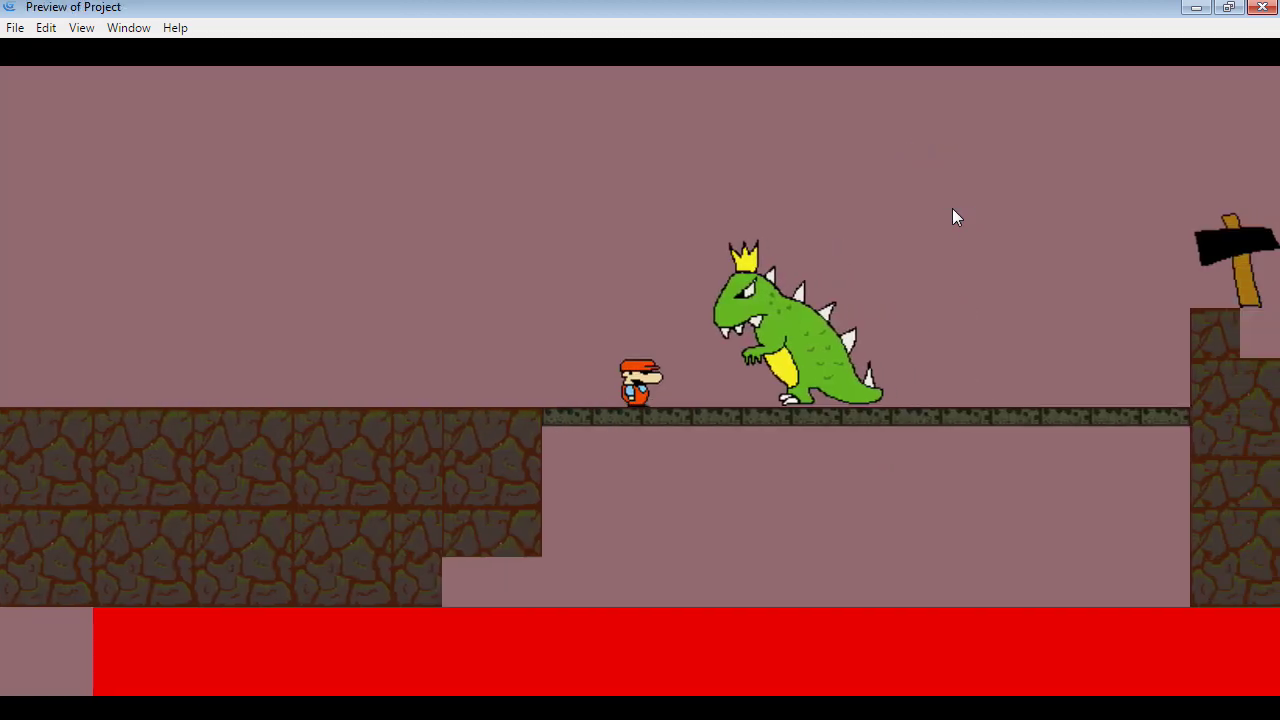
key("Right")
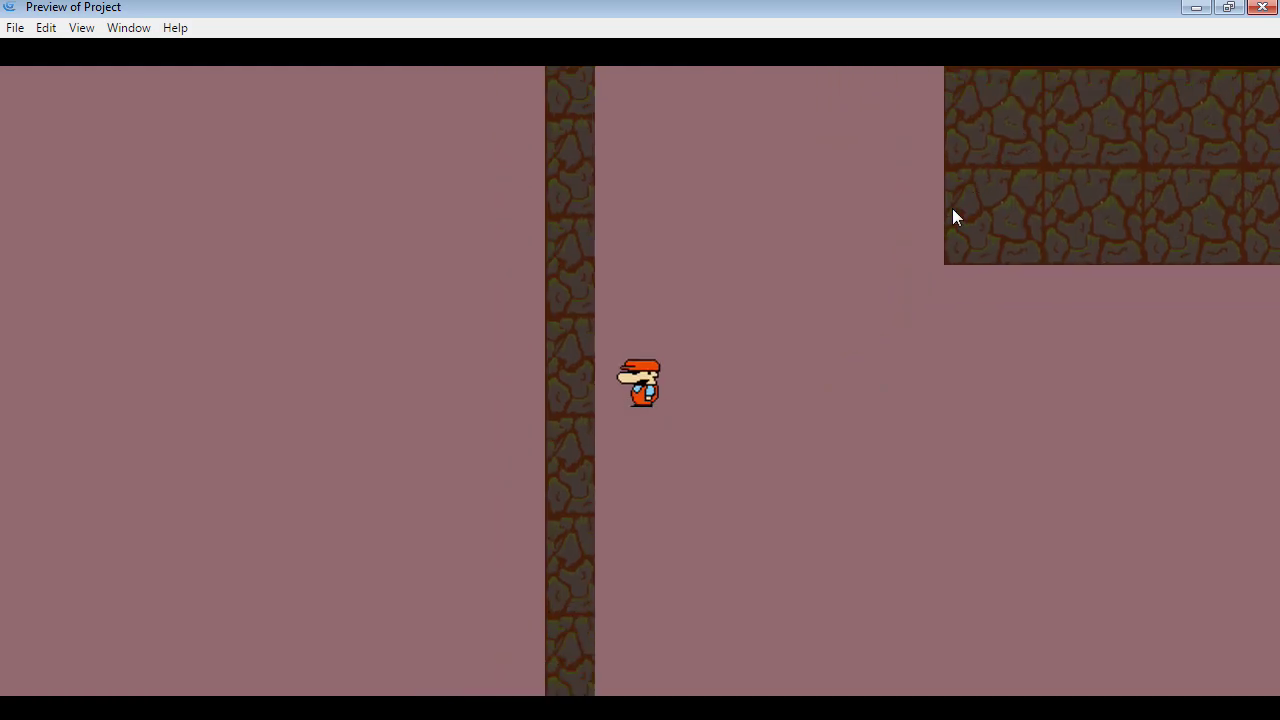
key("Right")
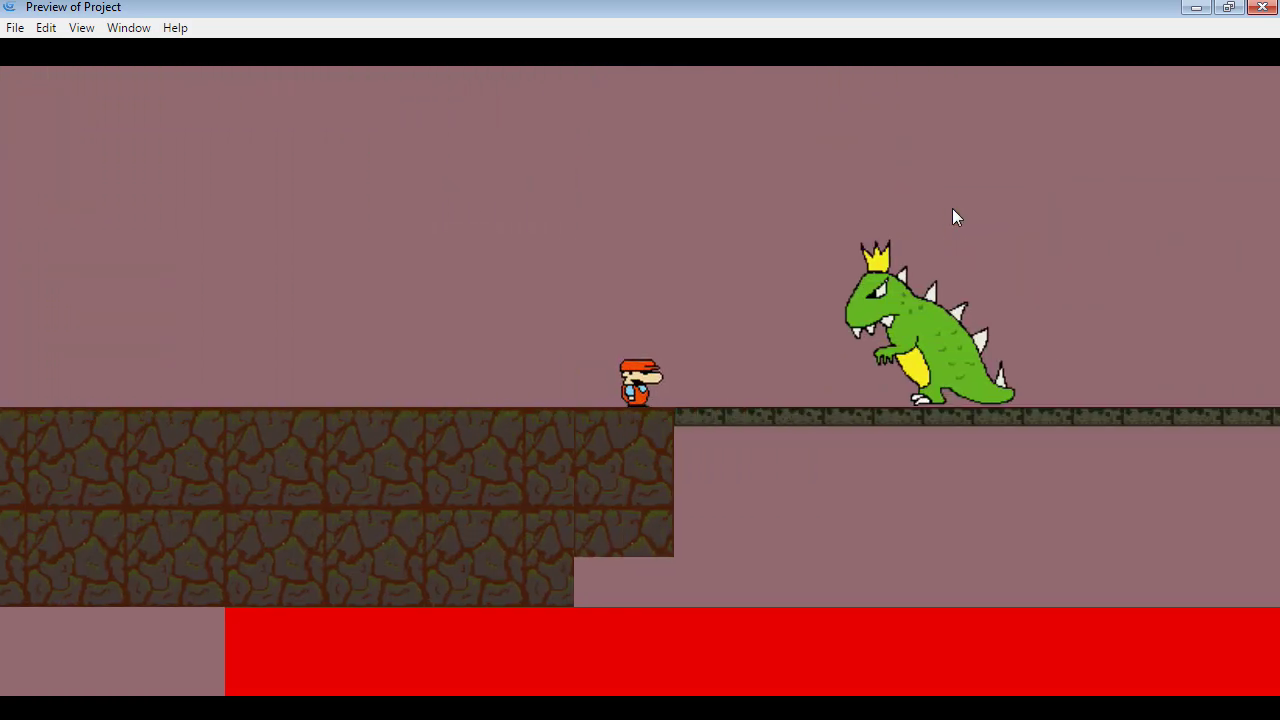
key("Right")
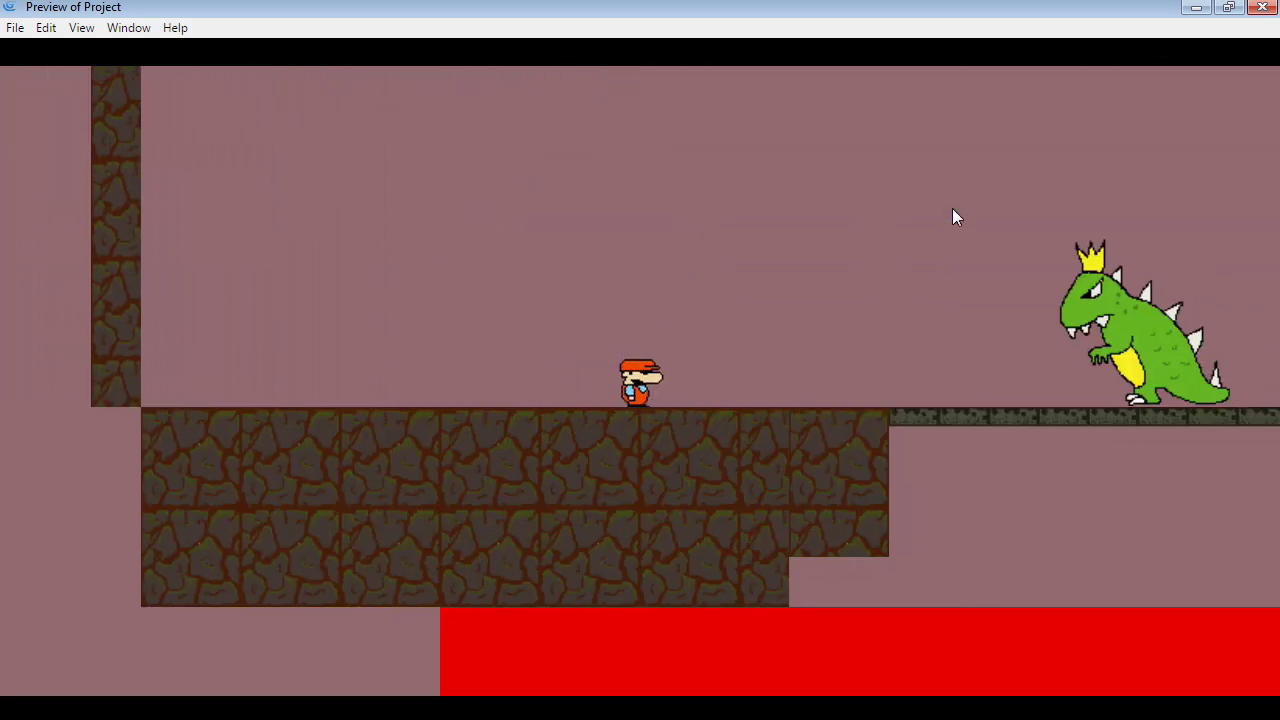
key("Right")
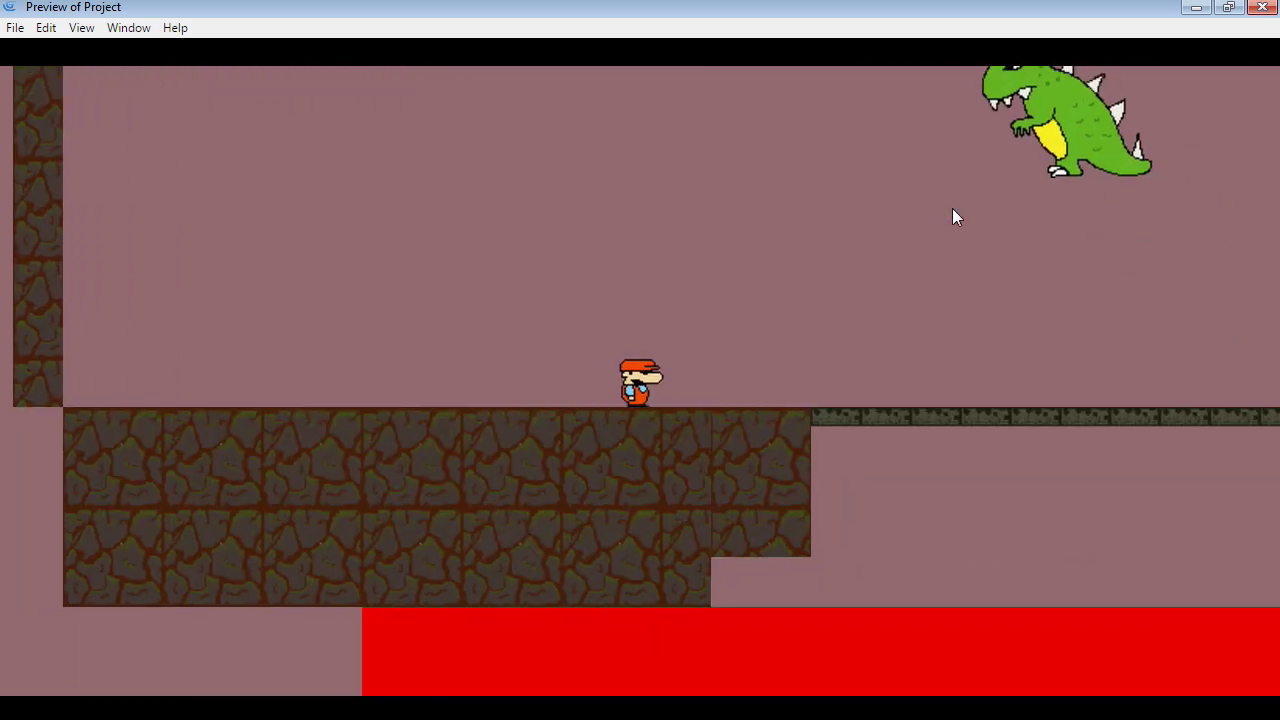
- Try repeatedly to time a run under the dinosaur king's jump, and close the preview
key("Left")
key("Right")
key("Left")
key("Right")
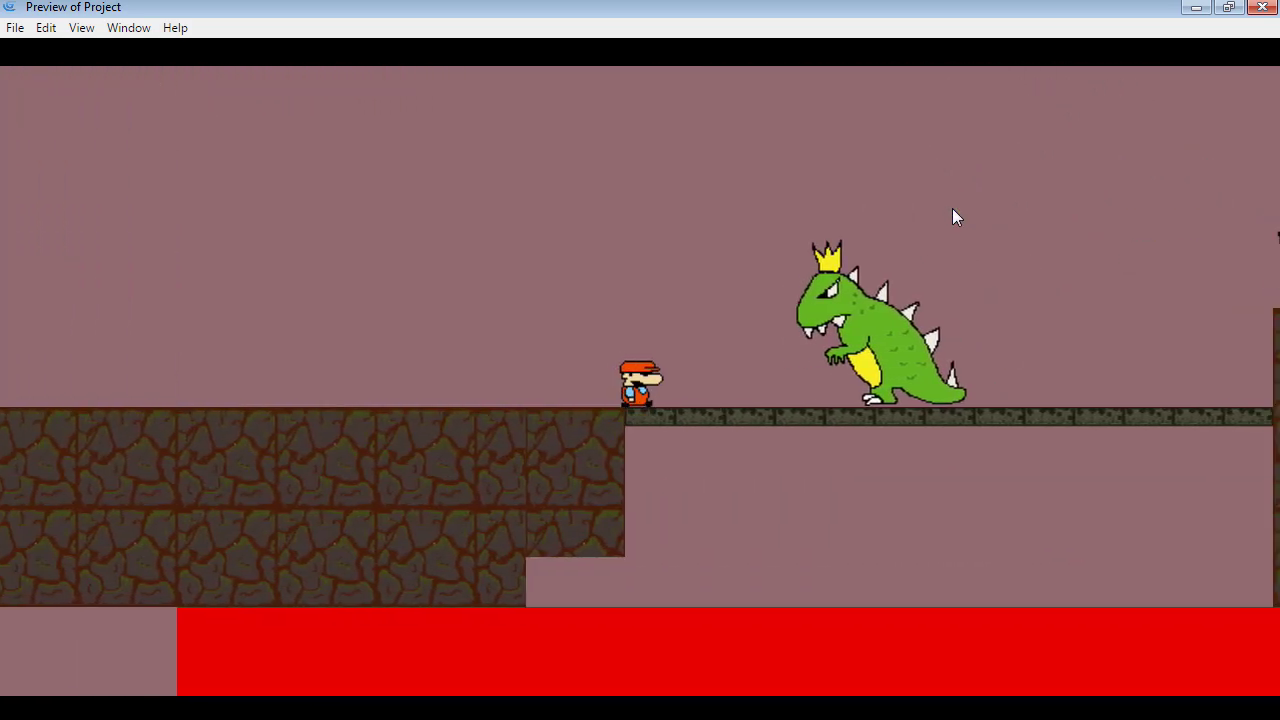
key("Right")
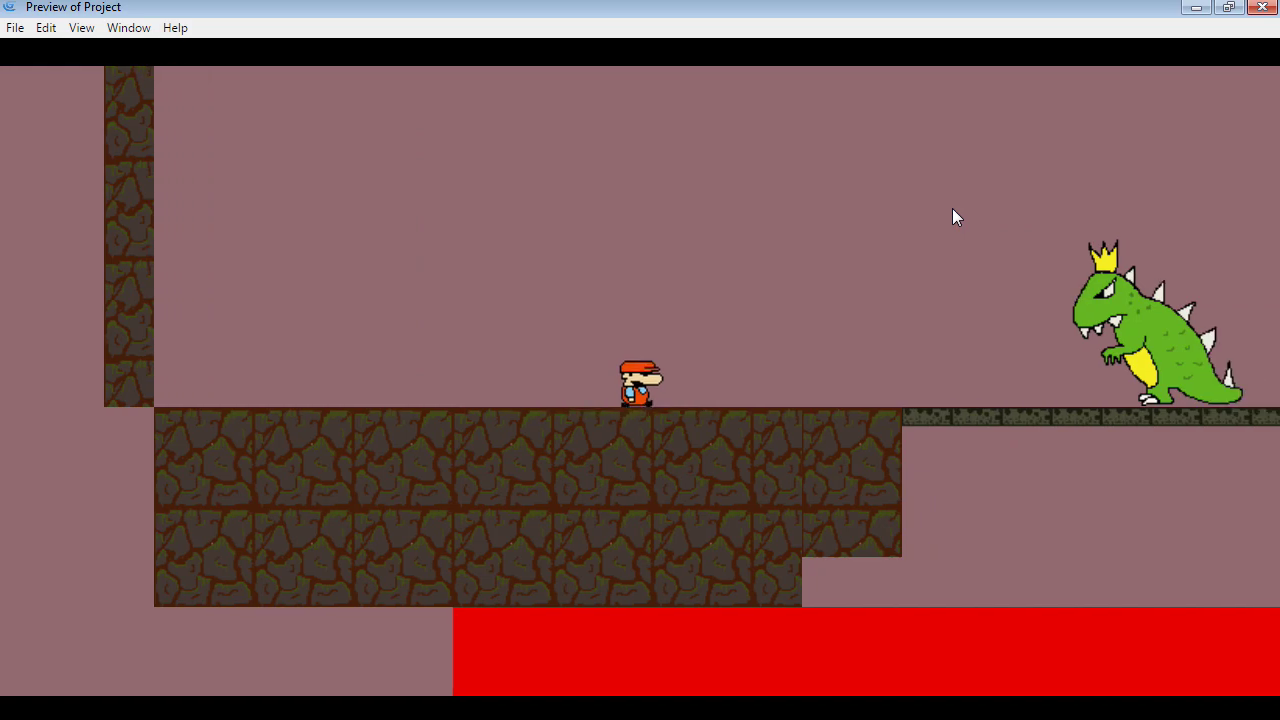
key("Right")
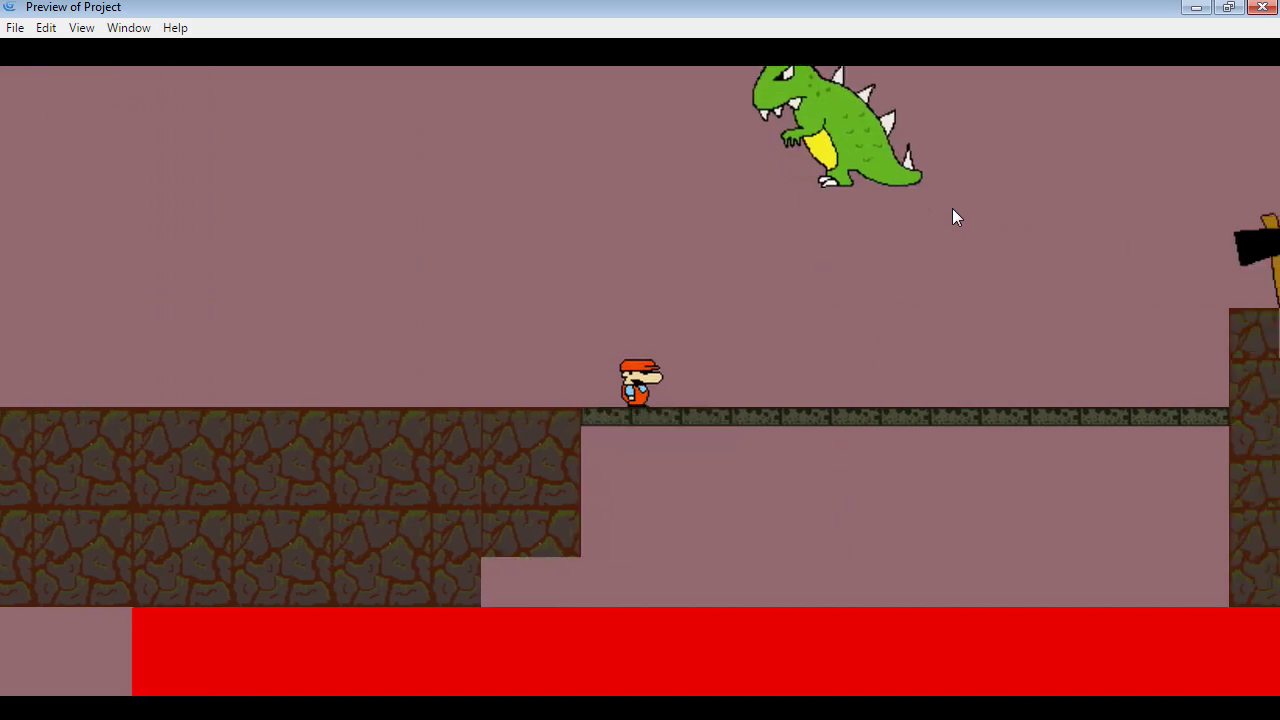
key("Left")
key("Right")
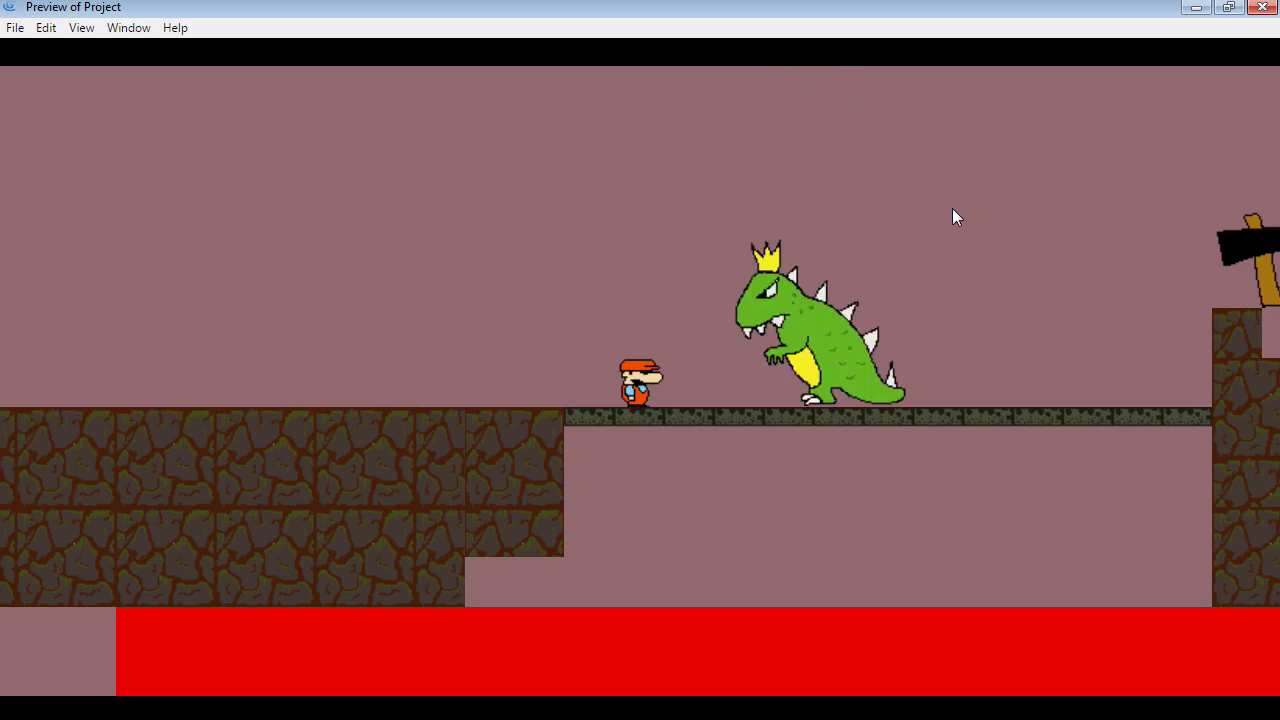
key("Right")
key("Right")
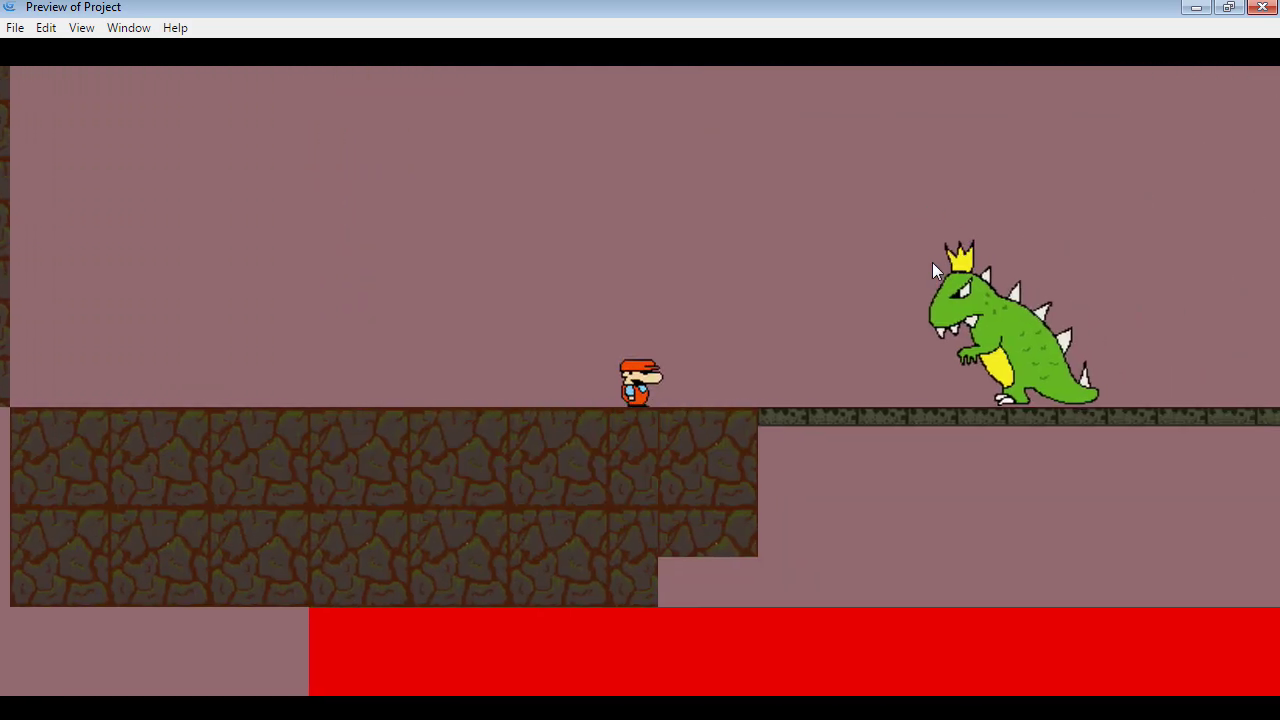
left_click(1260, 8)
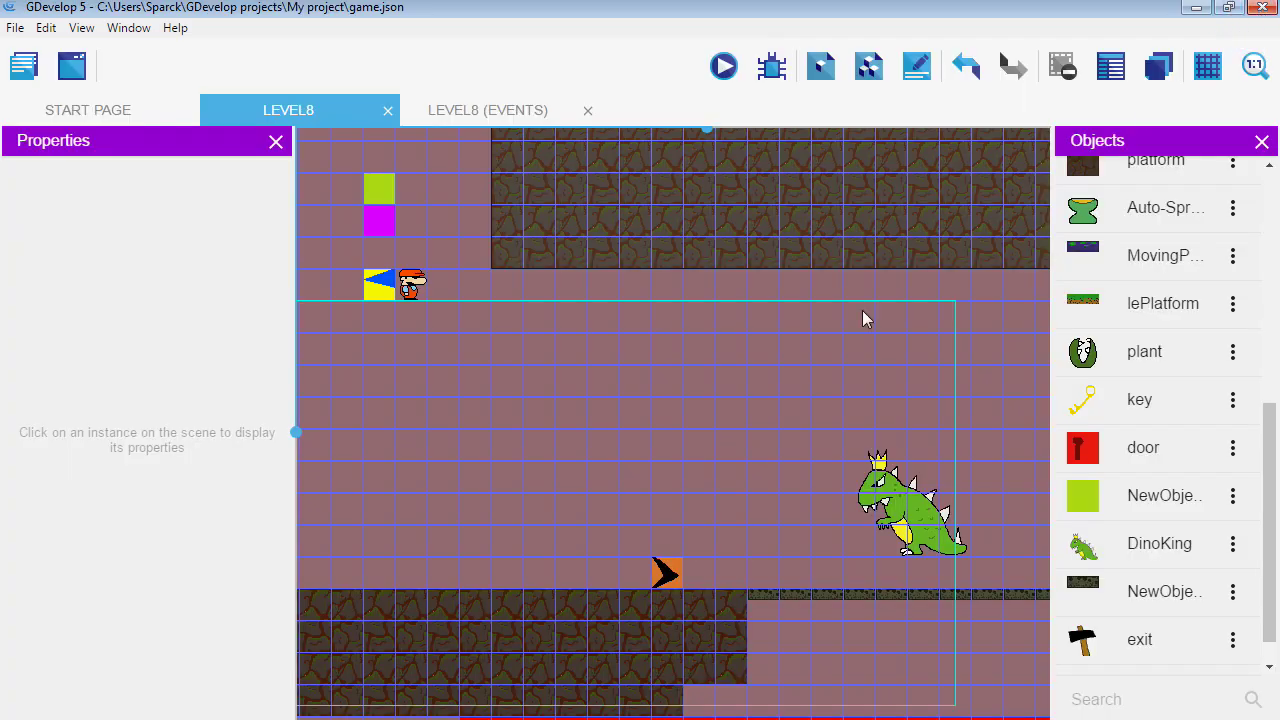
- Add an event action that puts dinoHitBox around DinoKing with a distance of 0
middle_click_drag(812, 466, 628, 412)
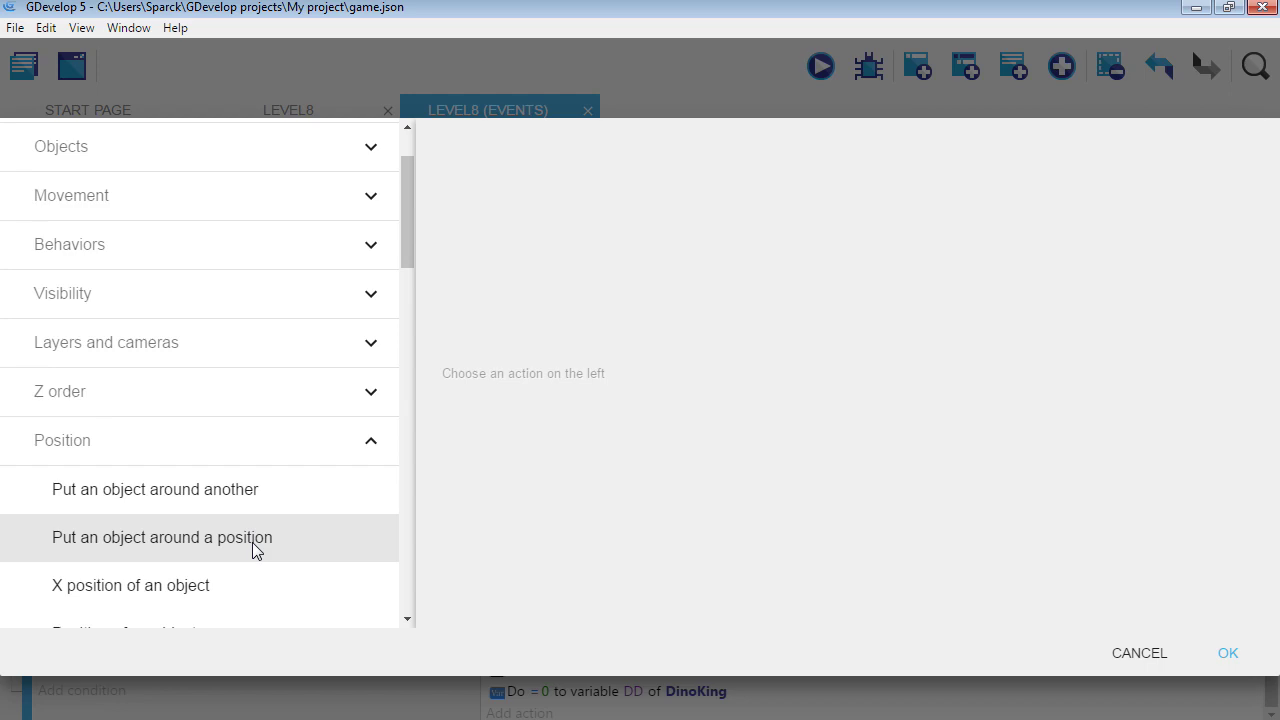
scroll(258, 548, "down", 1)
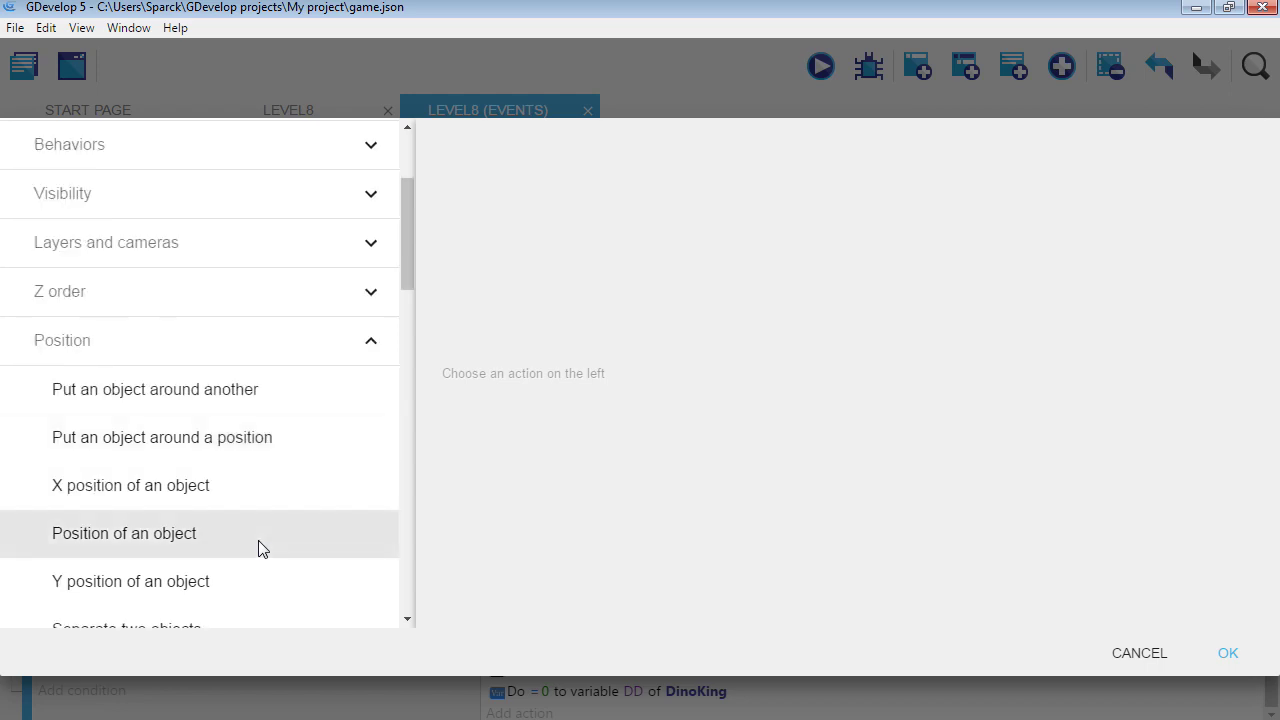
scroll(257, 546, "up", 1)
left_click(155, 489)
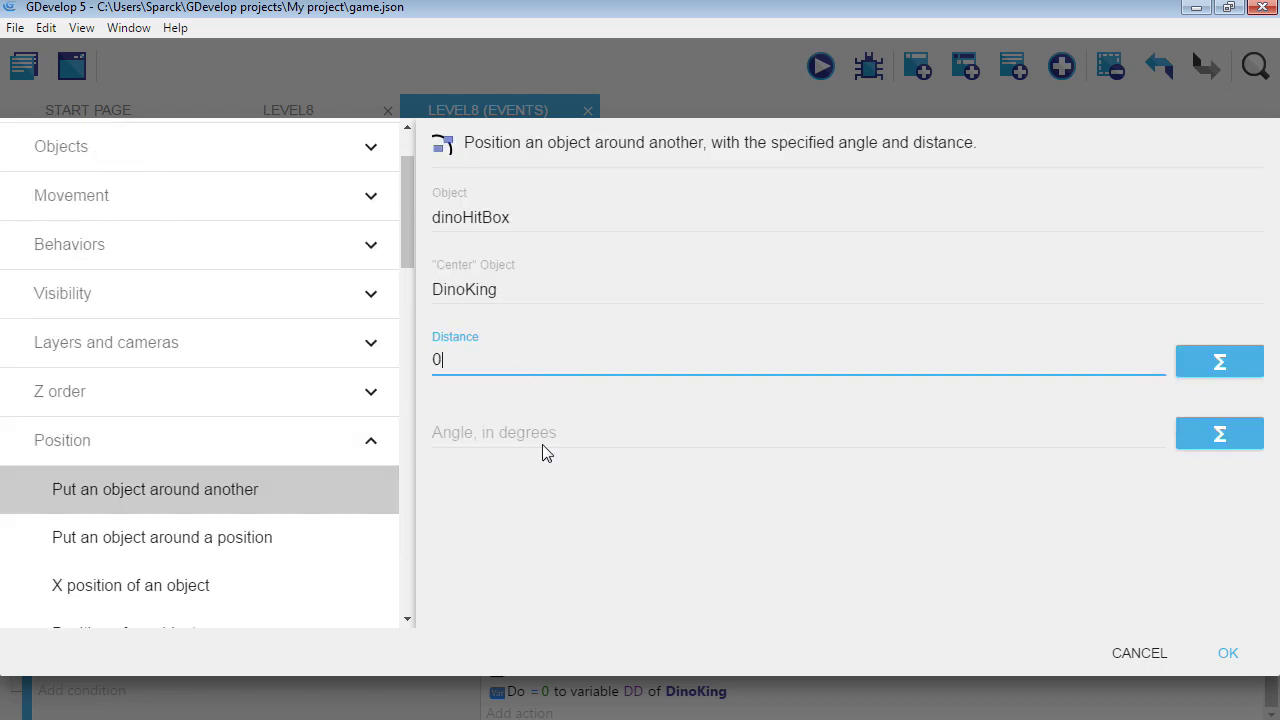
left_click(1213, 648)
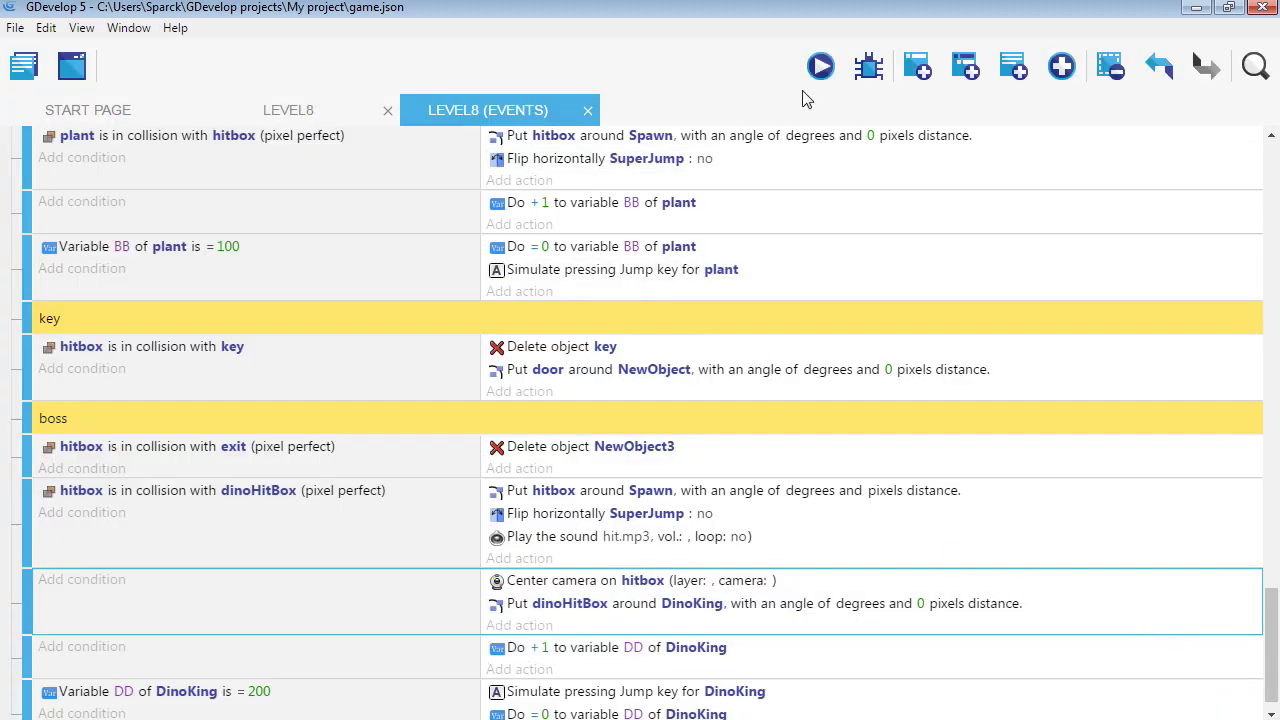
- Preview the level maximized and walk the player toward the dinosaur king to check how the blue dinoHitBox follows it
left_click(828, 70)
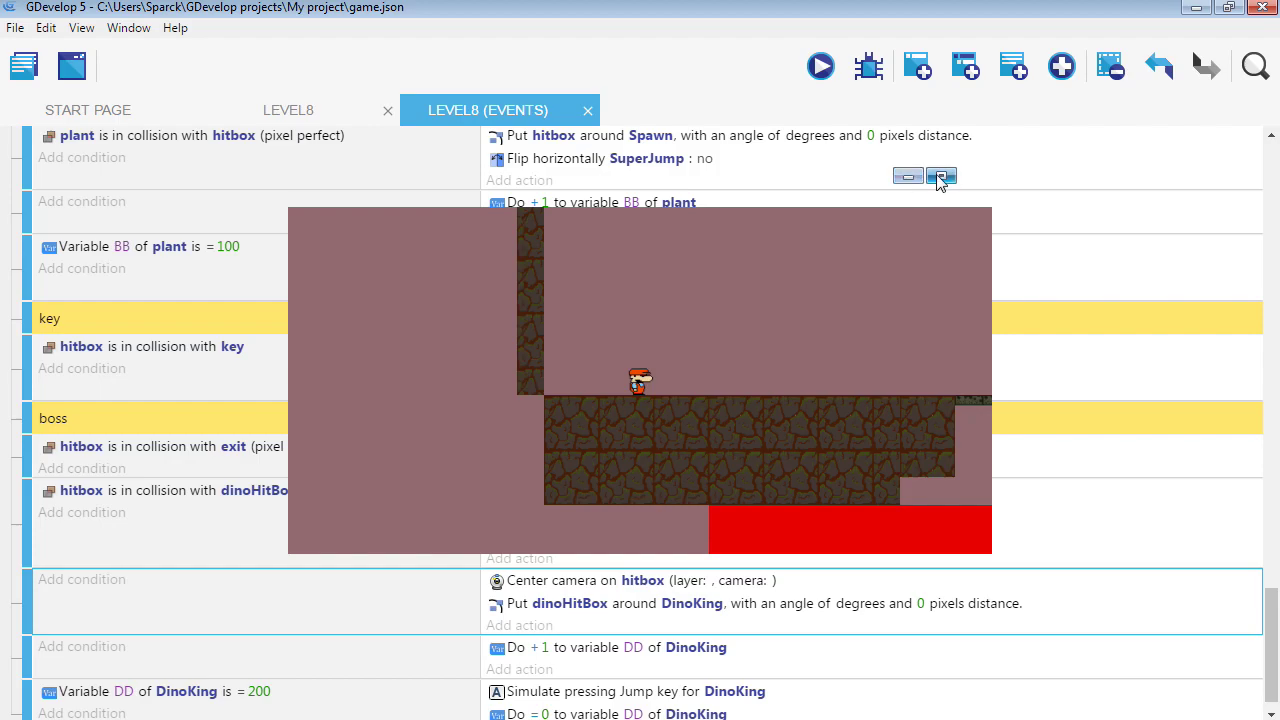
left_click(940, 177)
key("Right")
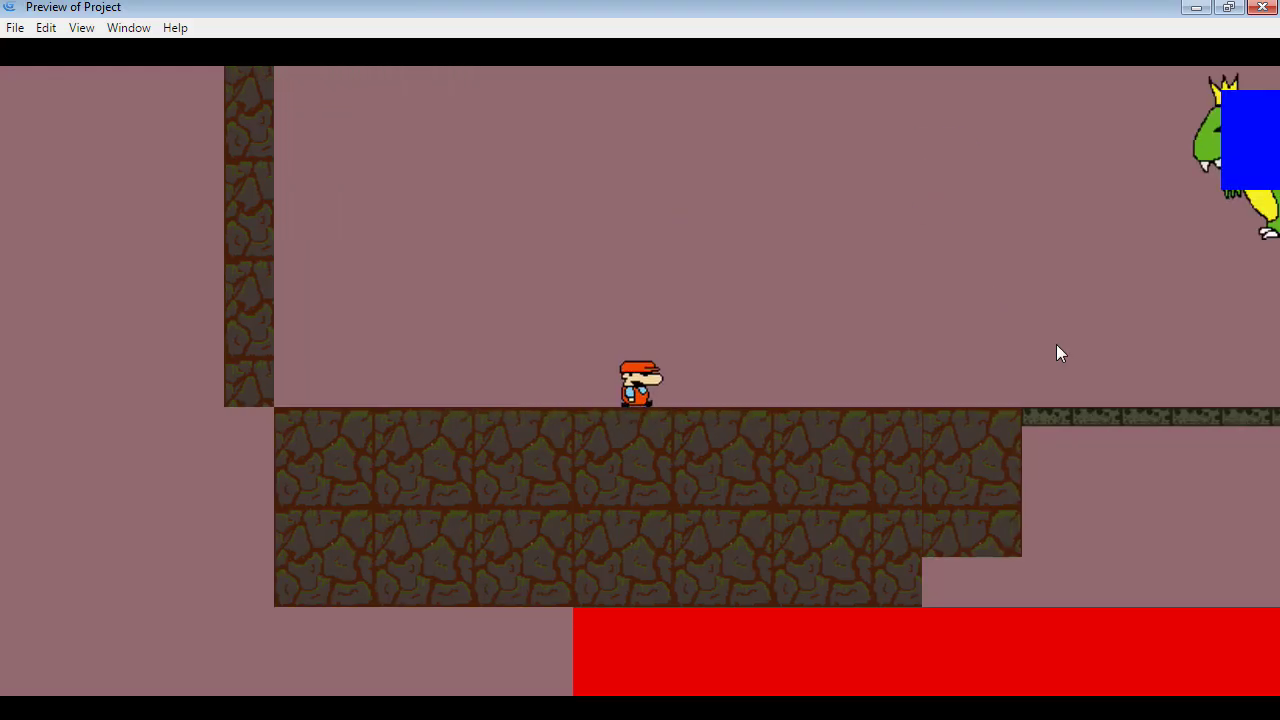
key("Right")
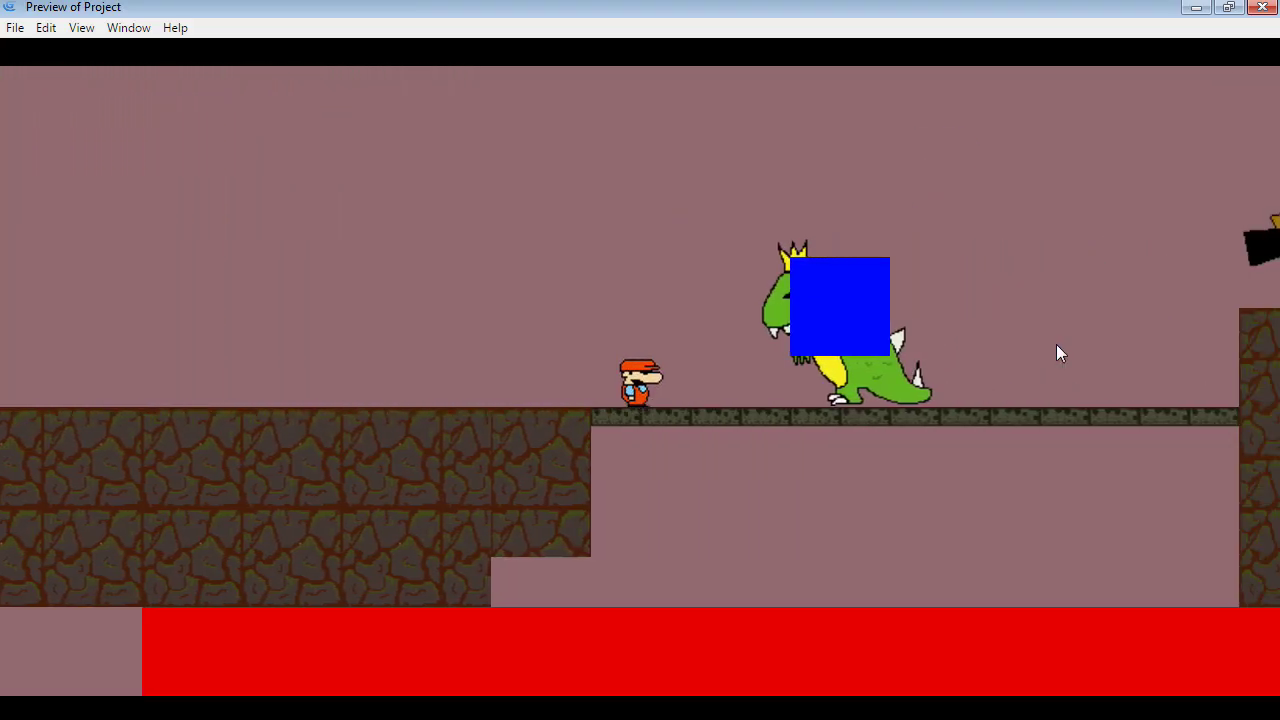
key("Right")
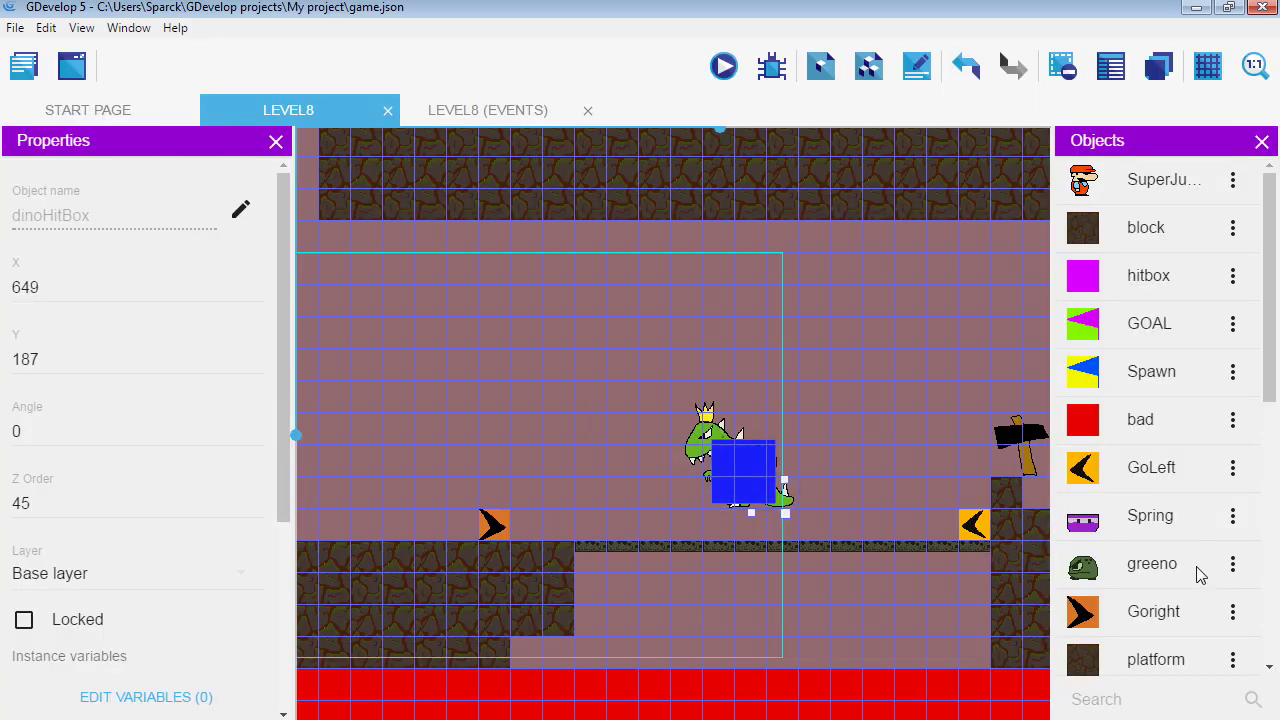
- Preview the level with the reshaped dinoHitBox and move the player onto the bridge to test collisions with the dinosaur king
scroll(1273, 395, "down", 5)
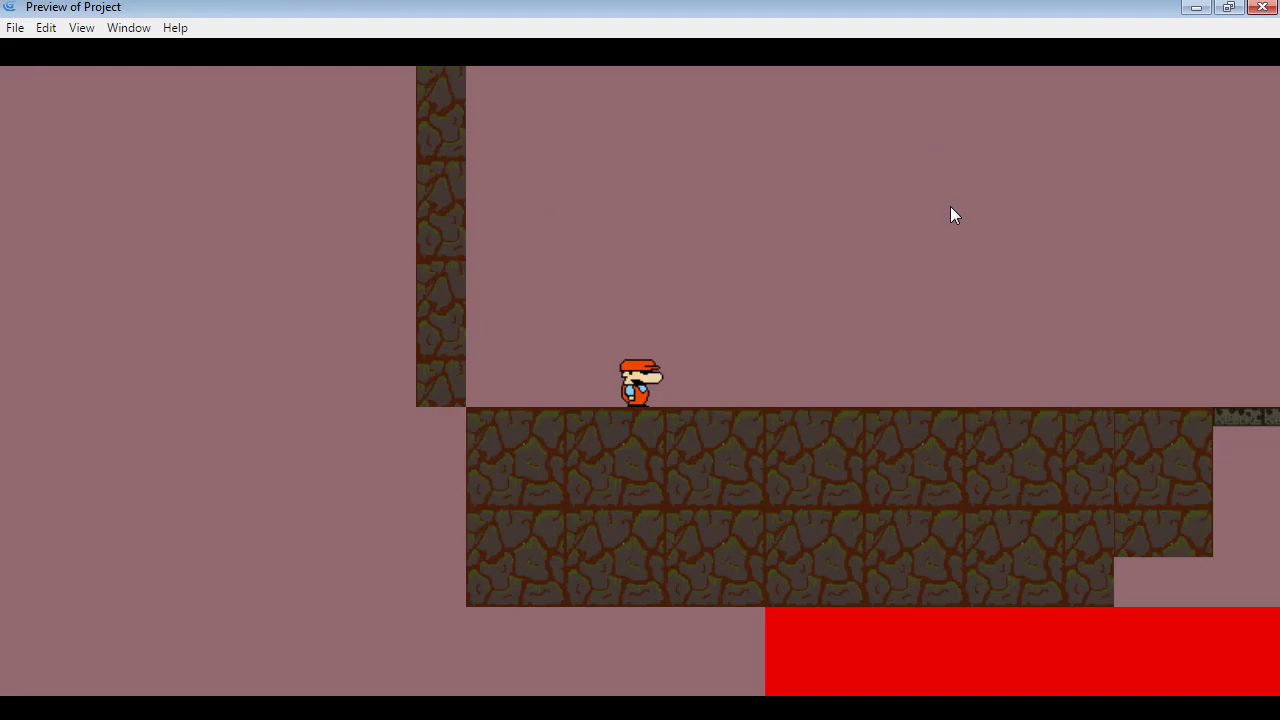
key("Right")
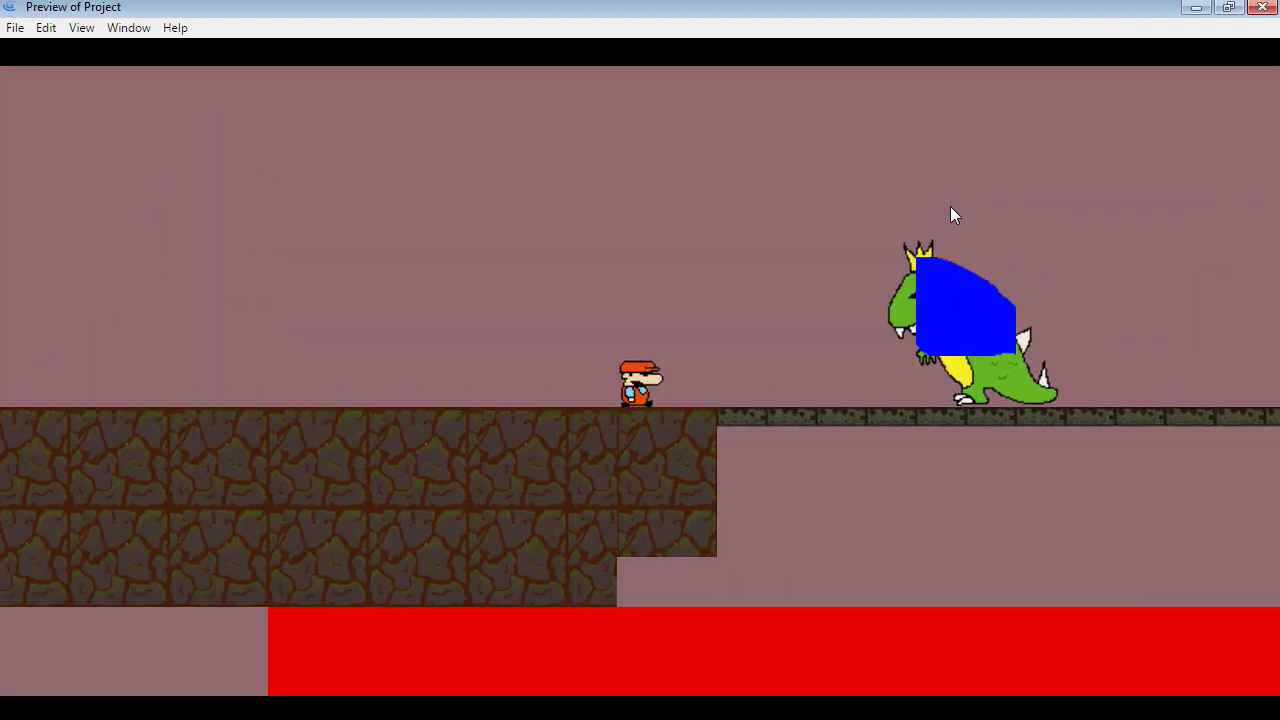
key("Right")
key("Right")
key("Right")
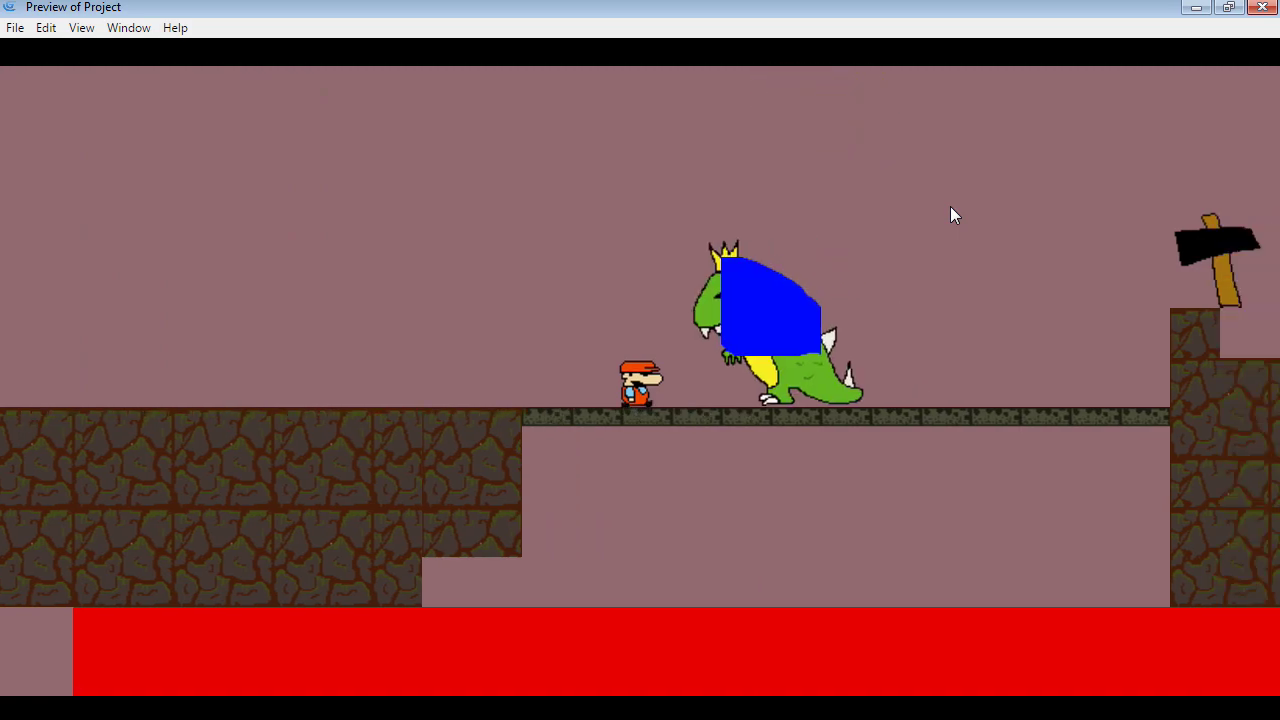
key("Right")
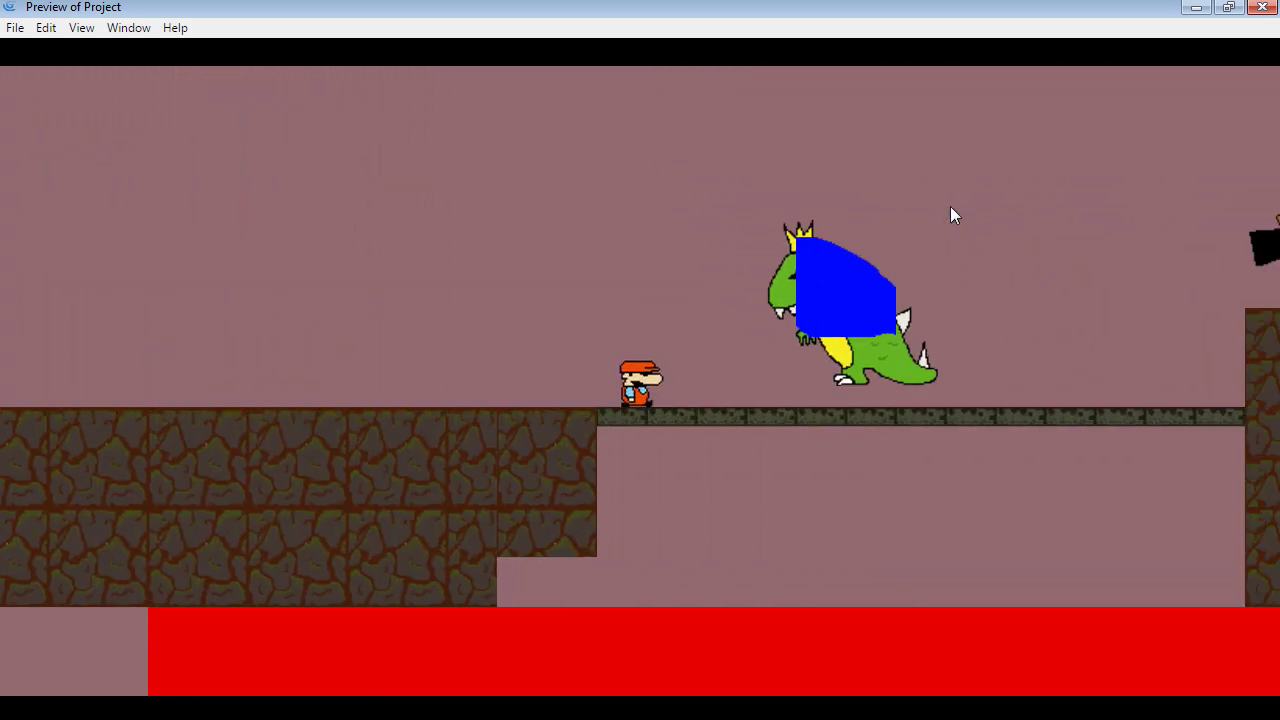
key("Right")
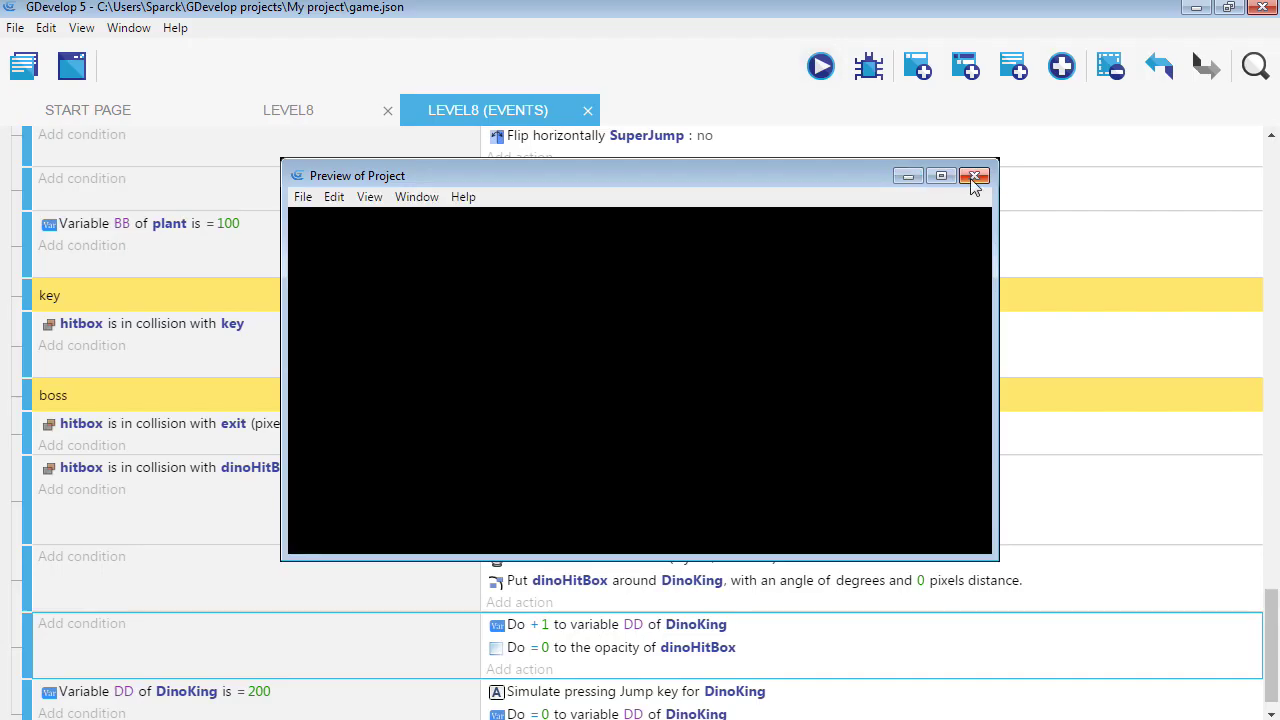
- Preview the level maximized with dinoHitBox at opacity 0 and run the player beneath the dinosaur king across the bridge
key("super+Up")
key("Right")
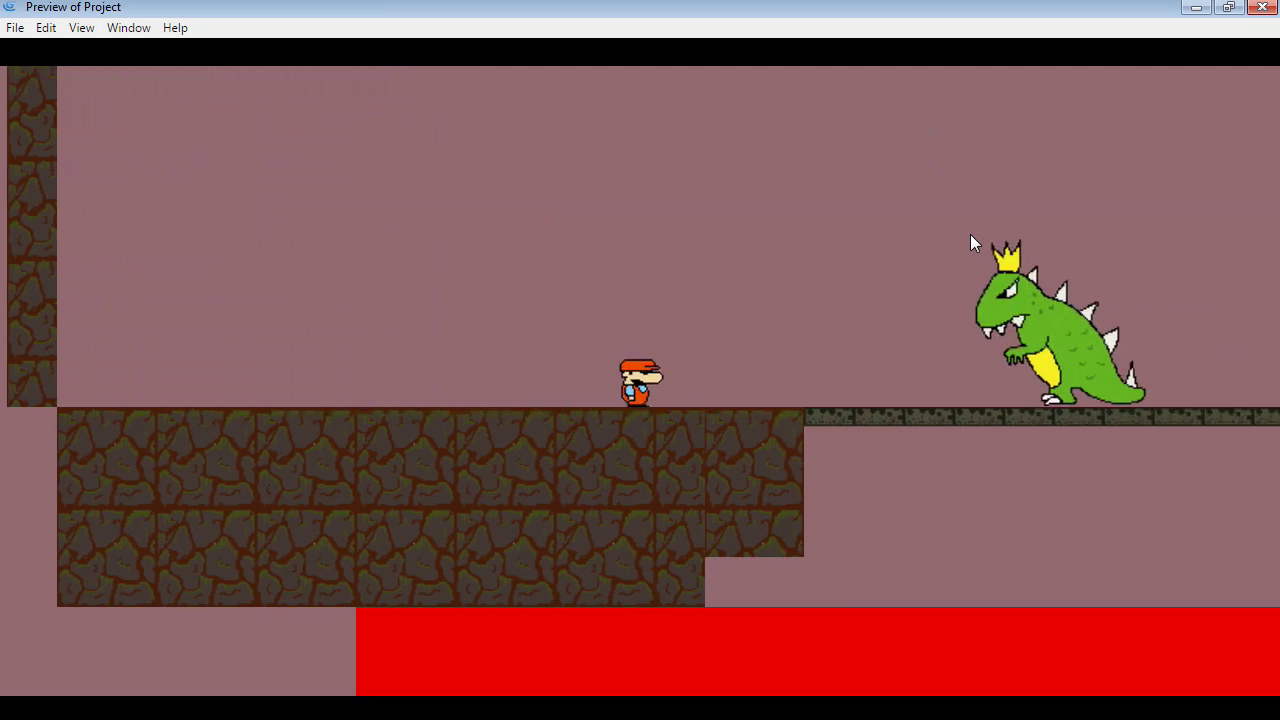
key("Right")
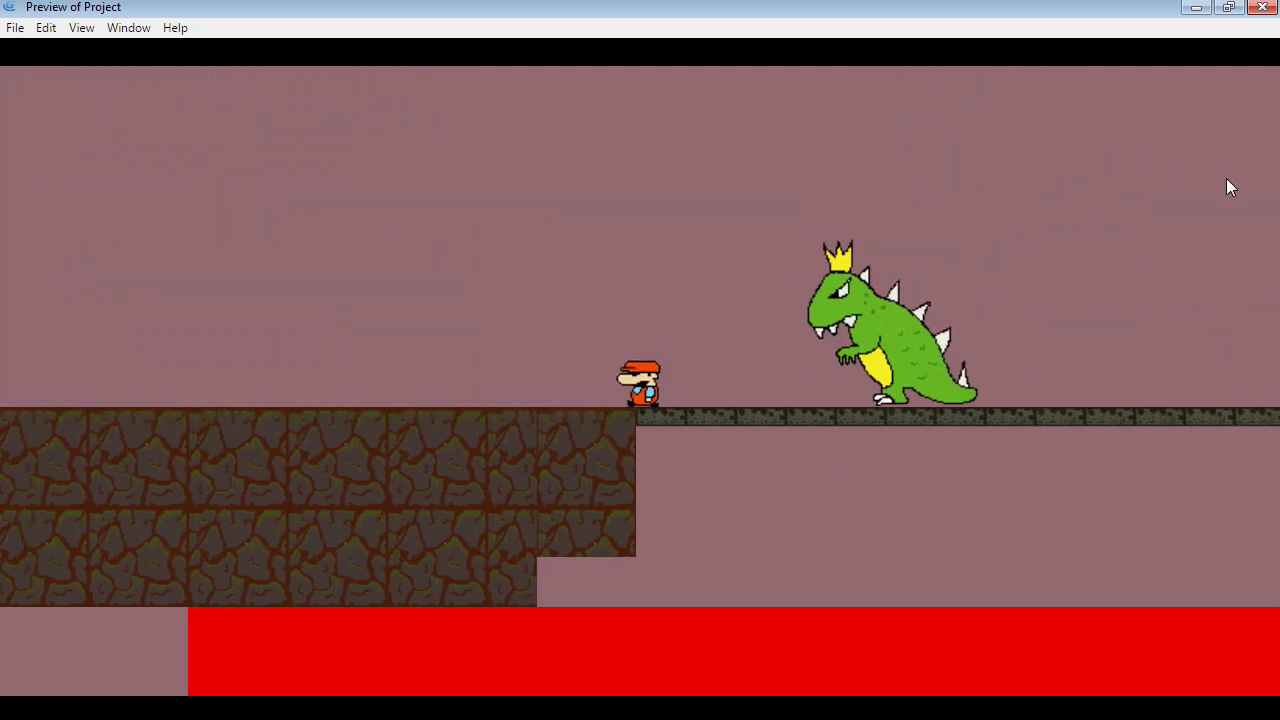
key("space")
key("Right")
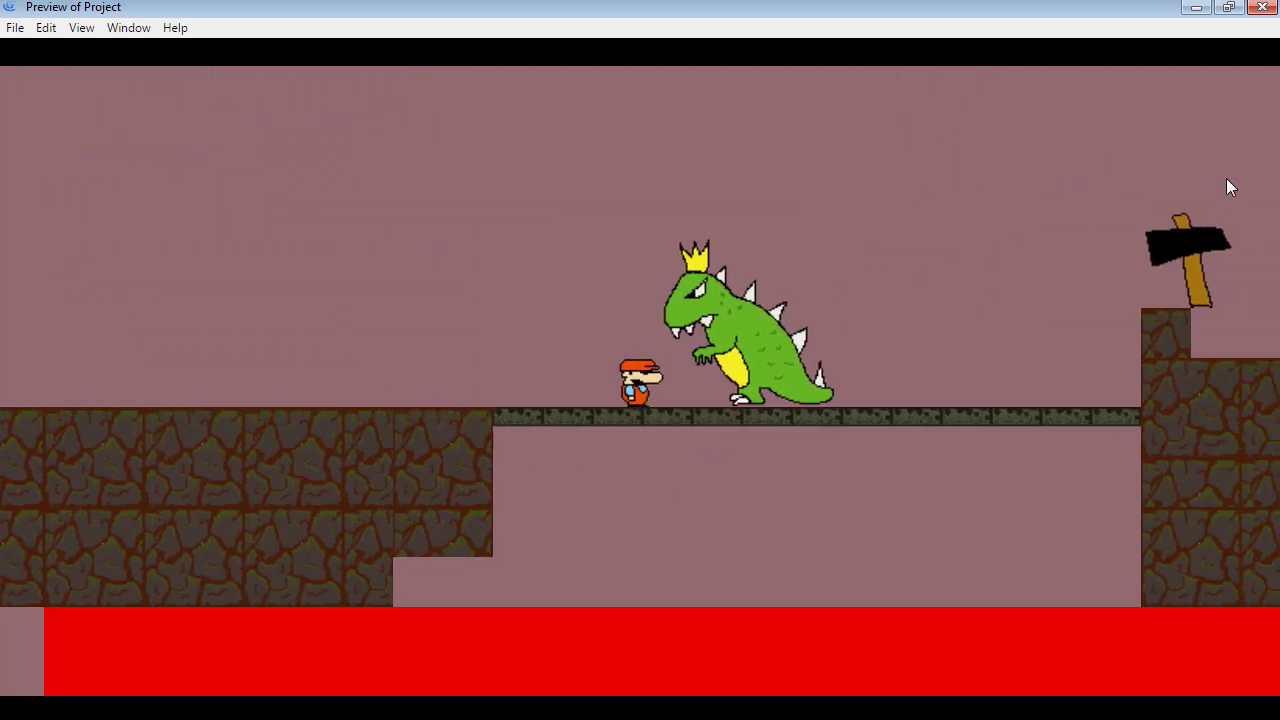
key("Right")
key("Left")
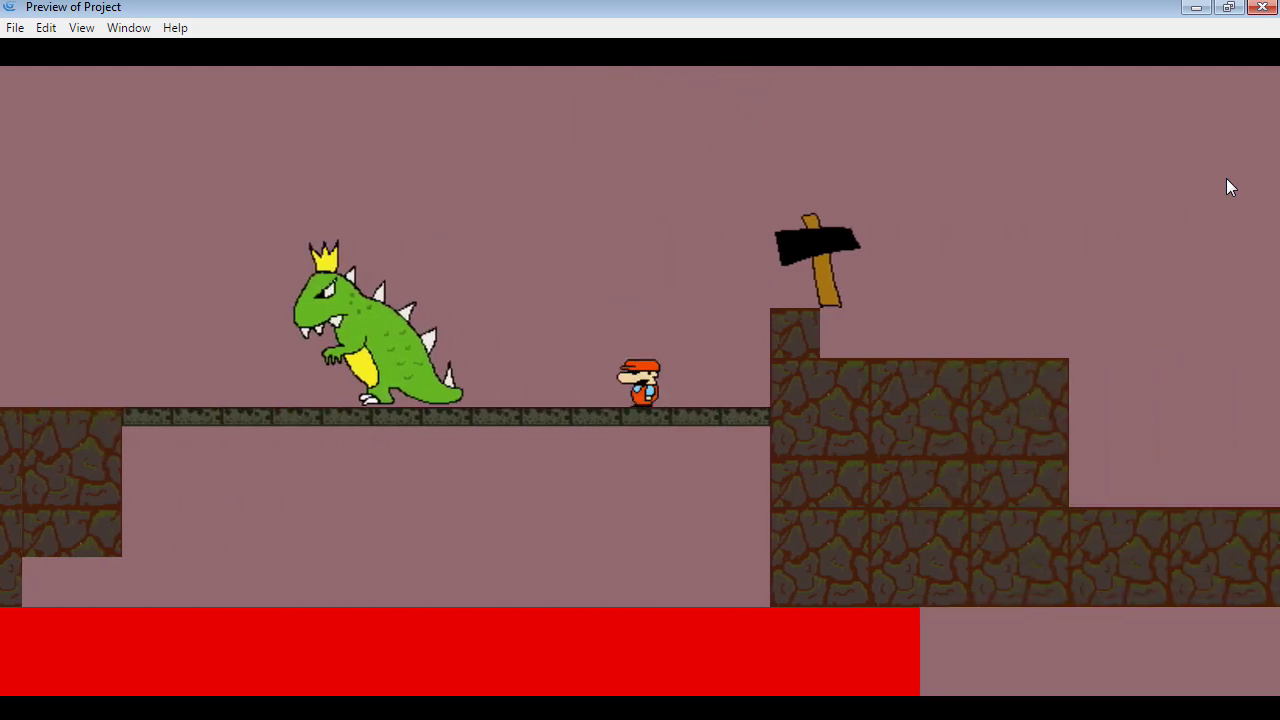
- Take the player over the hammer to test the bridge removal, explore the ground beyond it, and close the preview
key("Left")
key("Right")
key("Right")
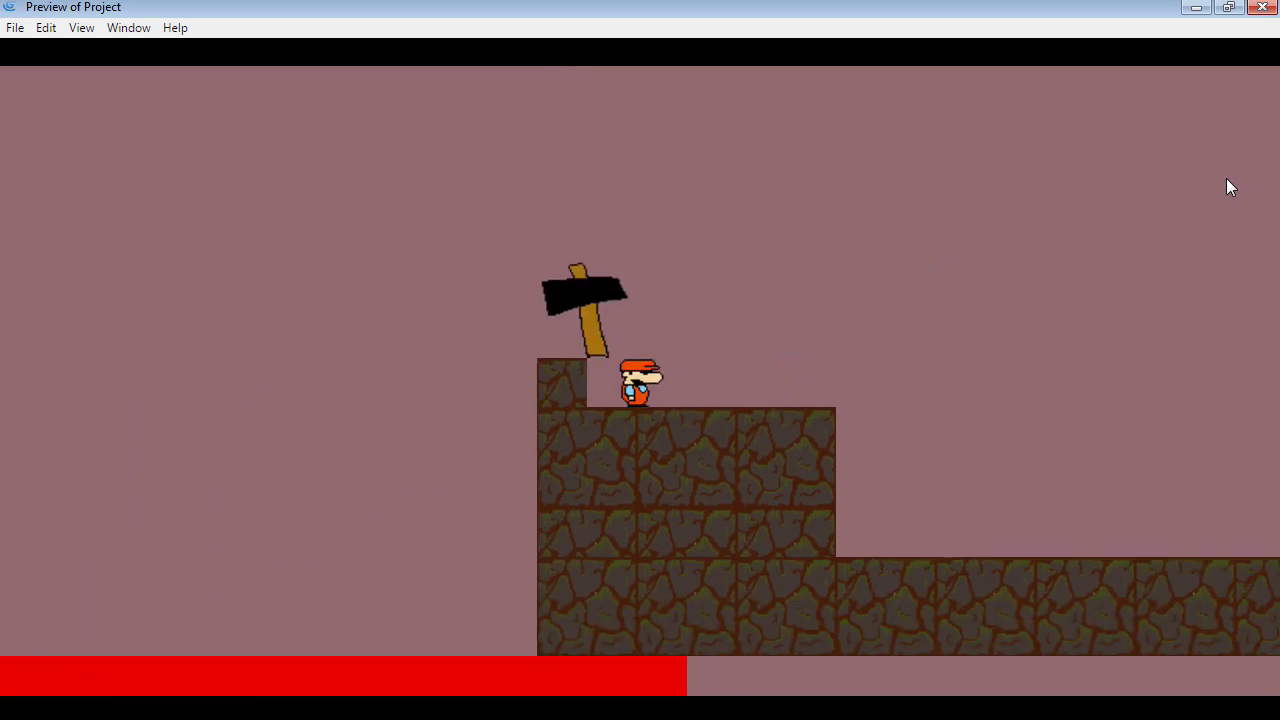
key("Left")
key("Right")
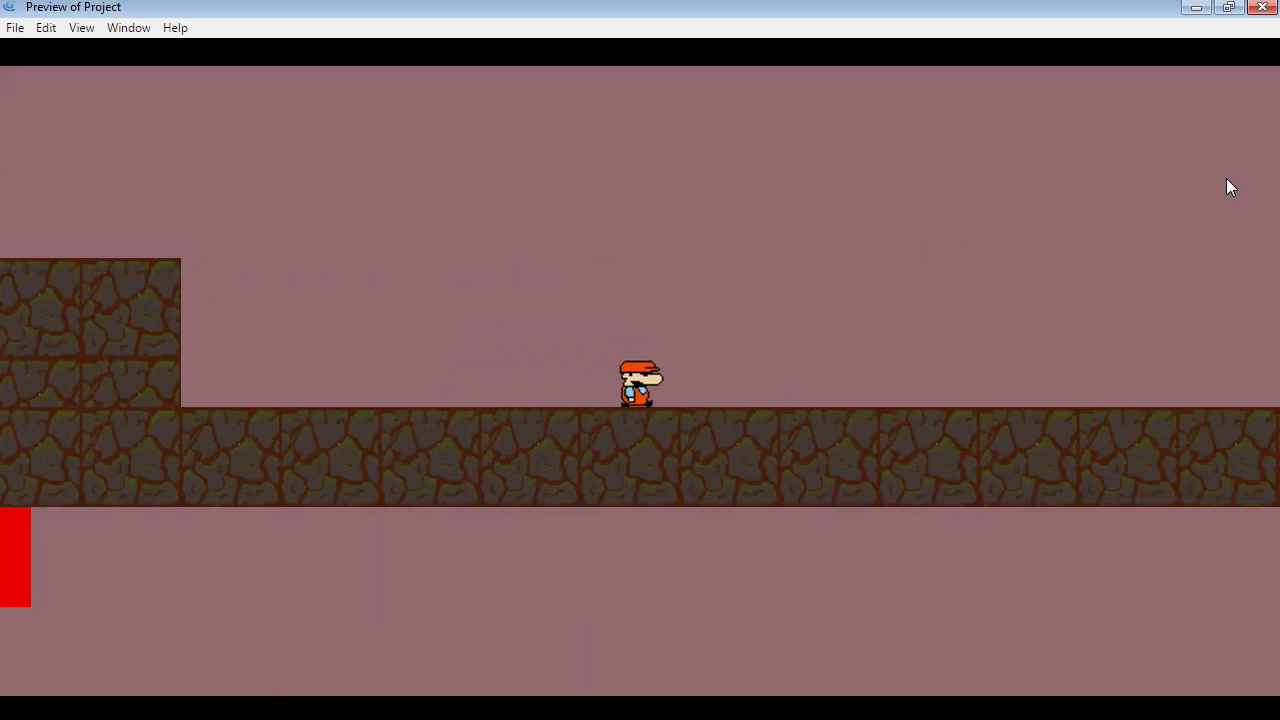
key("Left")
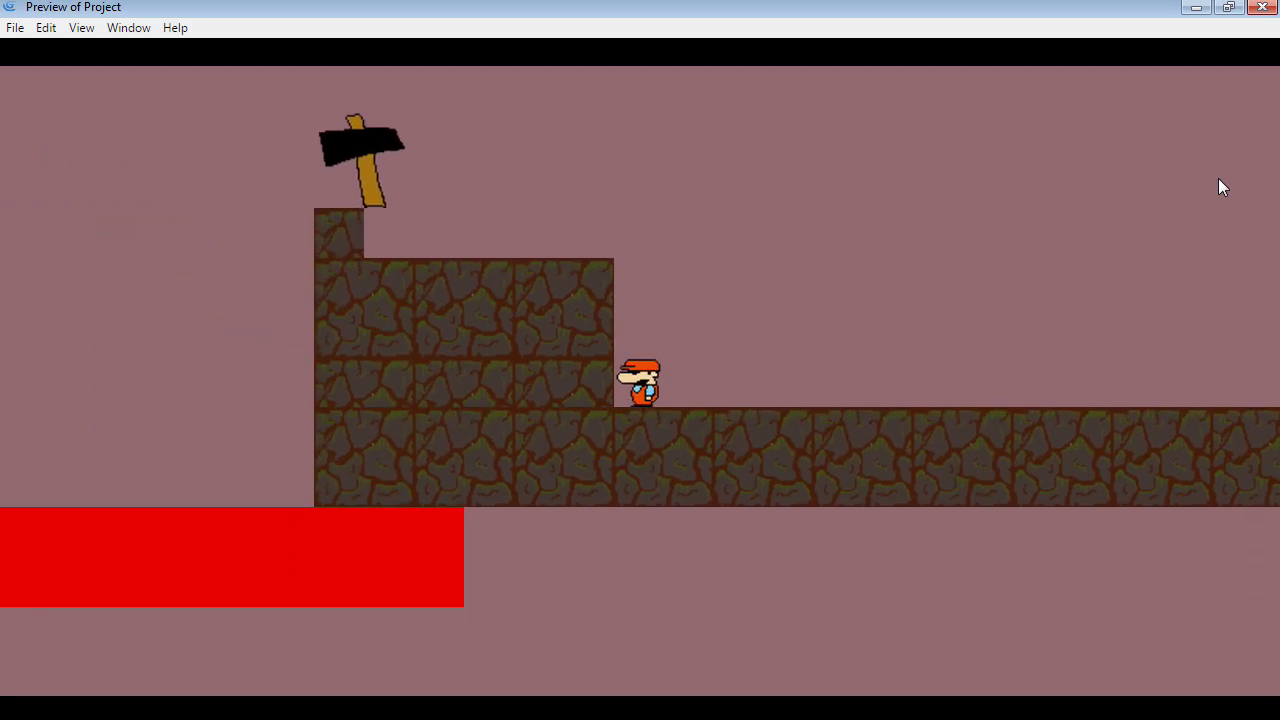
left_click(1263, 7)
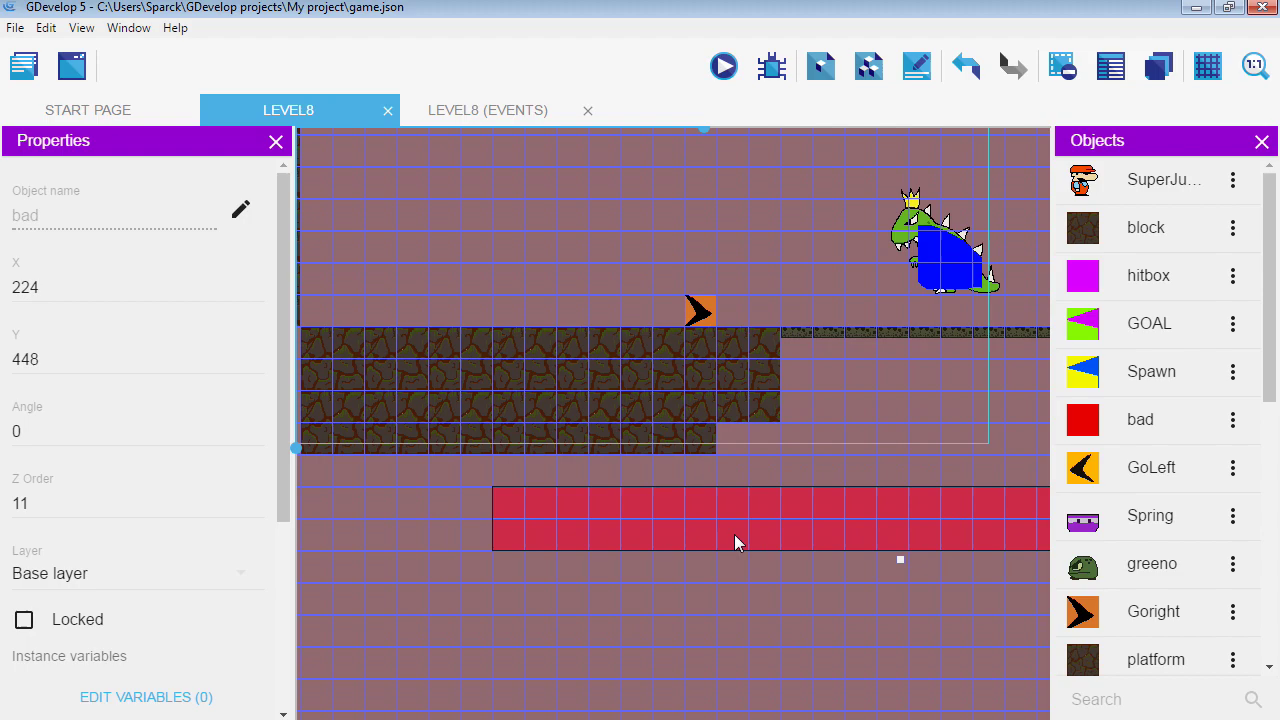
- Check the lowered red hazard's placement relative to the bridge and the surrounding platforms
middle_click_drag(734, 534, 600, 526)
scroll(662, 535, "down", 3)
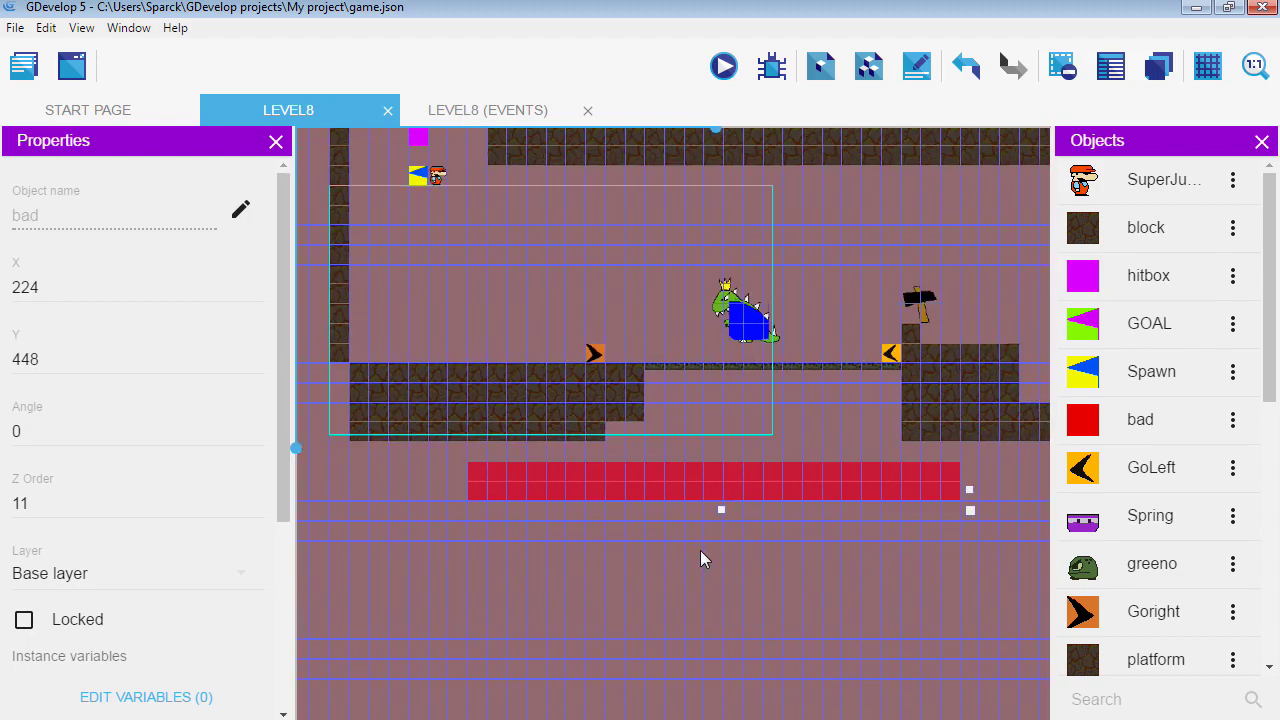
- Extend the red hazard beneath the bridge and neighbouring ground, thicken the block wall beside the spawn, and enlarge the ceiling block from X 256, Y -576
left_click_drag(782, 474, 697, 455)
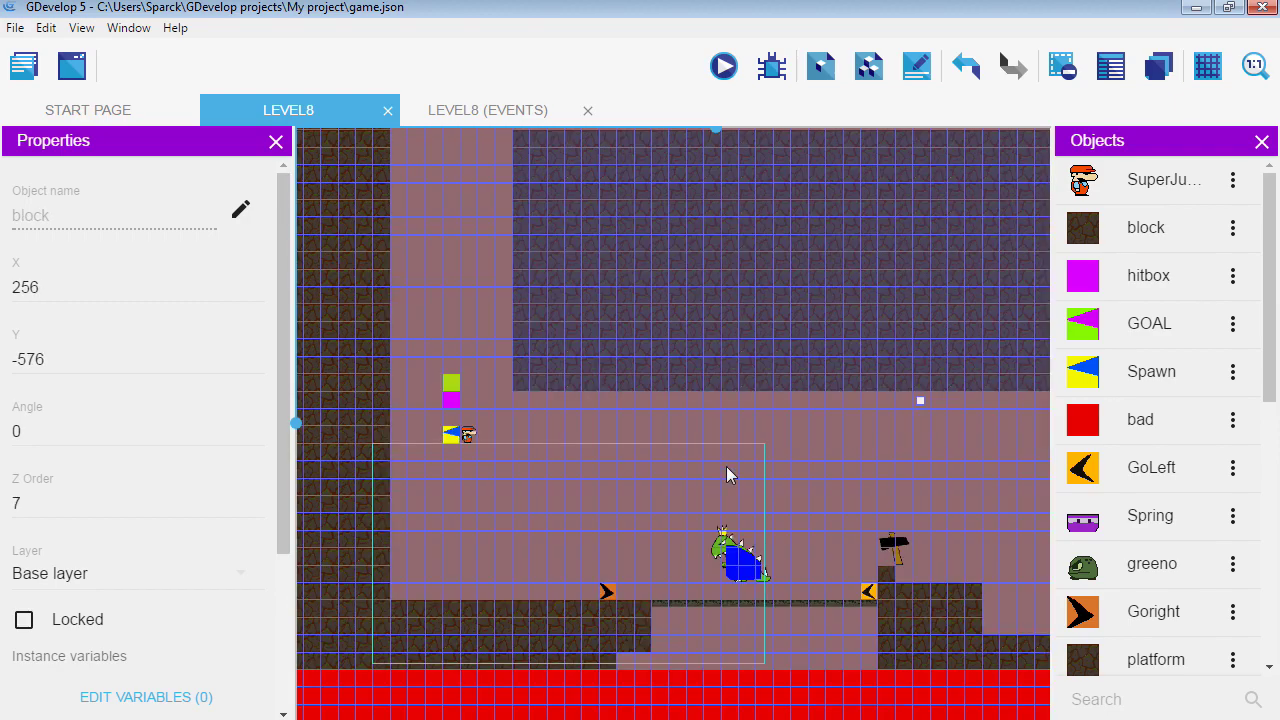
middle_click_drag(575, 494, 635, 534)
left_click(510, 468)
left_click_drag(508, 450, 510, 313)
left_click(630, 312)
scroll(732, 326, "up", 2)
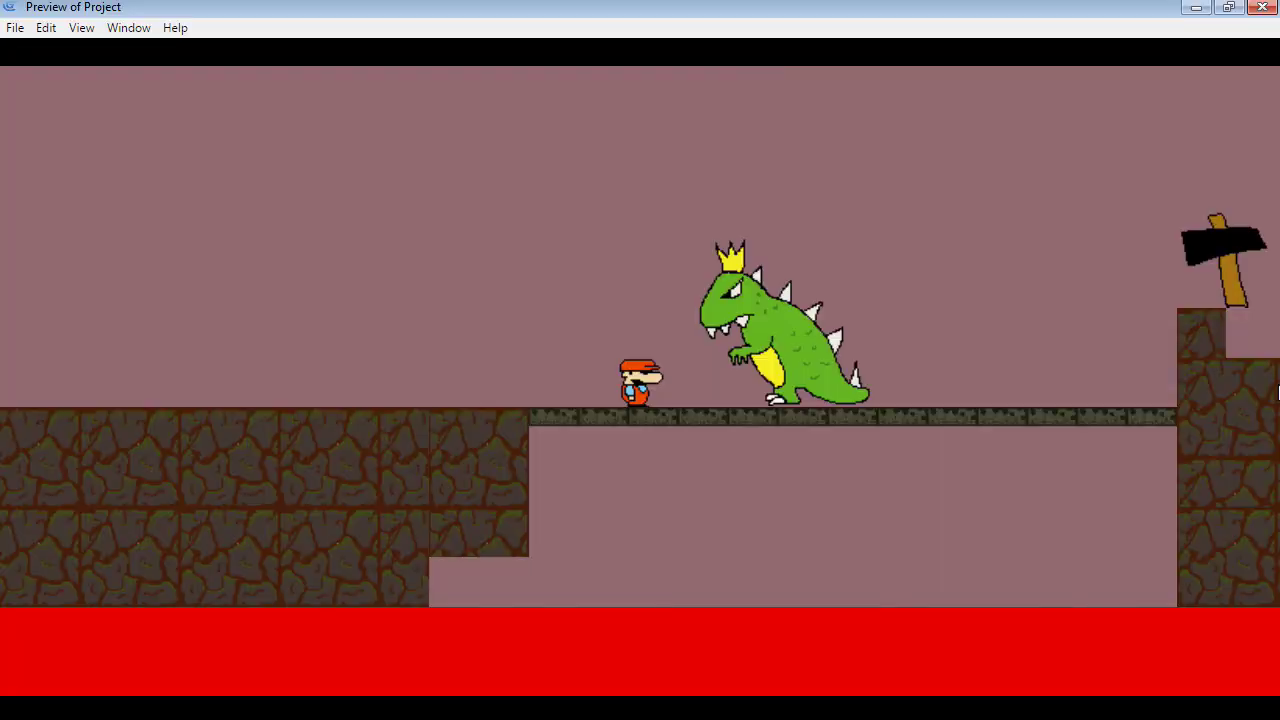
- Preview the level with the extended hazard and walls, running the player past the dinosaur king and over the hammer to the far ground
key("Right")
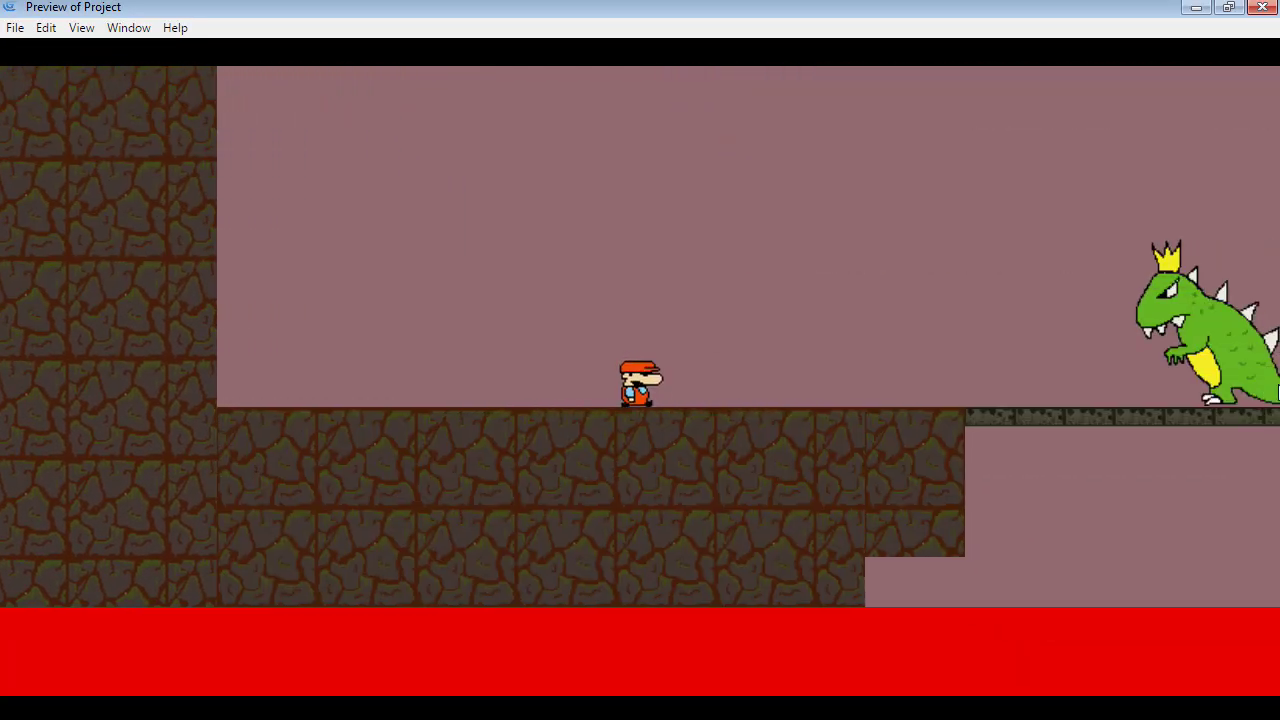
key("space")
key("Left")
key("Right")
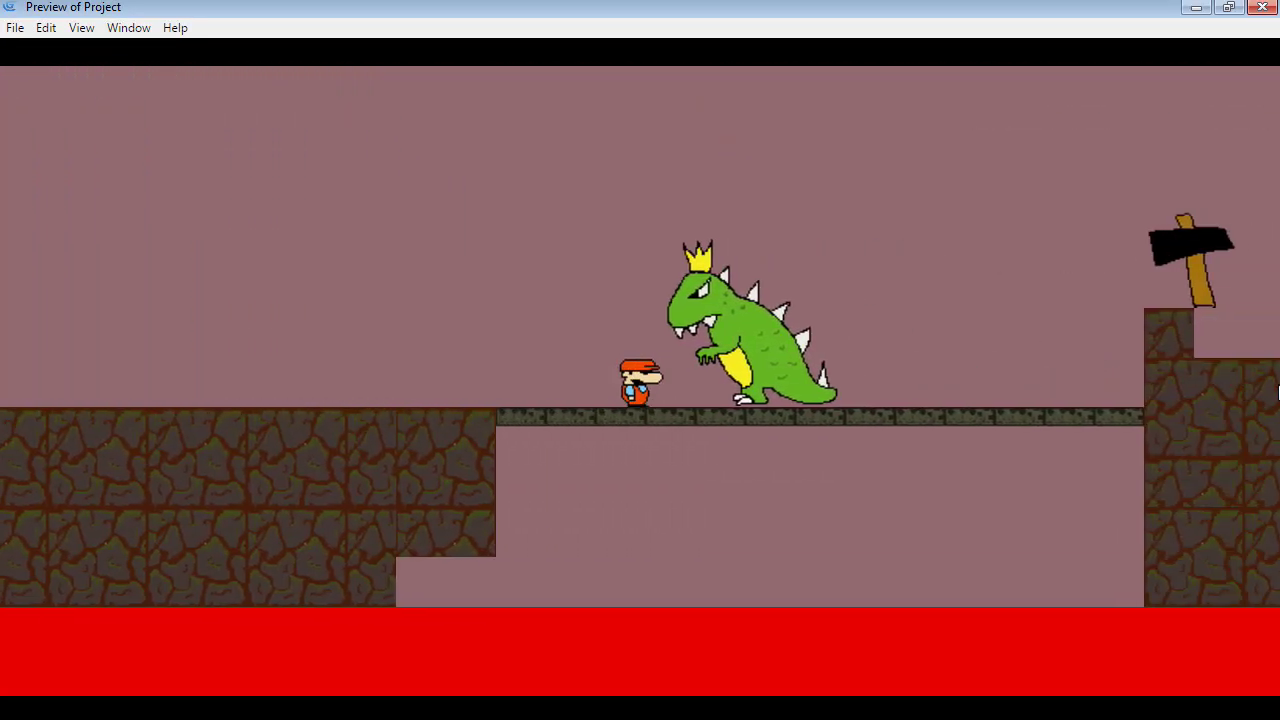
key("space")
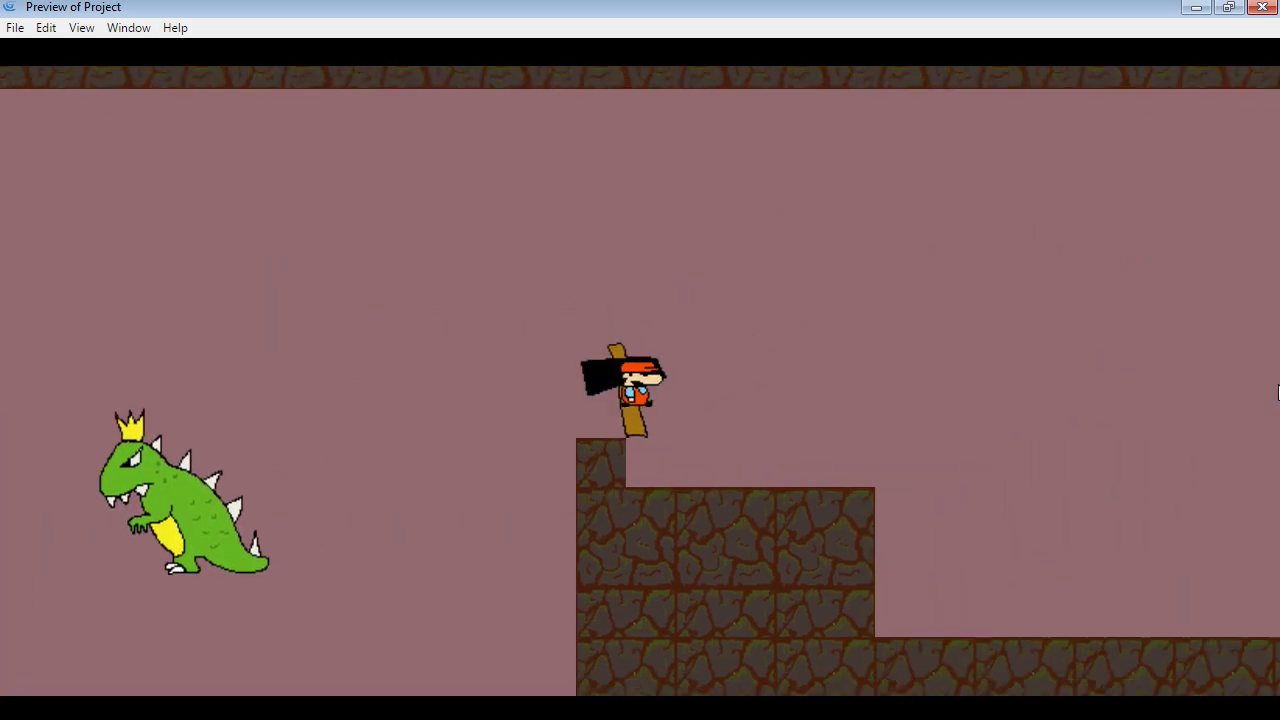
key("Right")
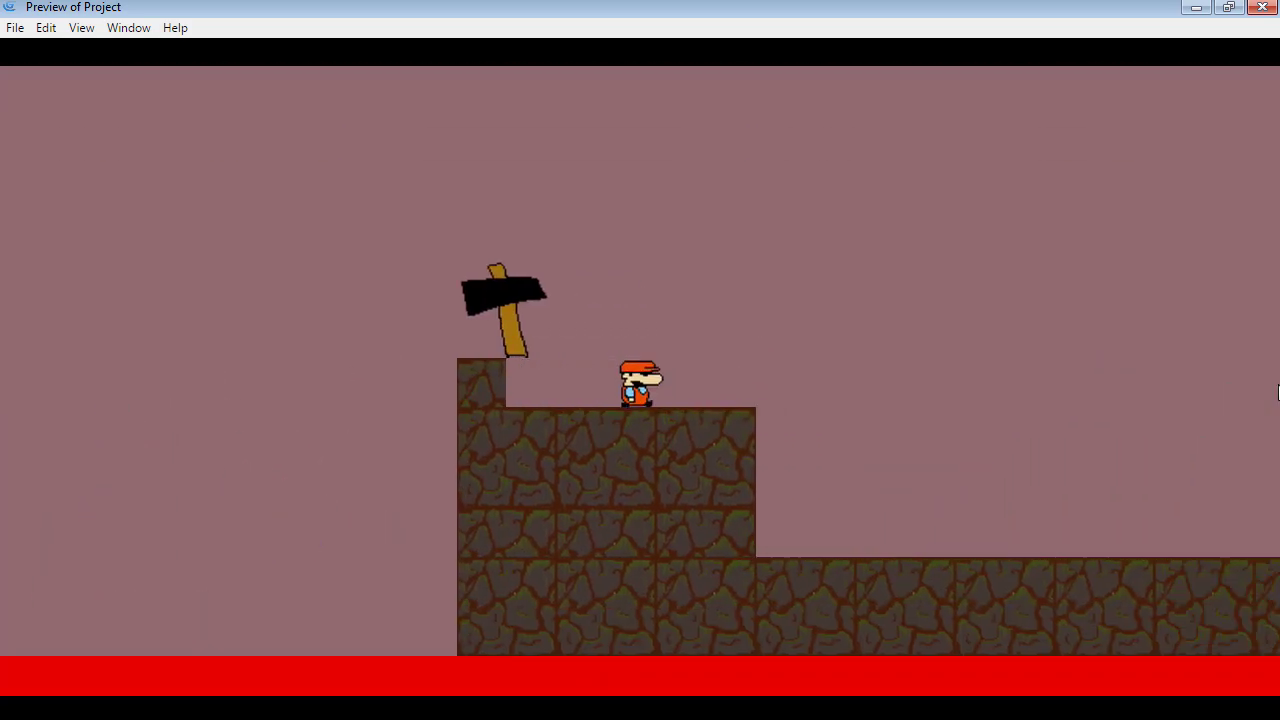